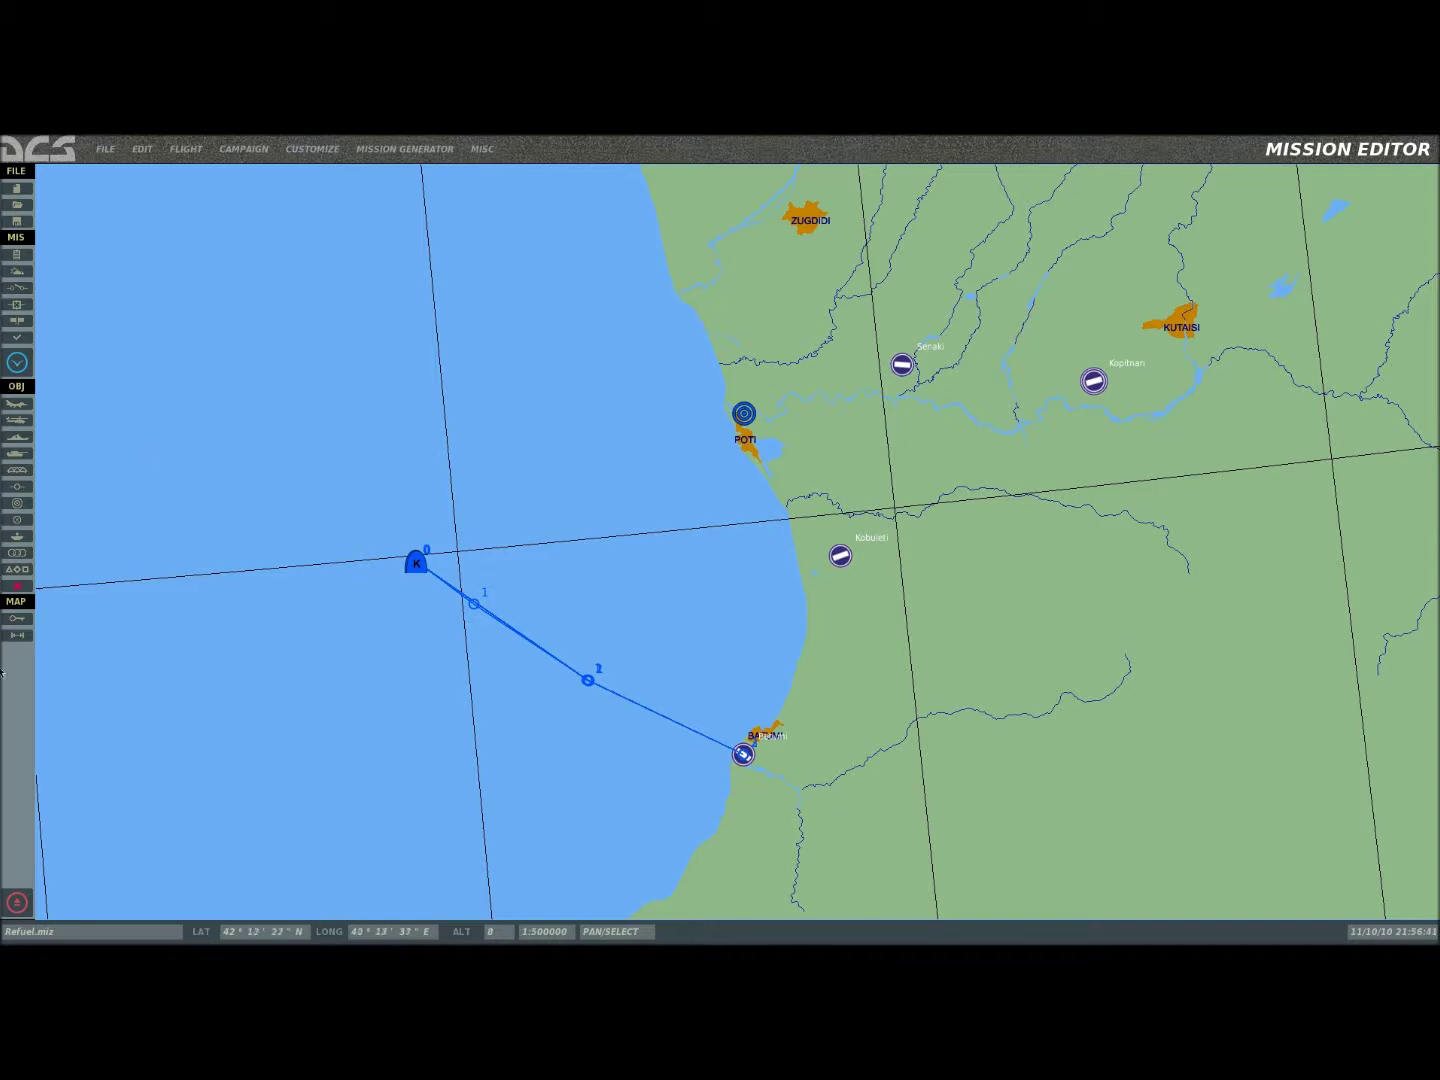
Step: Open the units list showing every group in Refuel.miz, such as Tanker and Attack Force 1
left_click(18, 569)
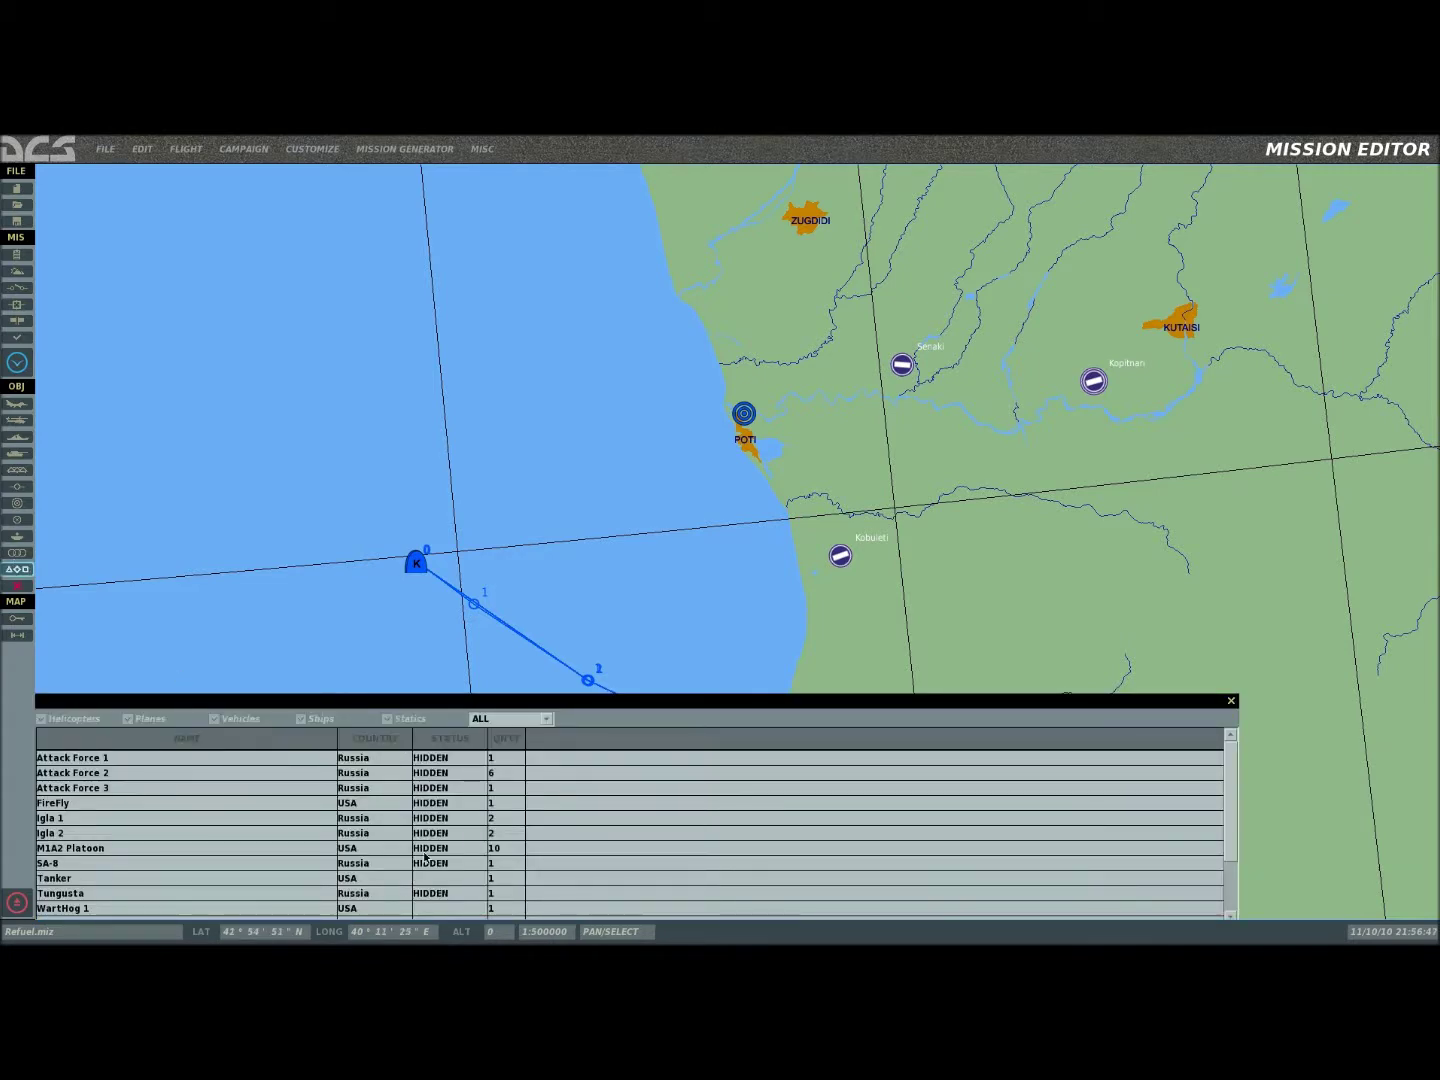
Step: Check the Attack Force 3, 2 and 1, SA-8 and FireFly groups in the units list
left_click(431, 789)
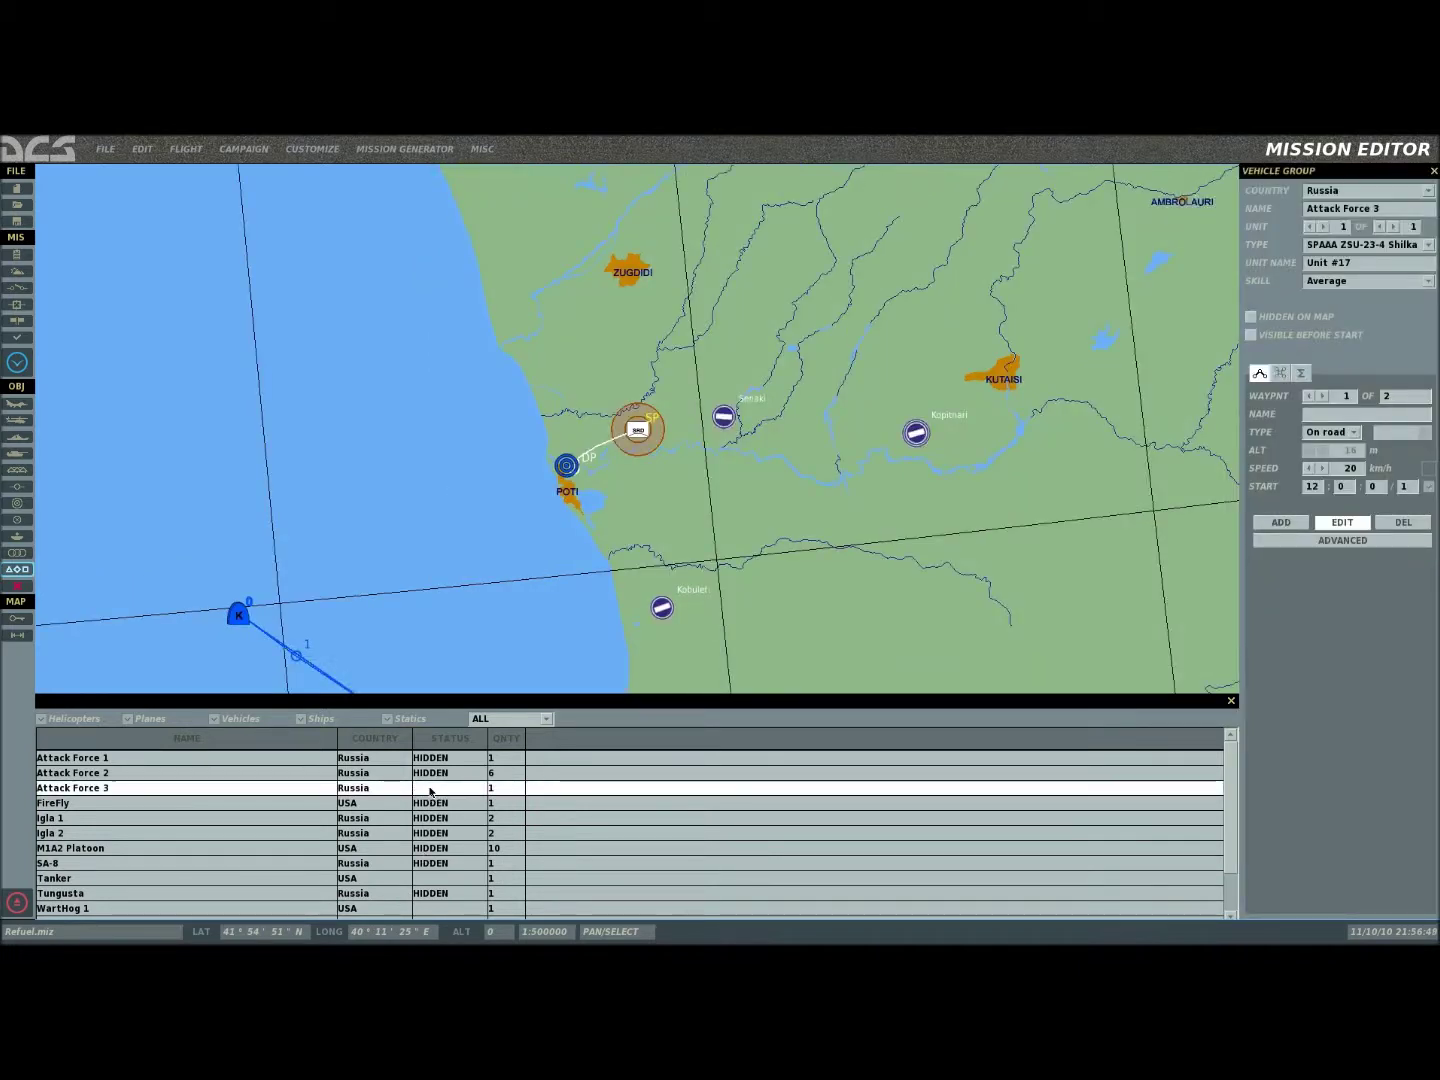
left_click(431, 773)
left_click(434, 758)
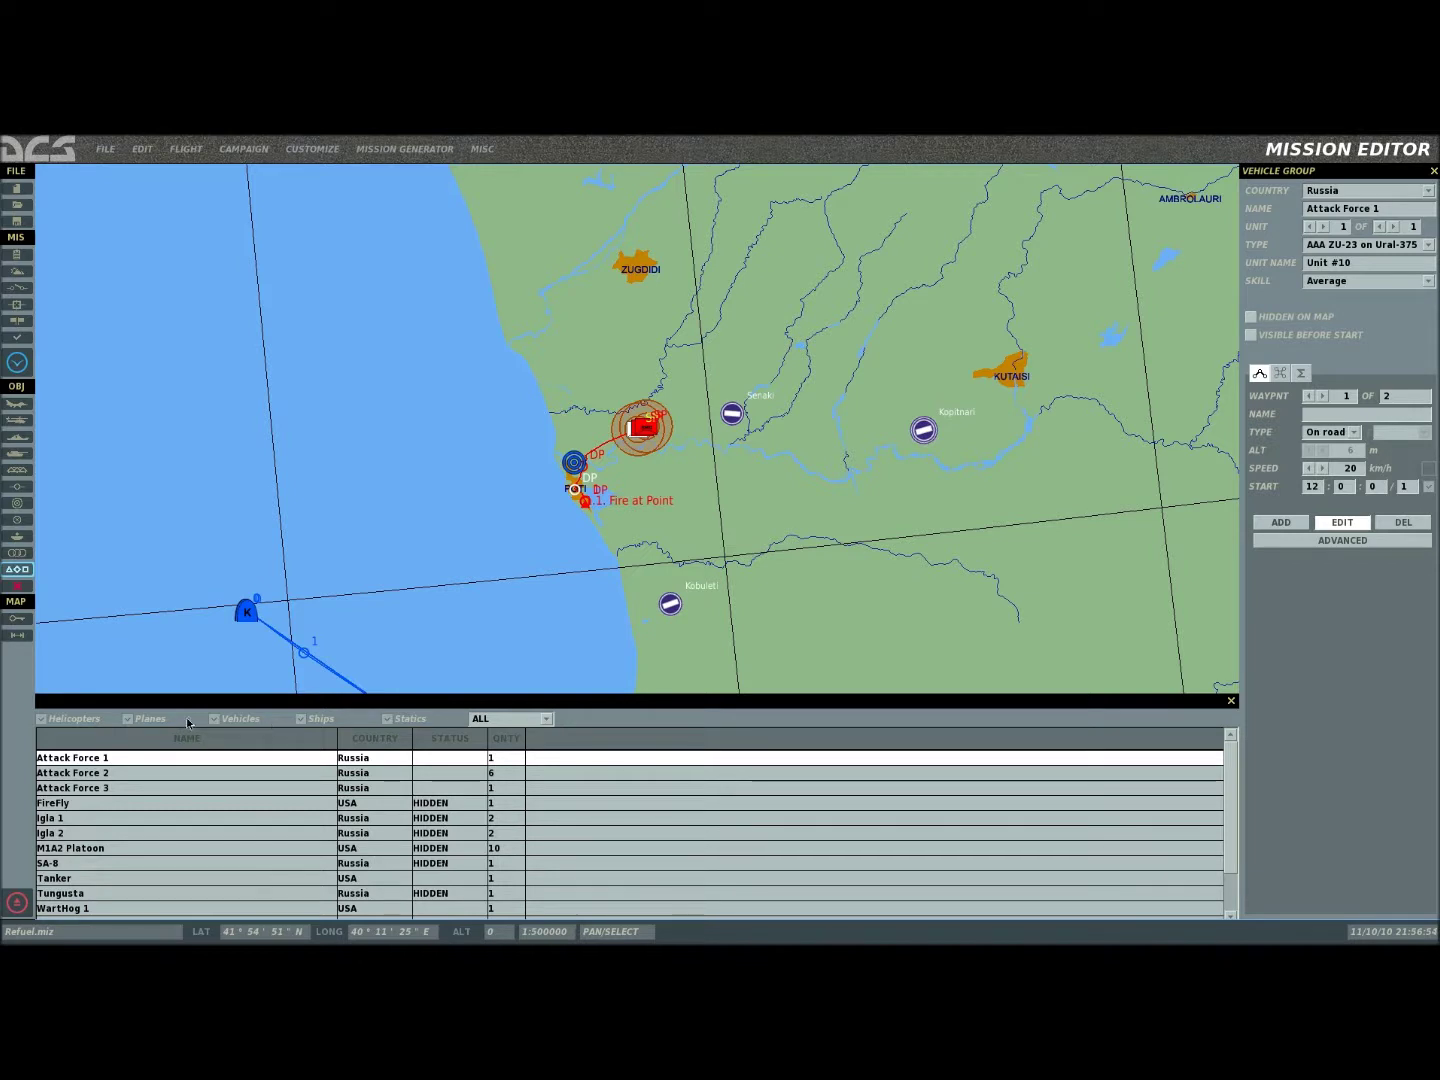
left_click(684, 861)
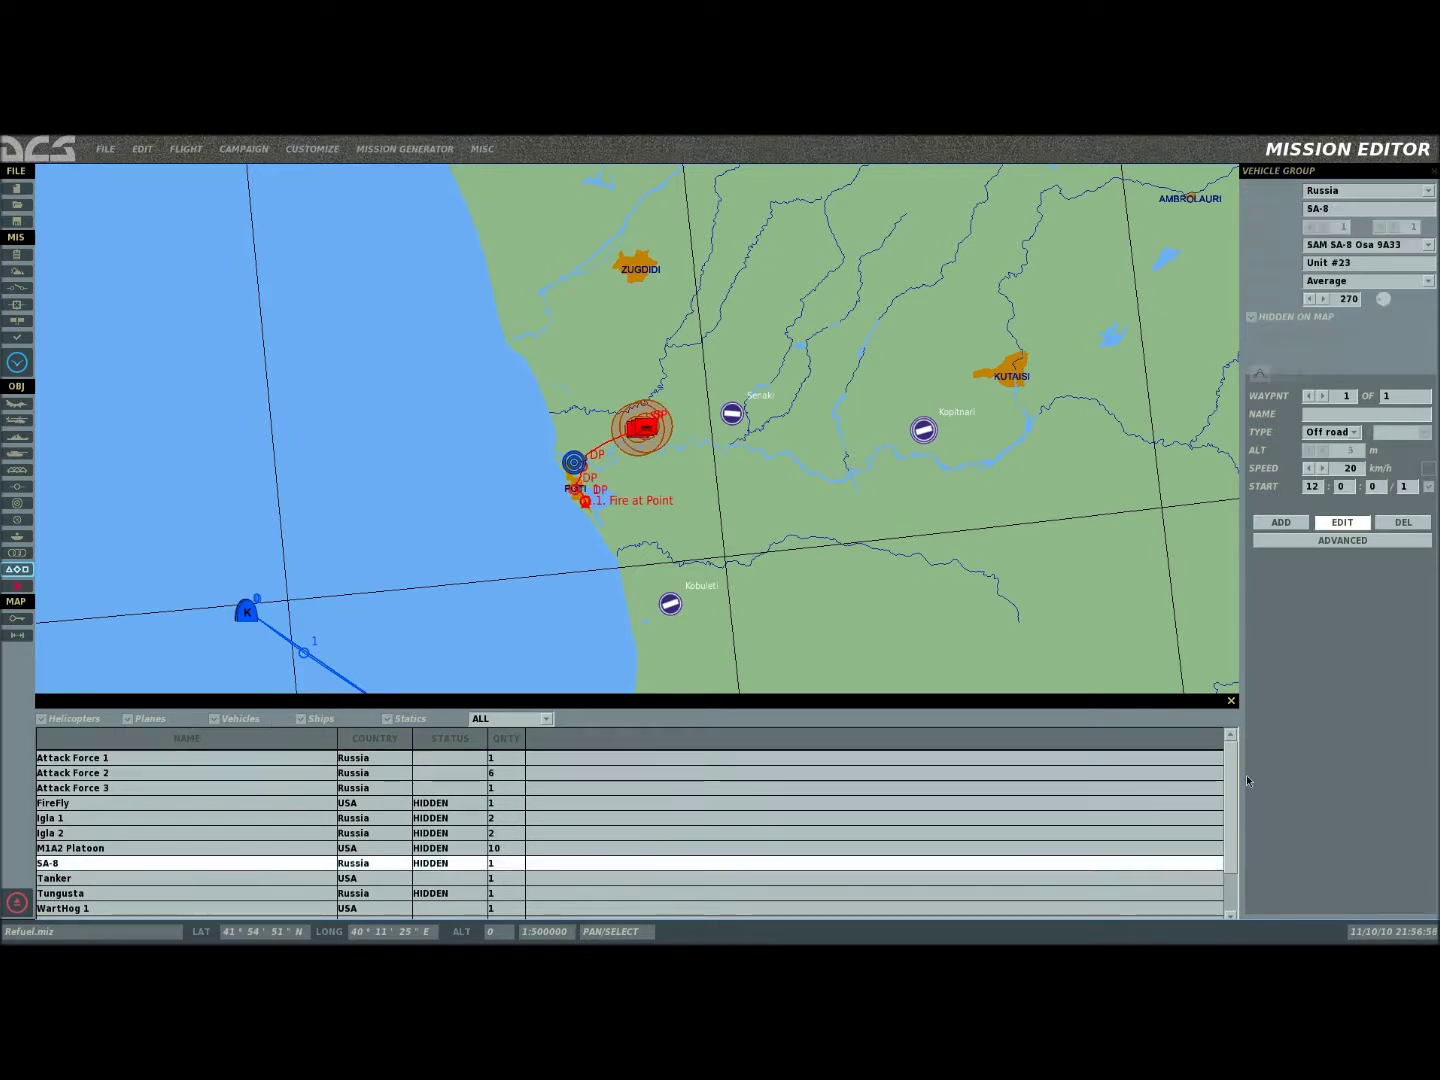
scroll(1228, 867, "down", 1)
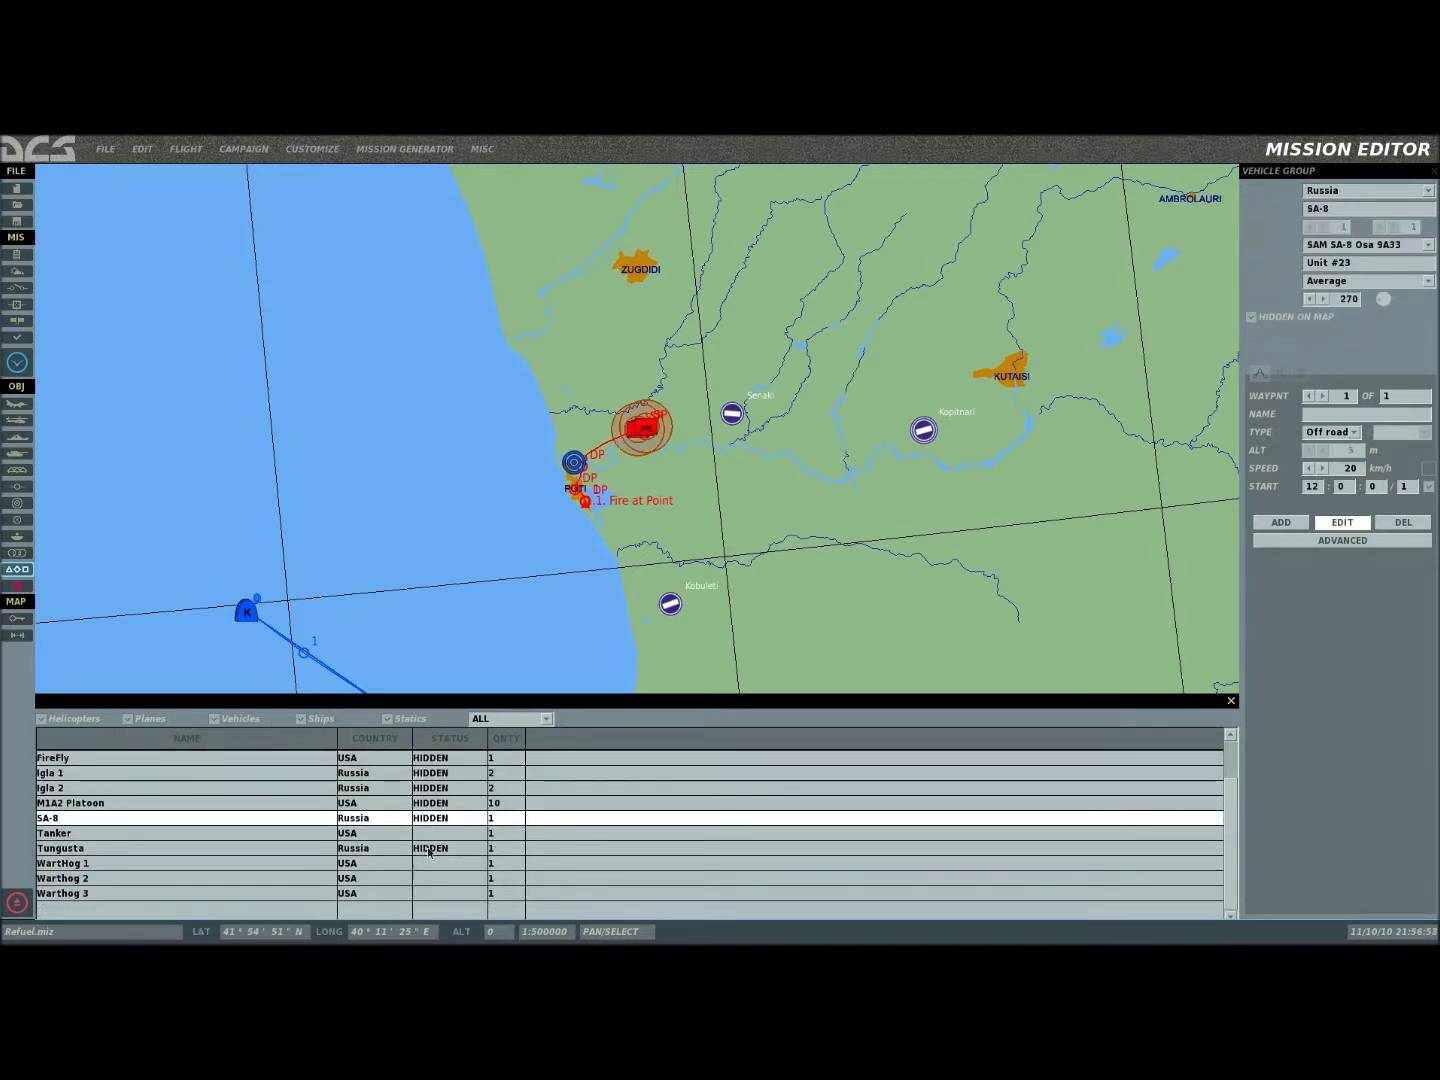
left_click(432, 761)
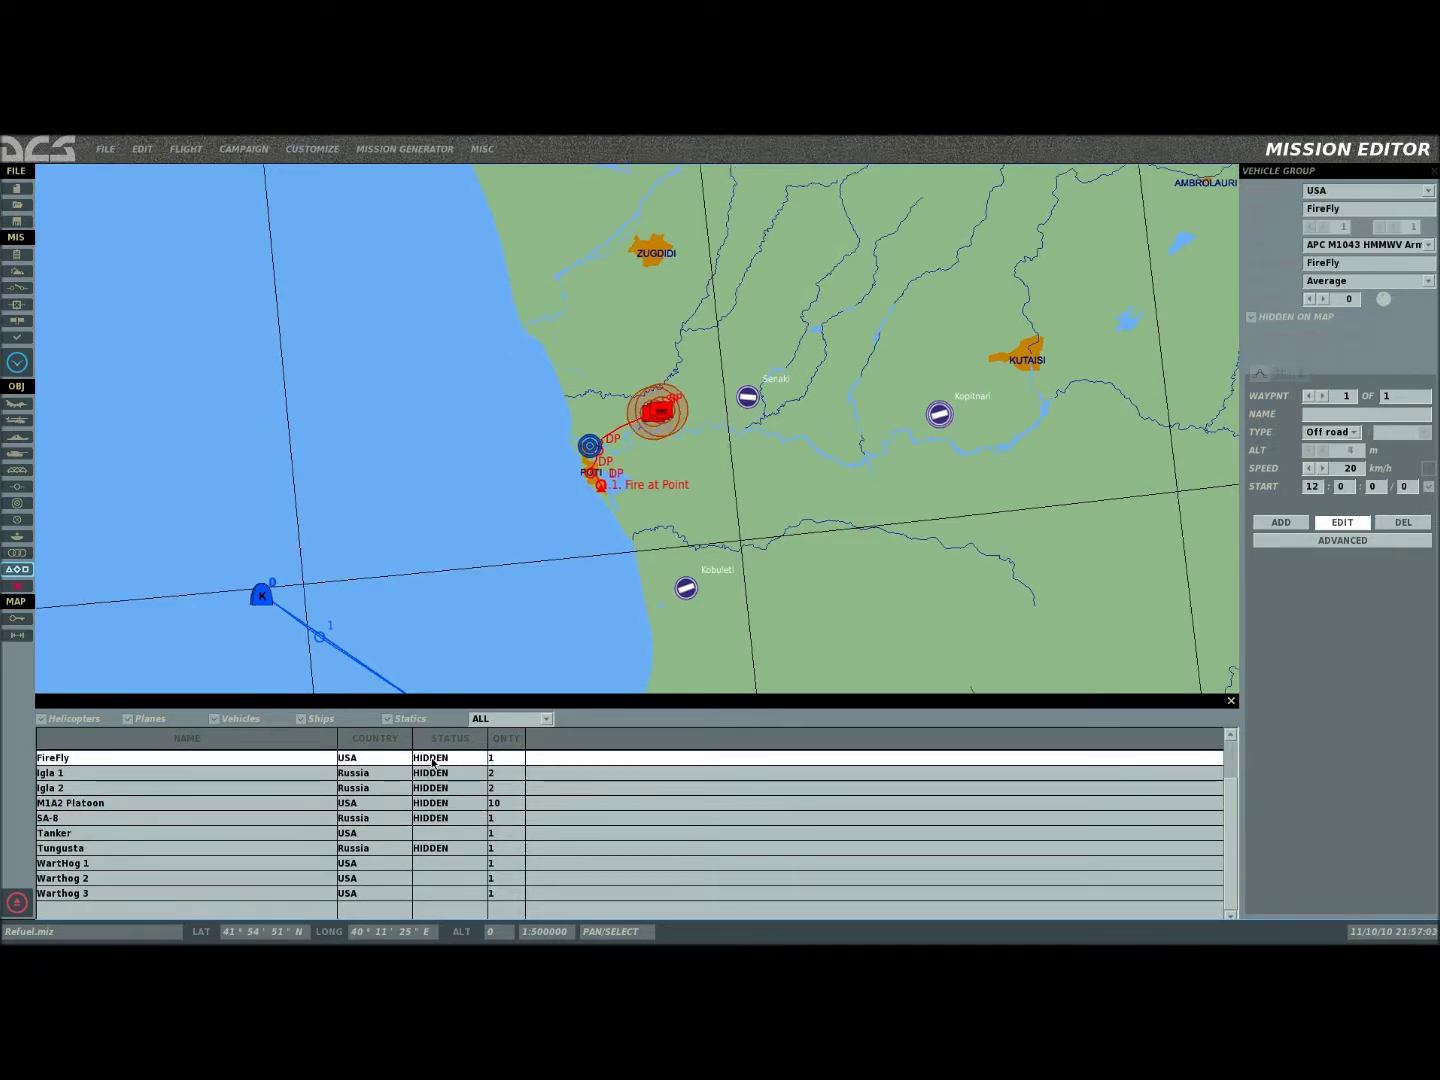
Step: Select the Activate Firefly zone in the trigger-zone list and show all zones on the map
left_click(26, 555)
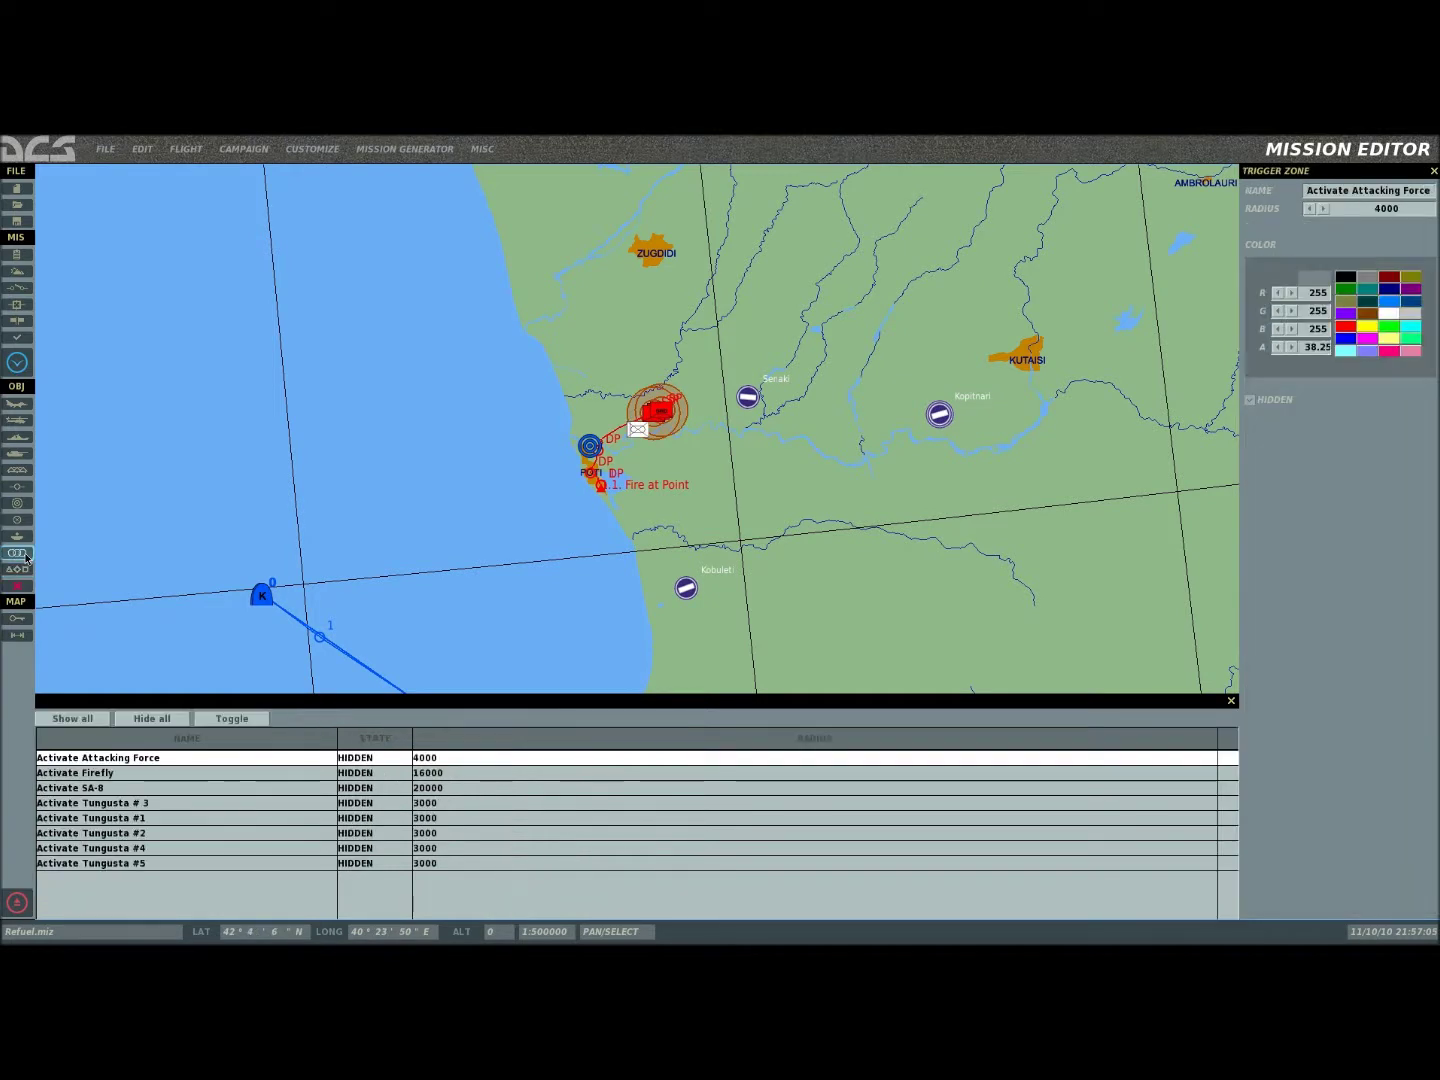
left_click(364, 775)
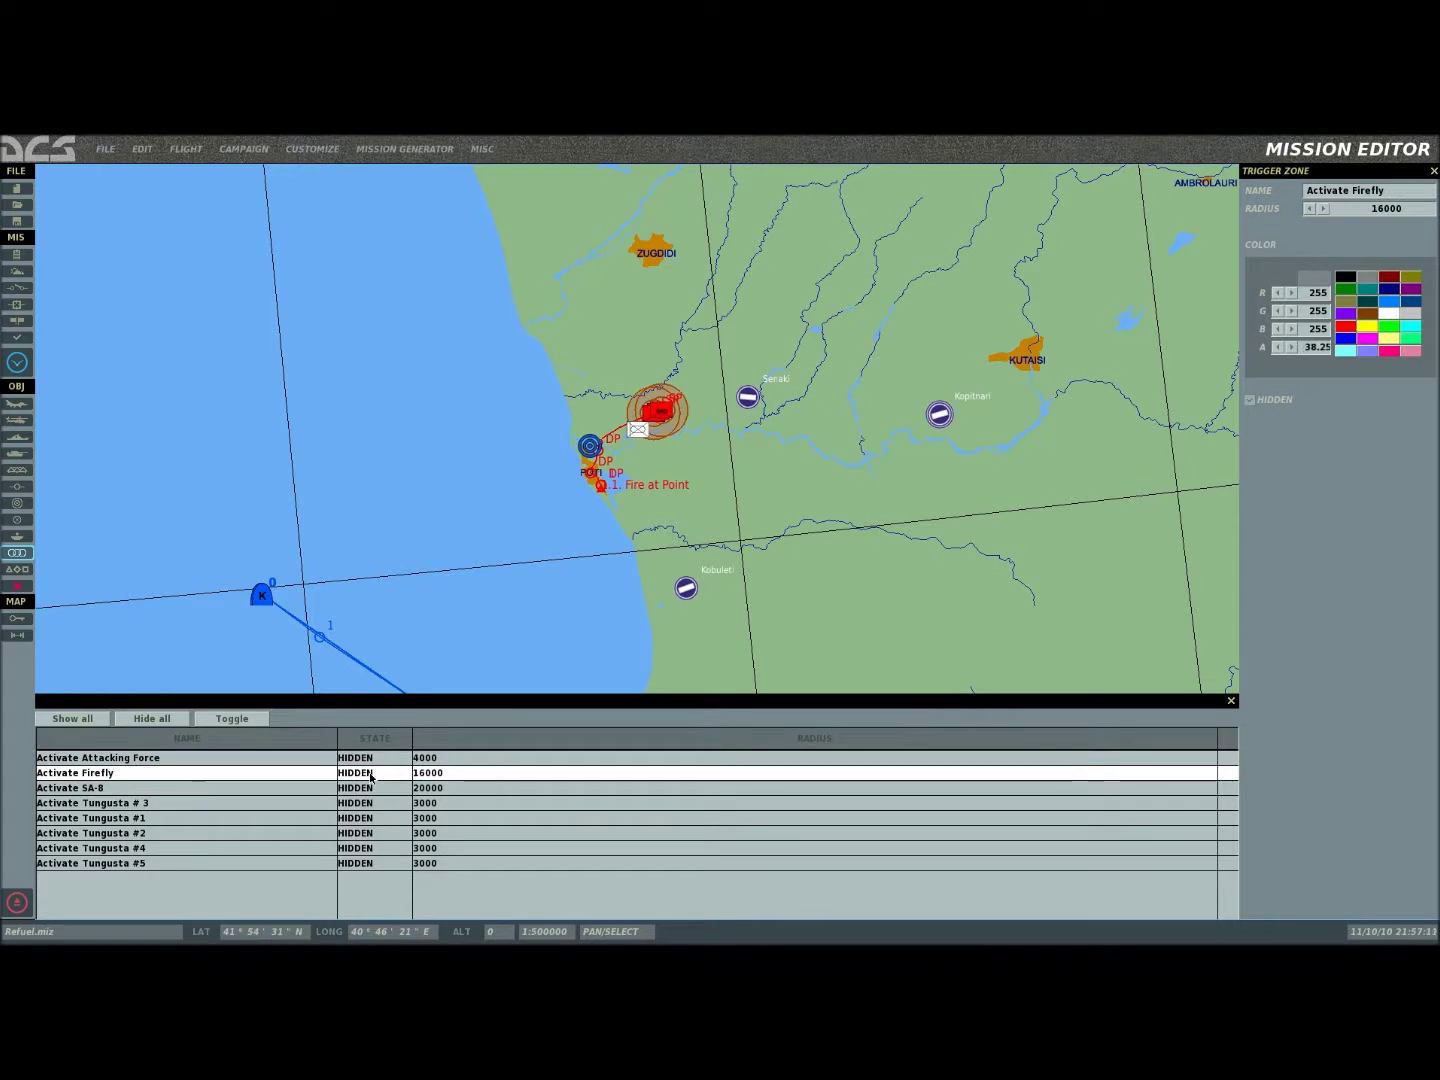
left_click(96, 720)
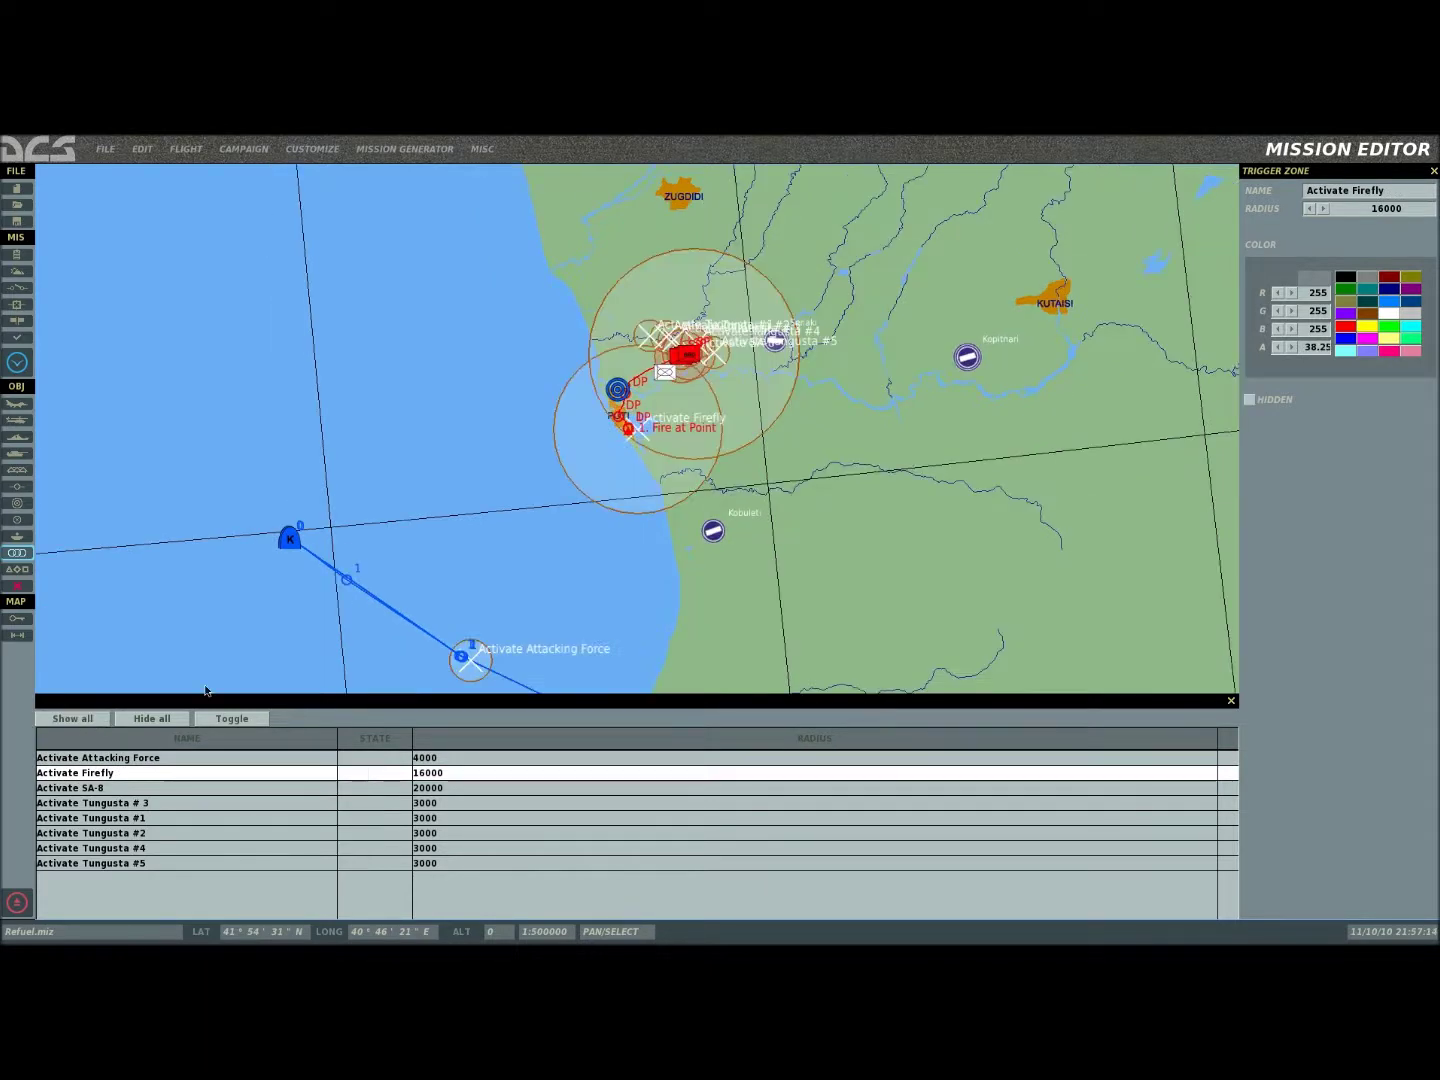
key("Escape")
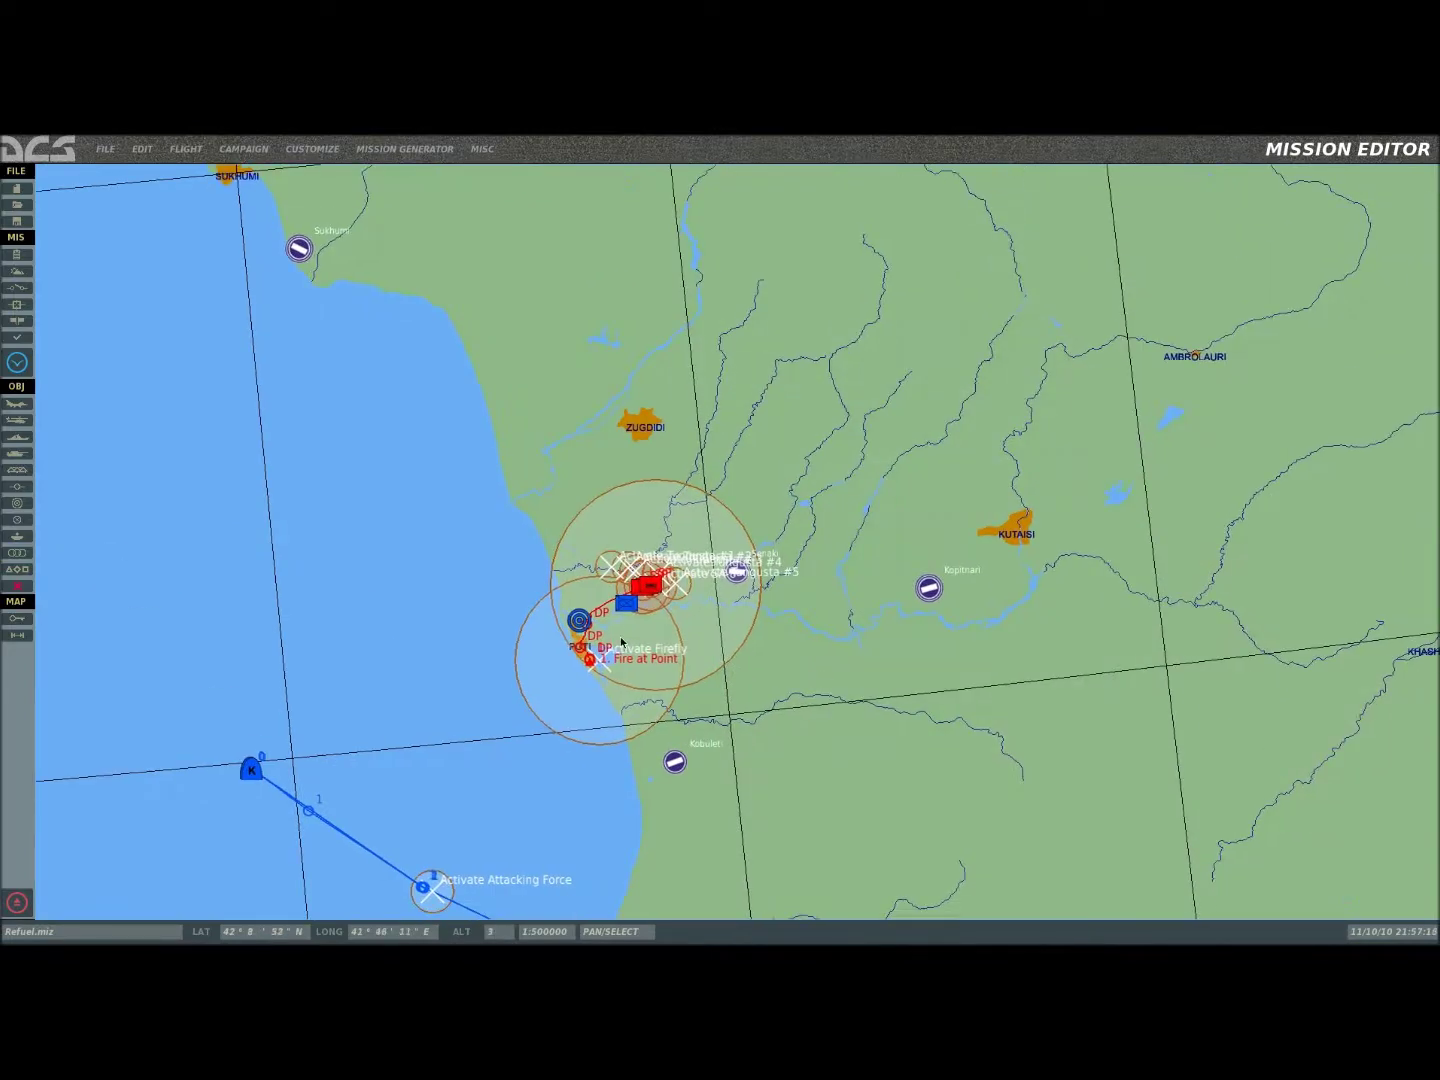
Step: Zoom to 1:25000 near the Tungusta/SA-8 cluster and select the FireFly HMMWV group
scroll(622, 641, "up", 5)
left_click_drag(688, 543, 679, 856)
scroll(679, 731, "up", 2)
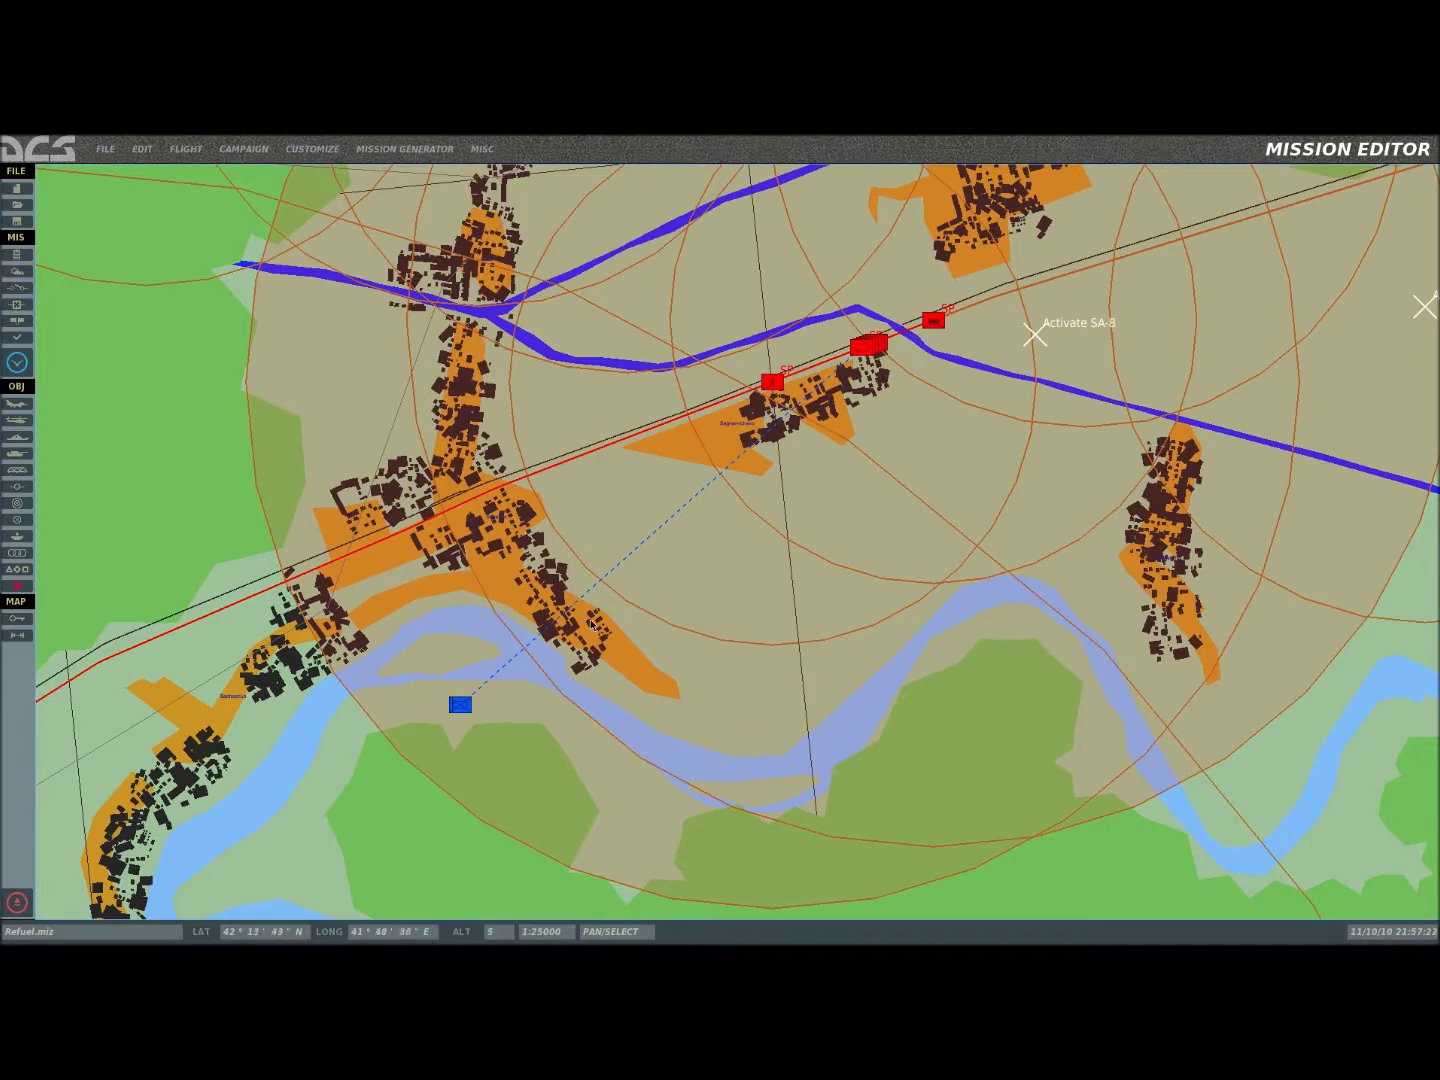
scroll(588, 630, "down", 1)
scroll(588, 630, "down", 4)
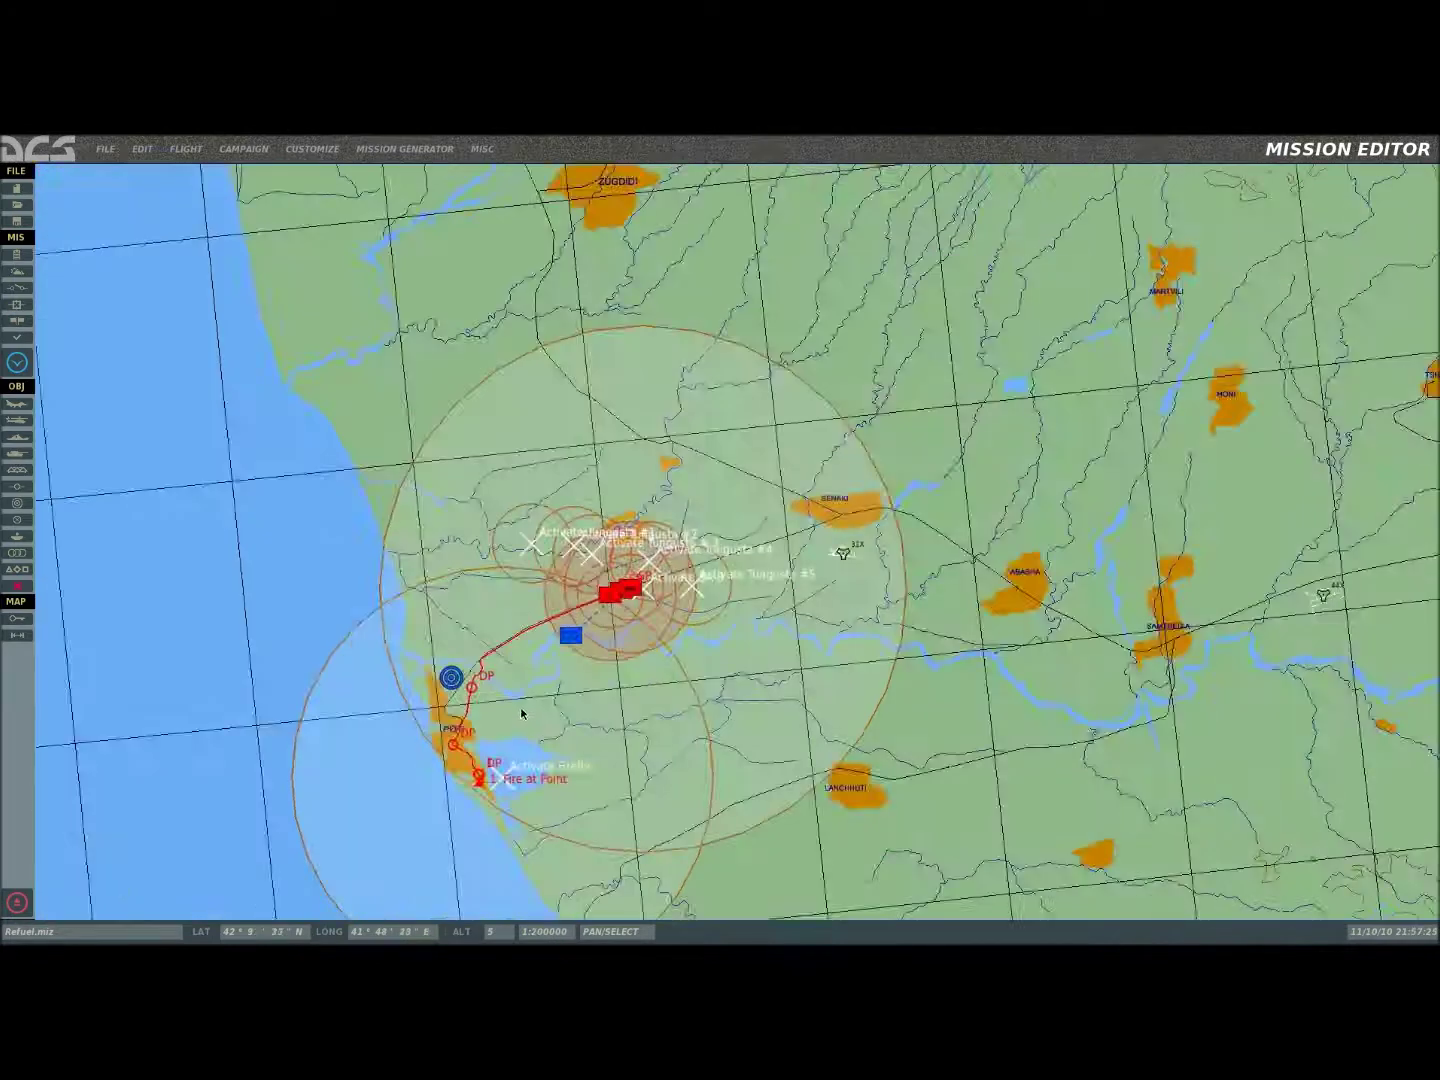
left_click_drag(470, 865, 510, 665)
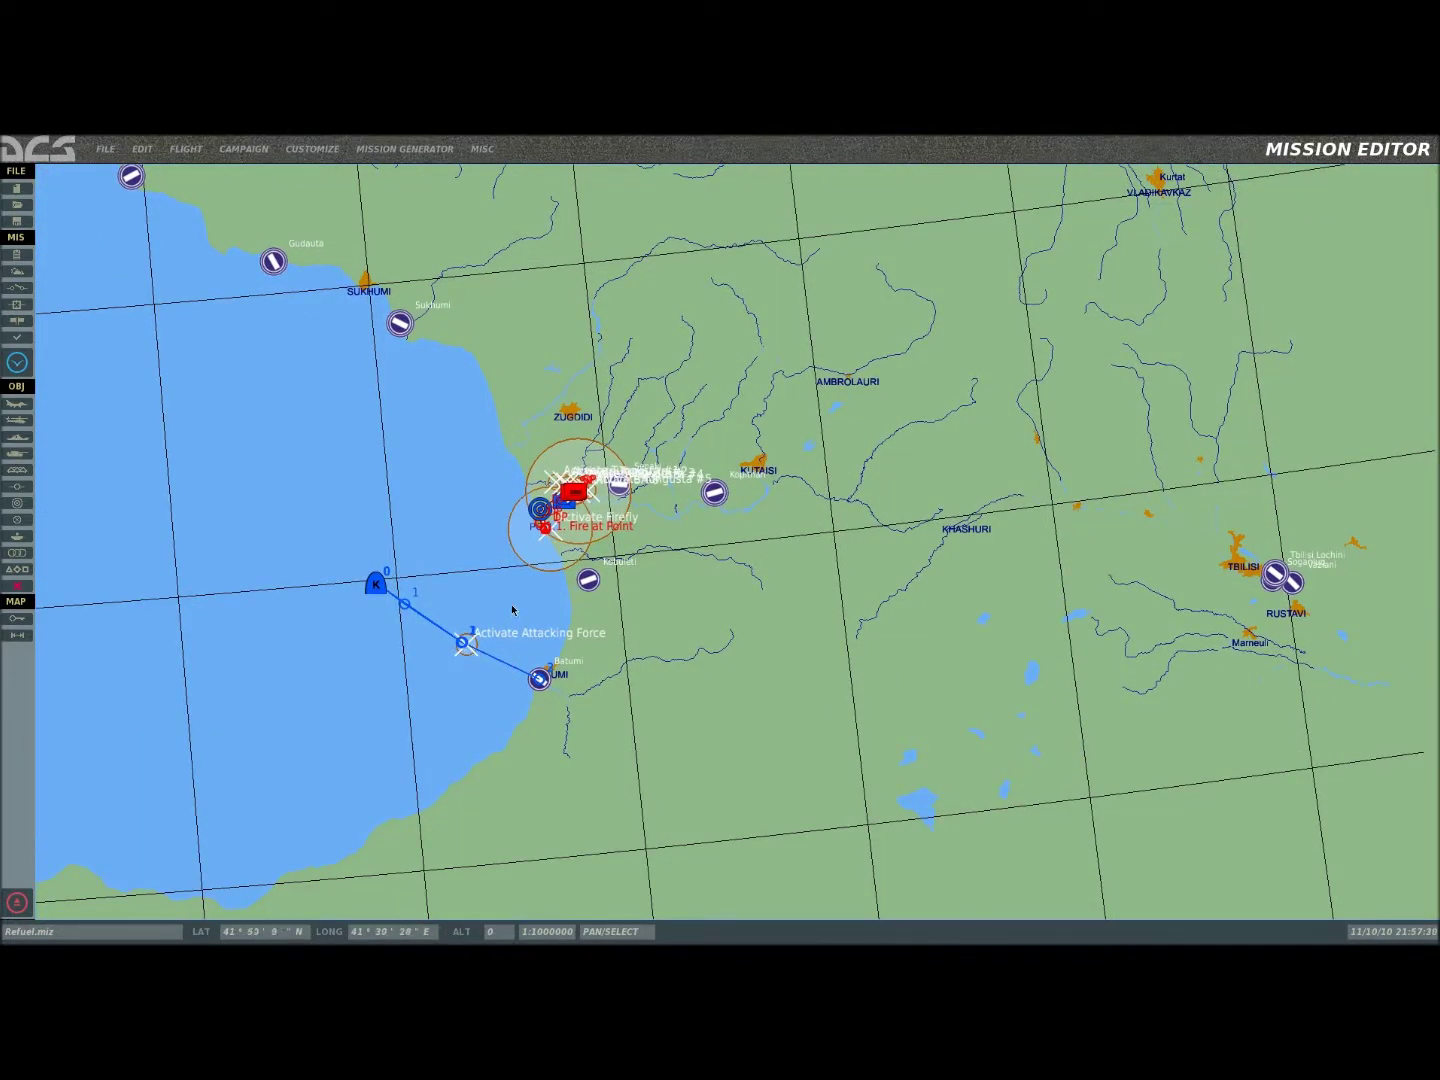
scroll(468, 651, "up", 3)
left_click_drag(628, 269, 466, 494)
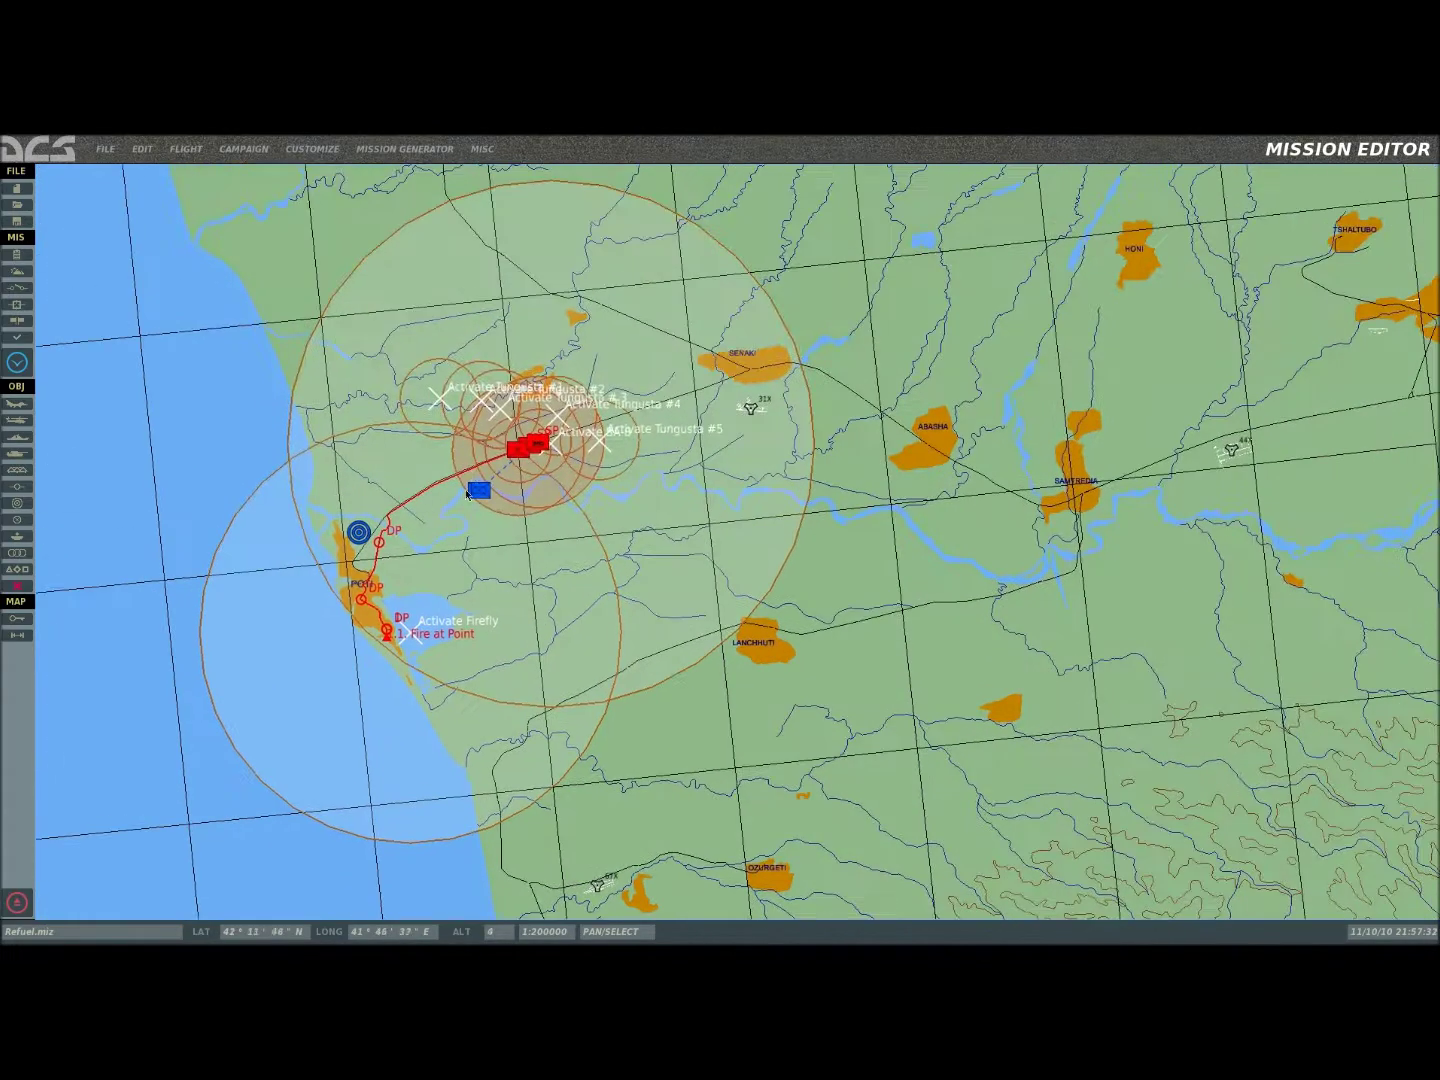
scroll(540, 478, "up", 2)
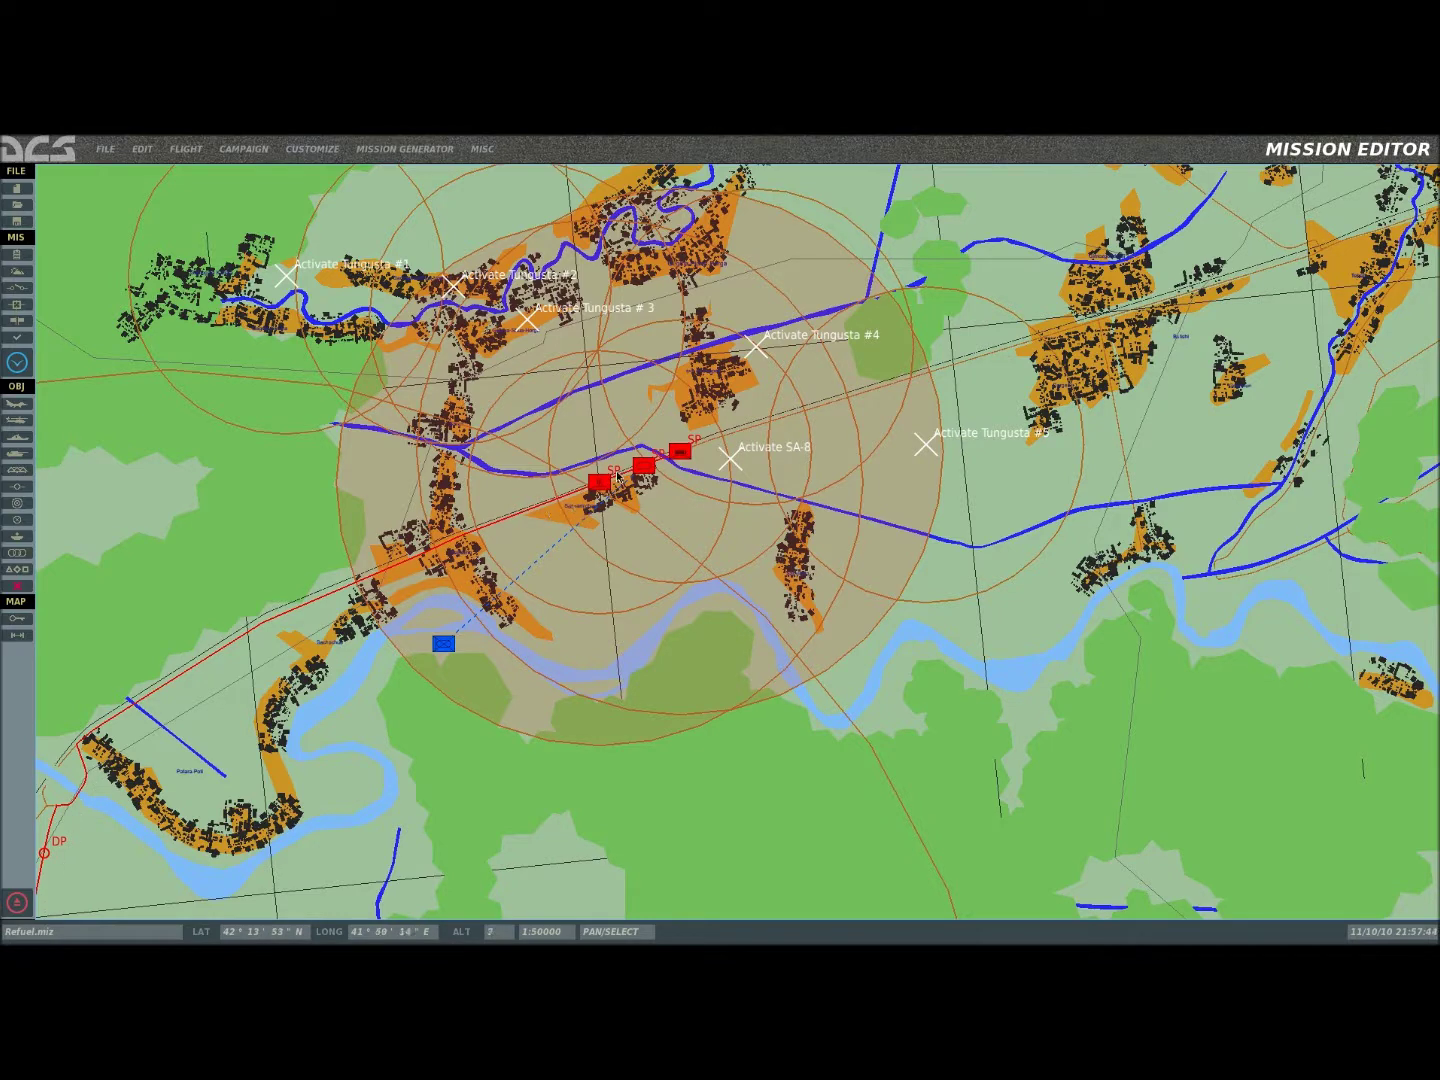
right_click_drag(620, 477, 617, 490)
scroll(586, 506, "up", 1)
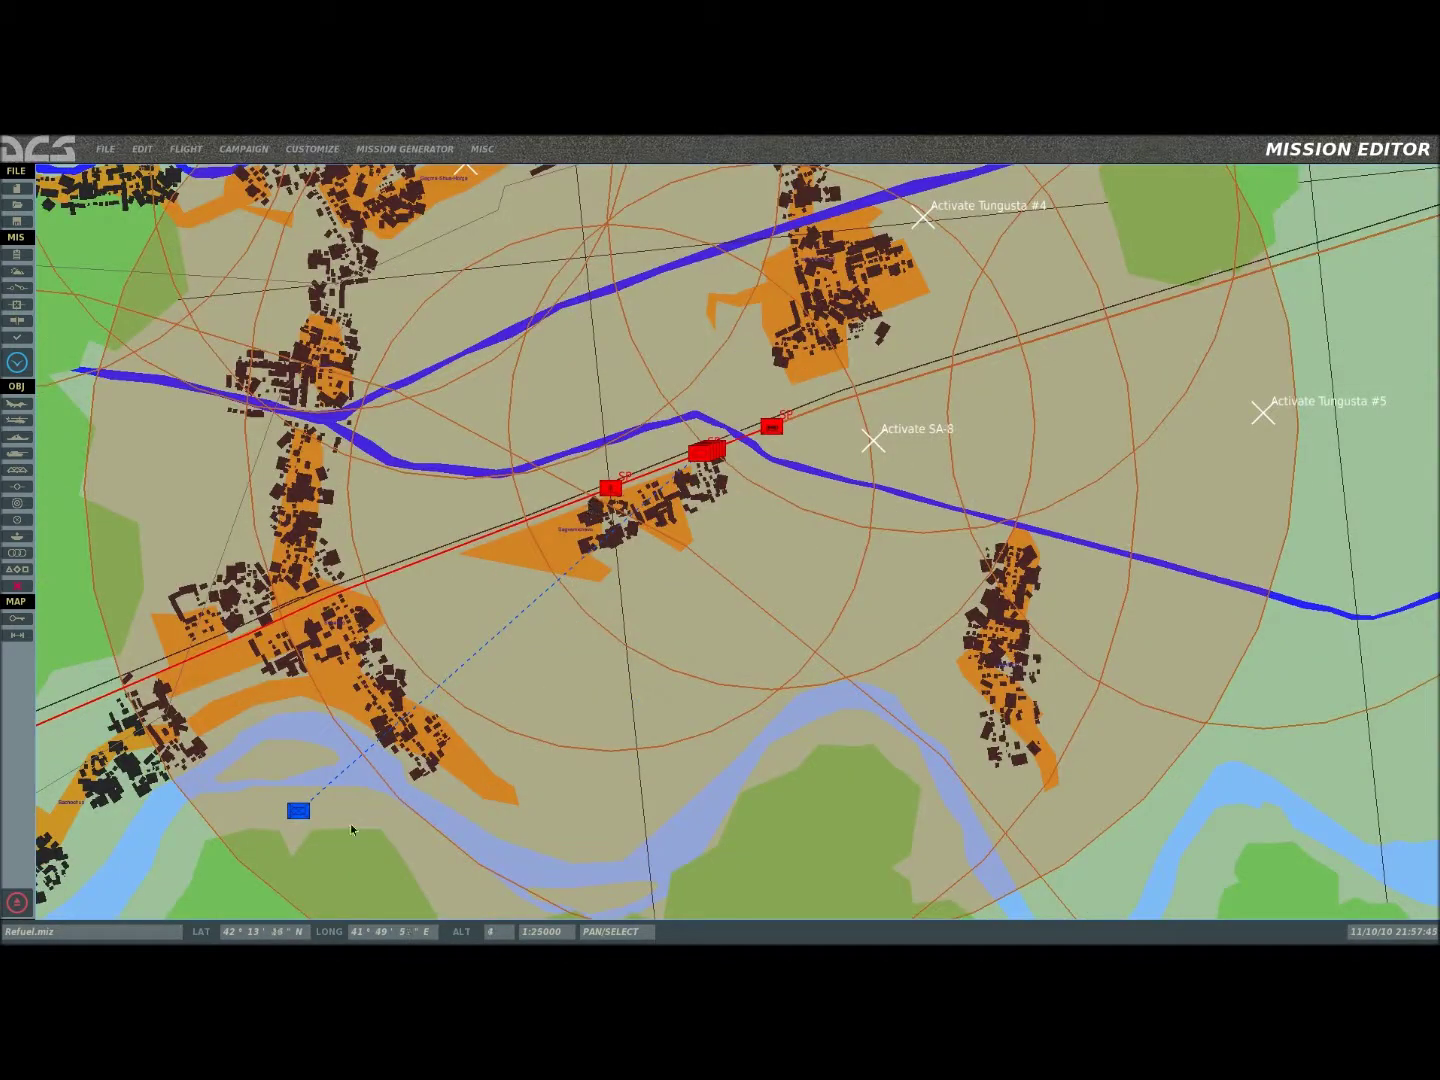
left_click(299, 813)
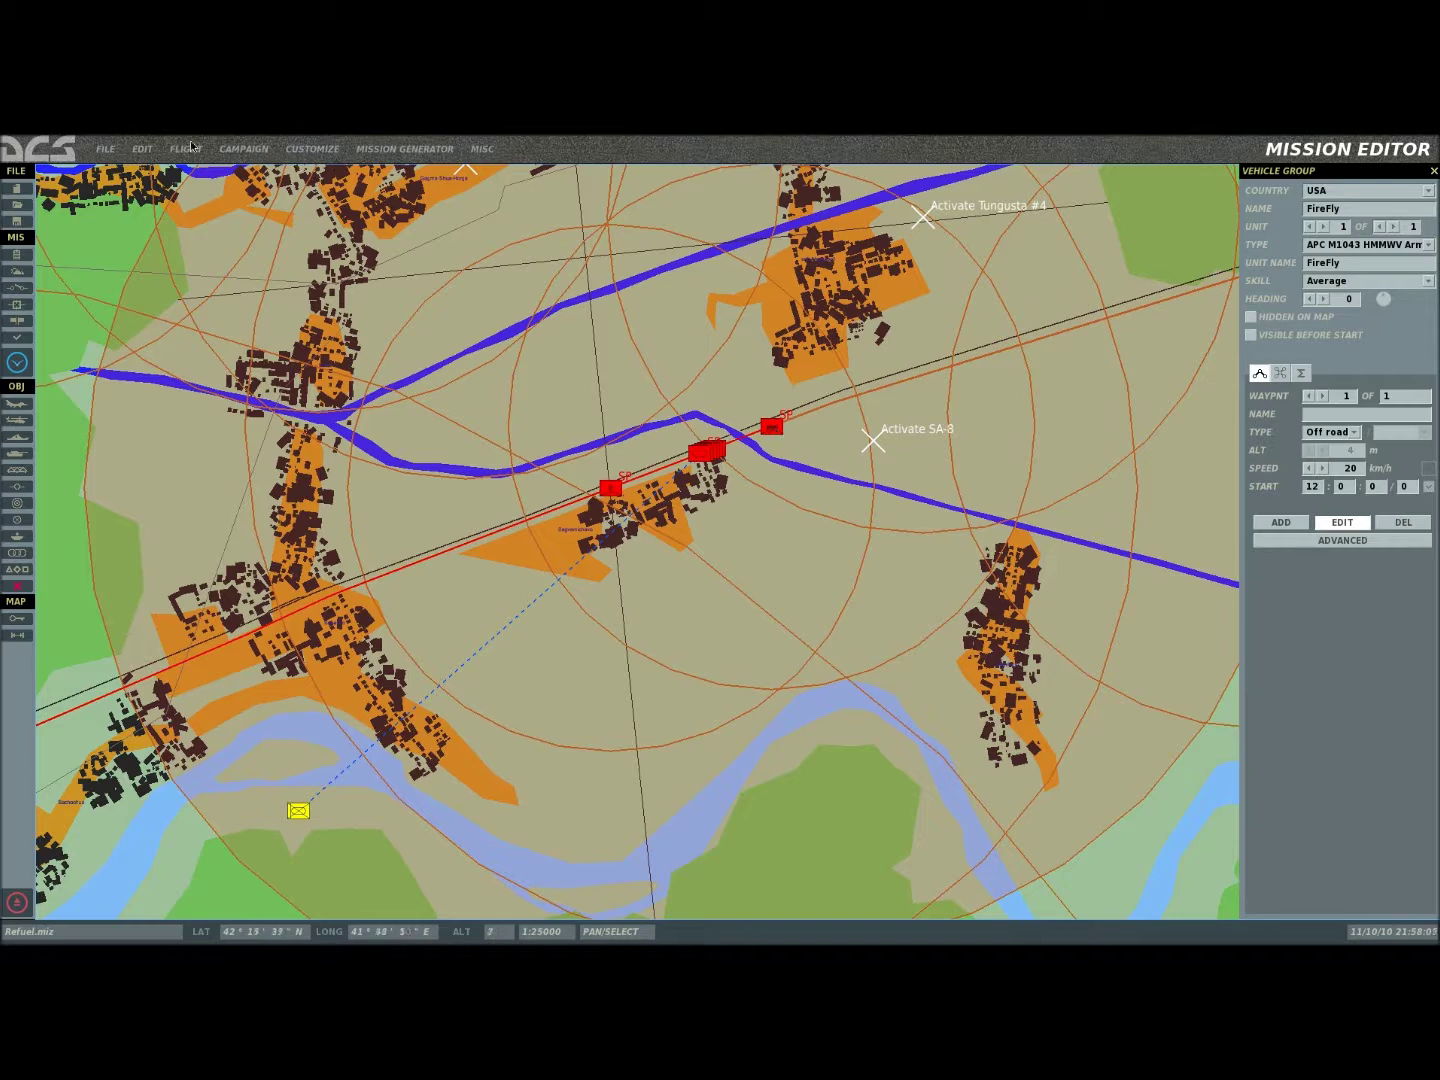
left_click(145, 148)
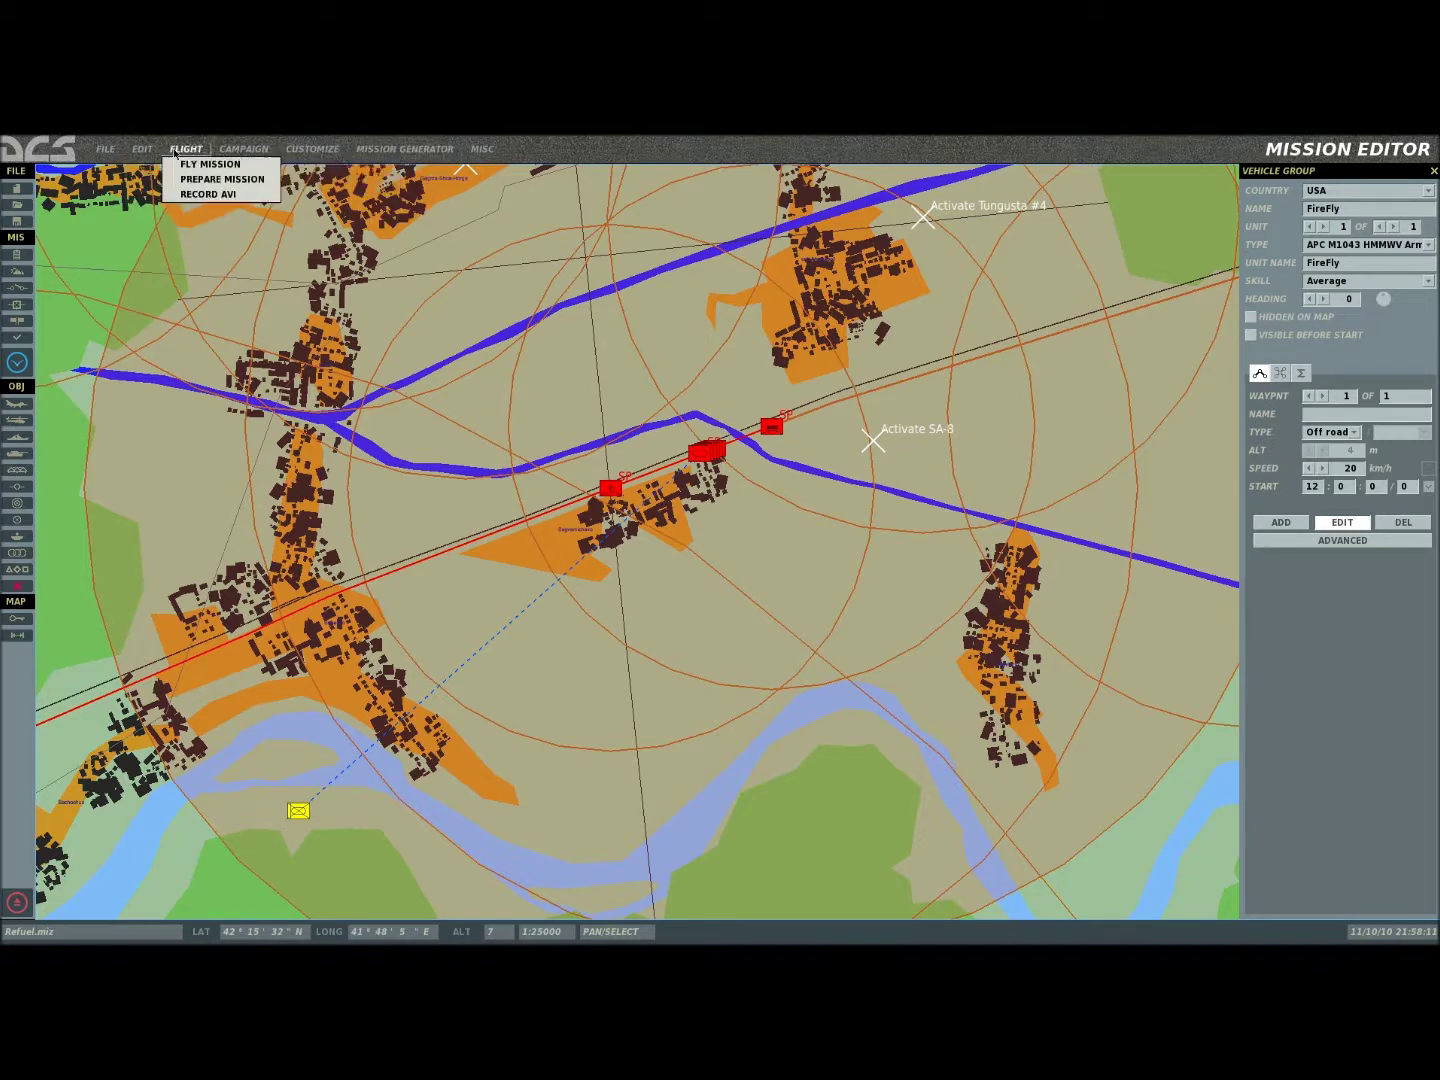
left_click(172, 241)
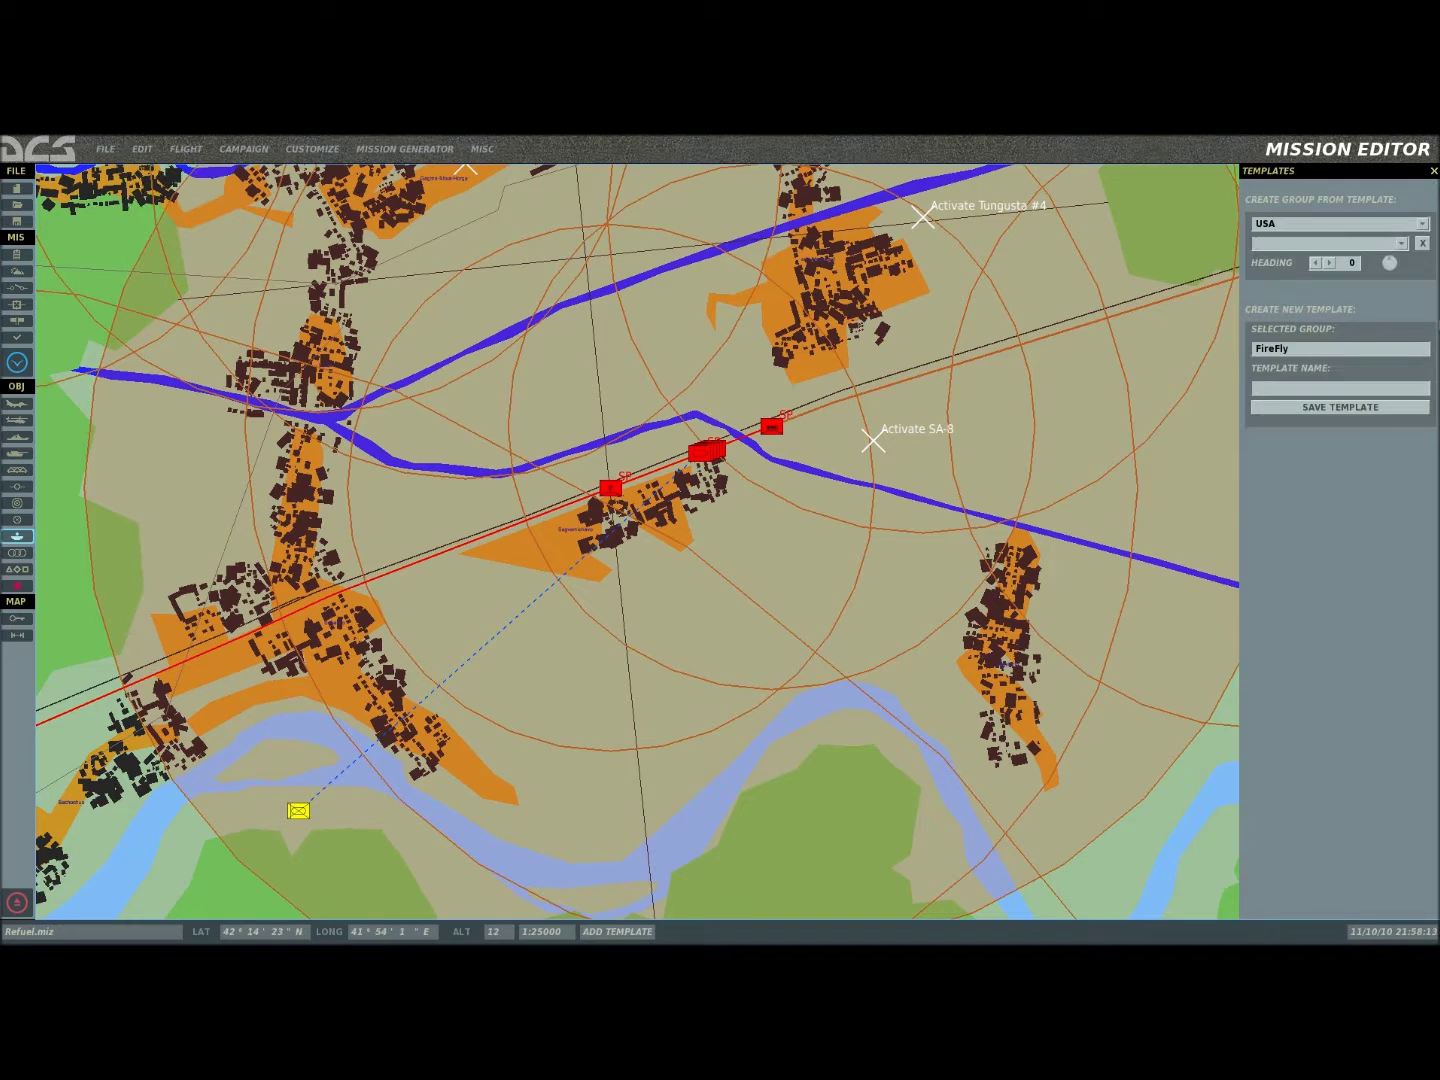
left_click(1434, 171)
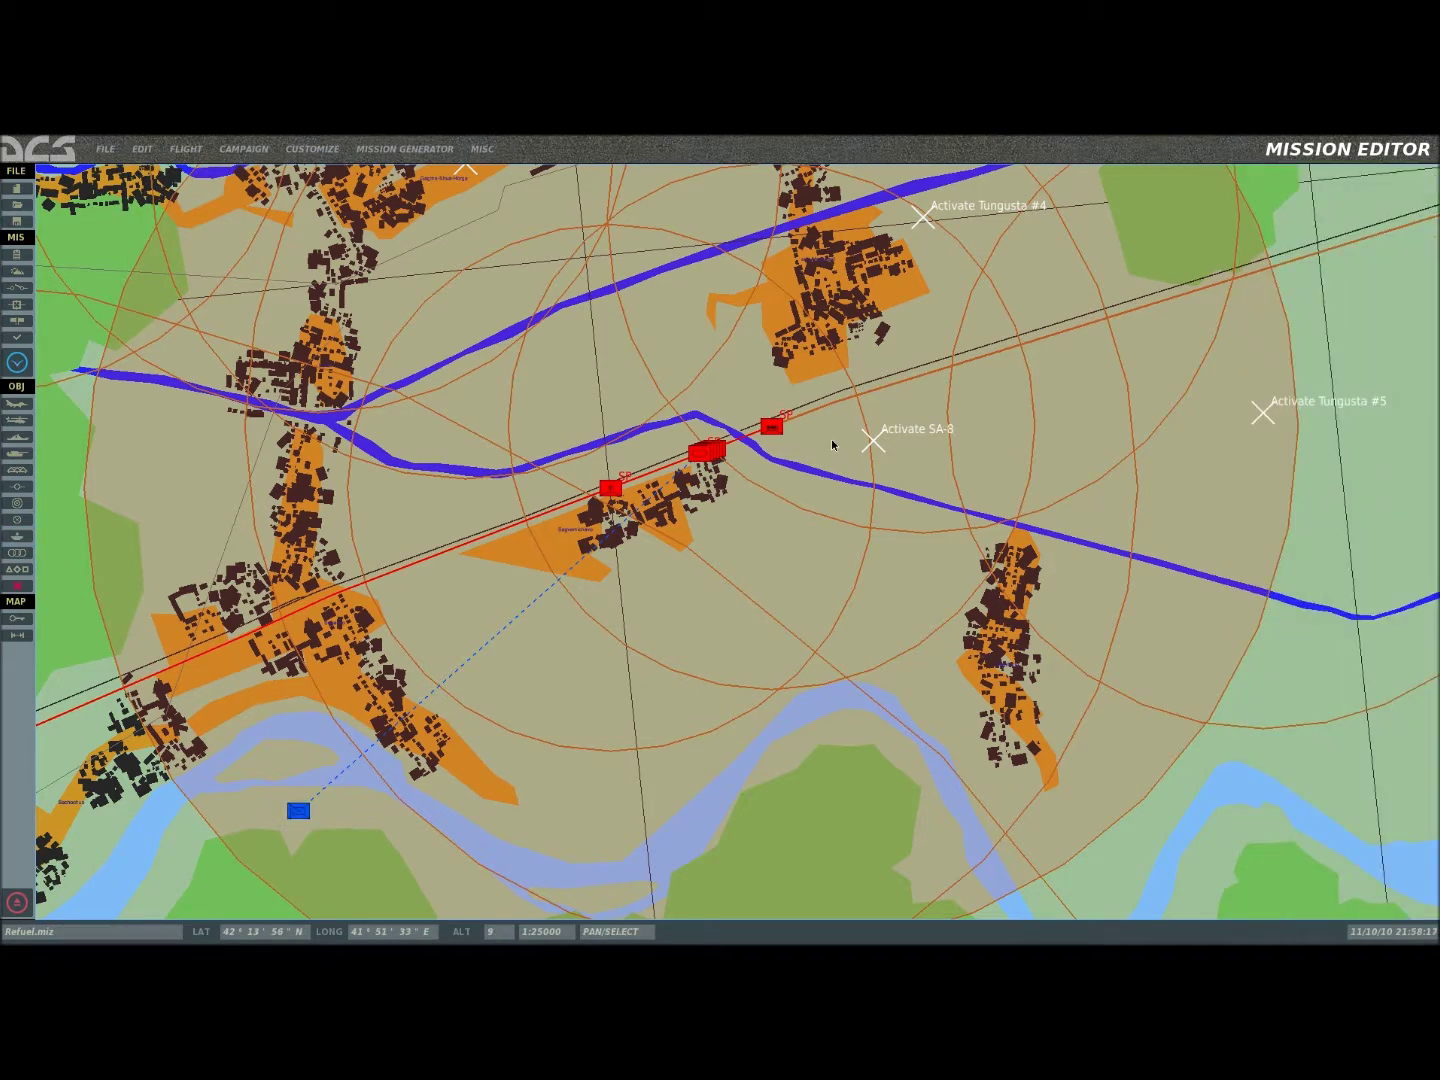
left_click(300, 811)
right_click_drag(418, 794, 527, 699)
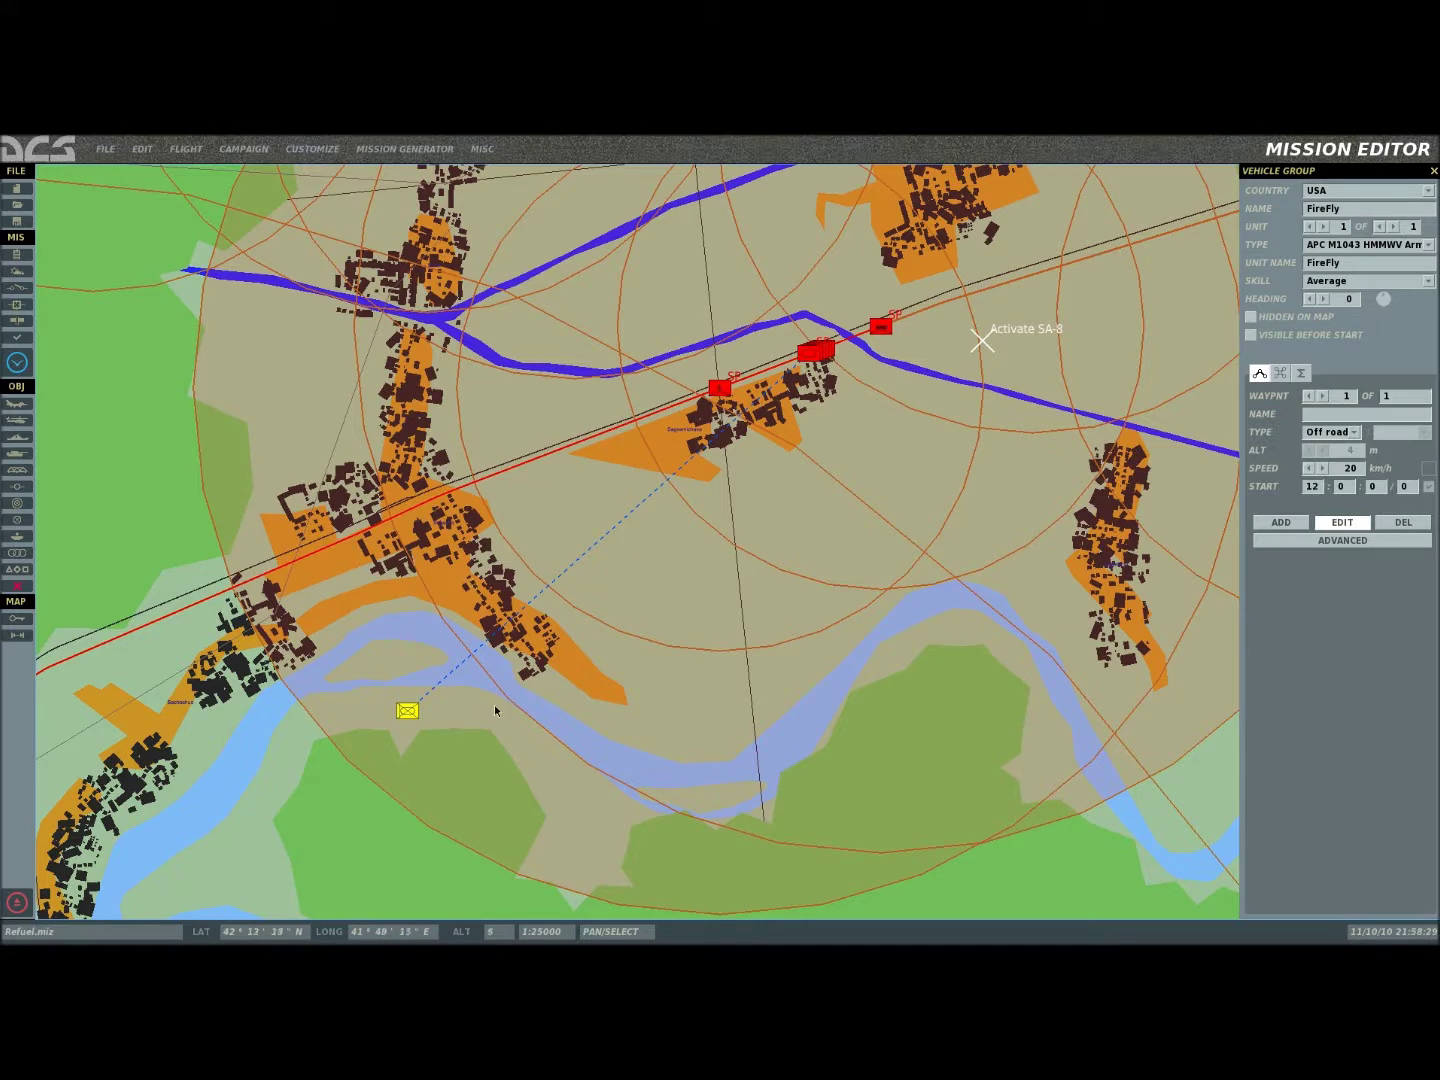
Step: Place a new HMMWV vehicle group, FireFly 2, just beside FireFly
left_click(13, 452)
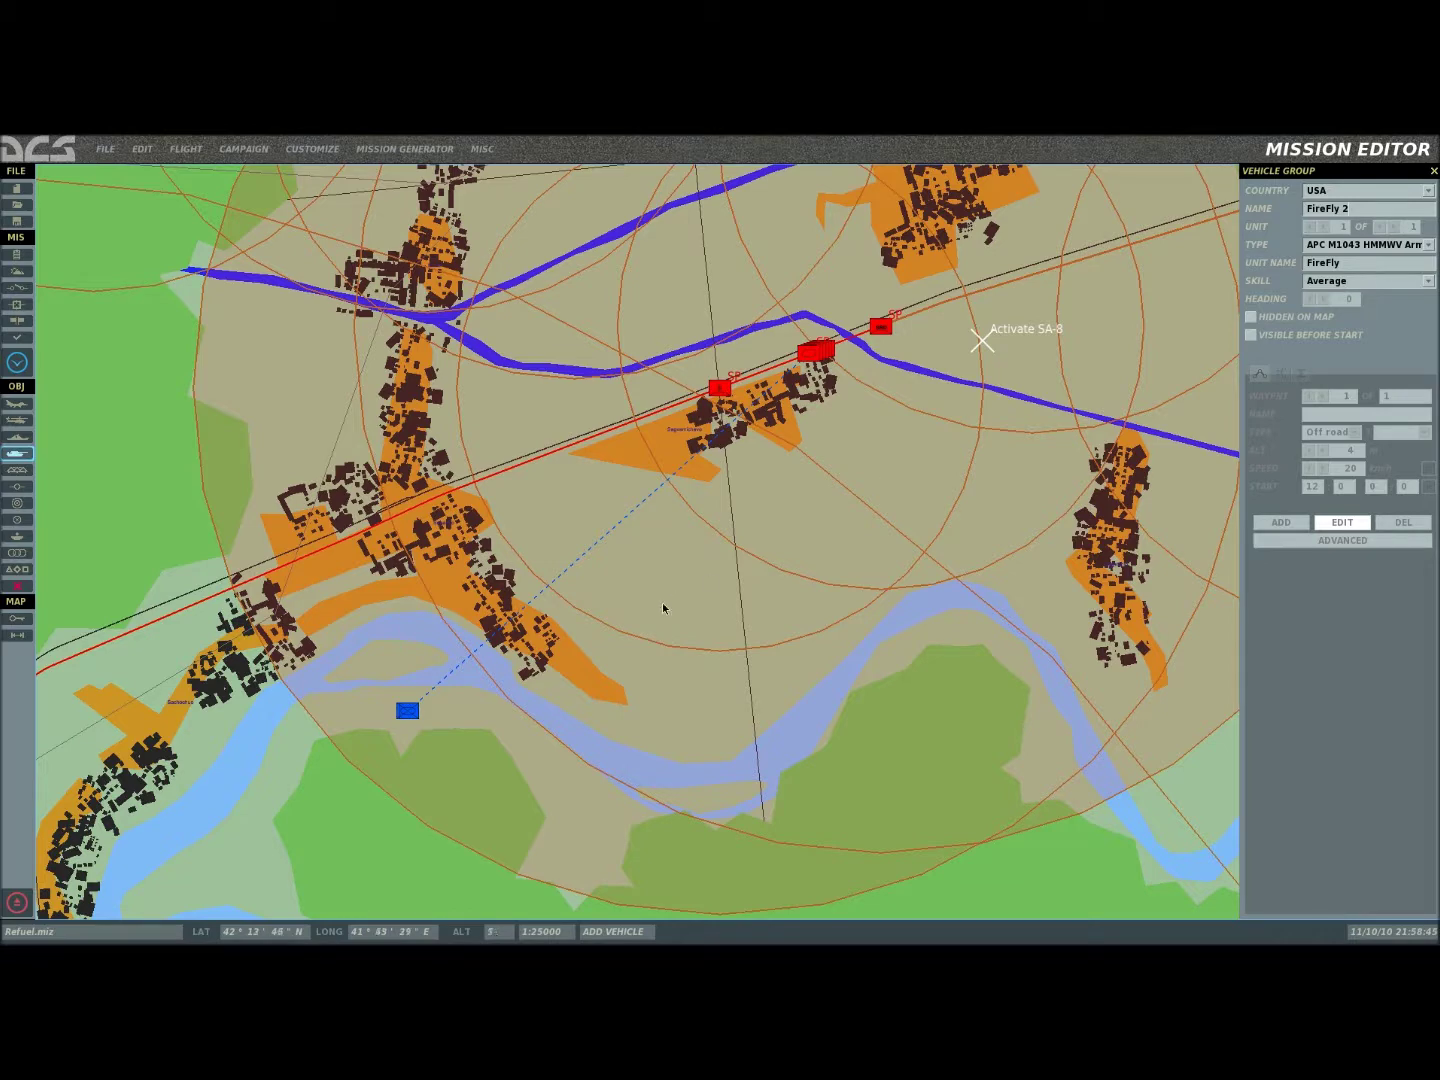
left_click(389, 712)
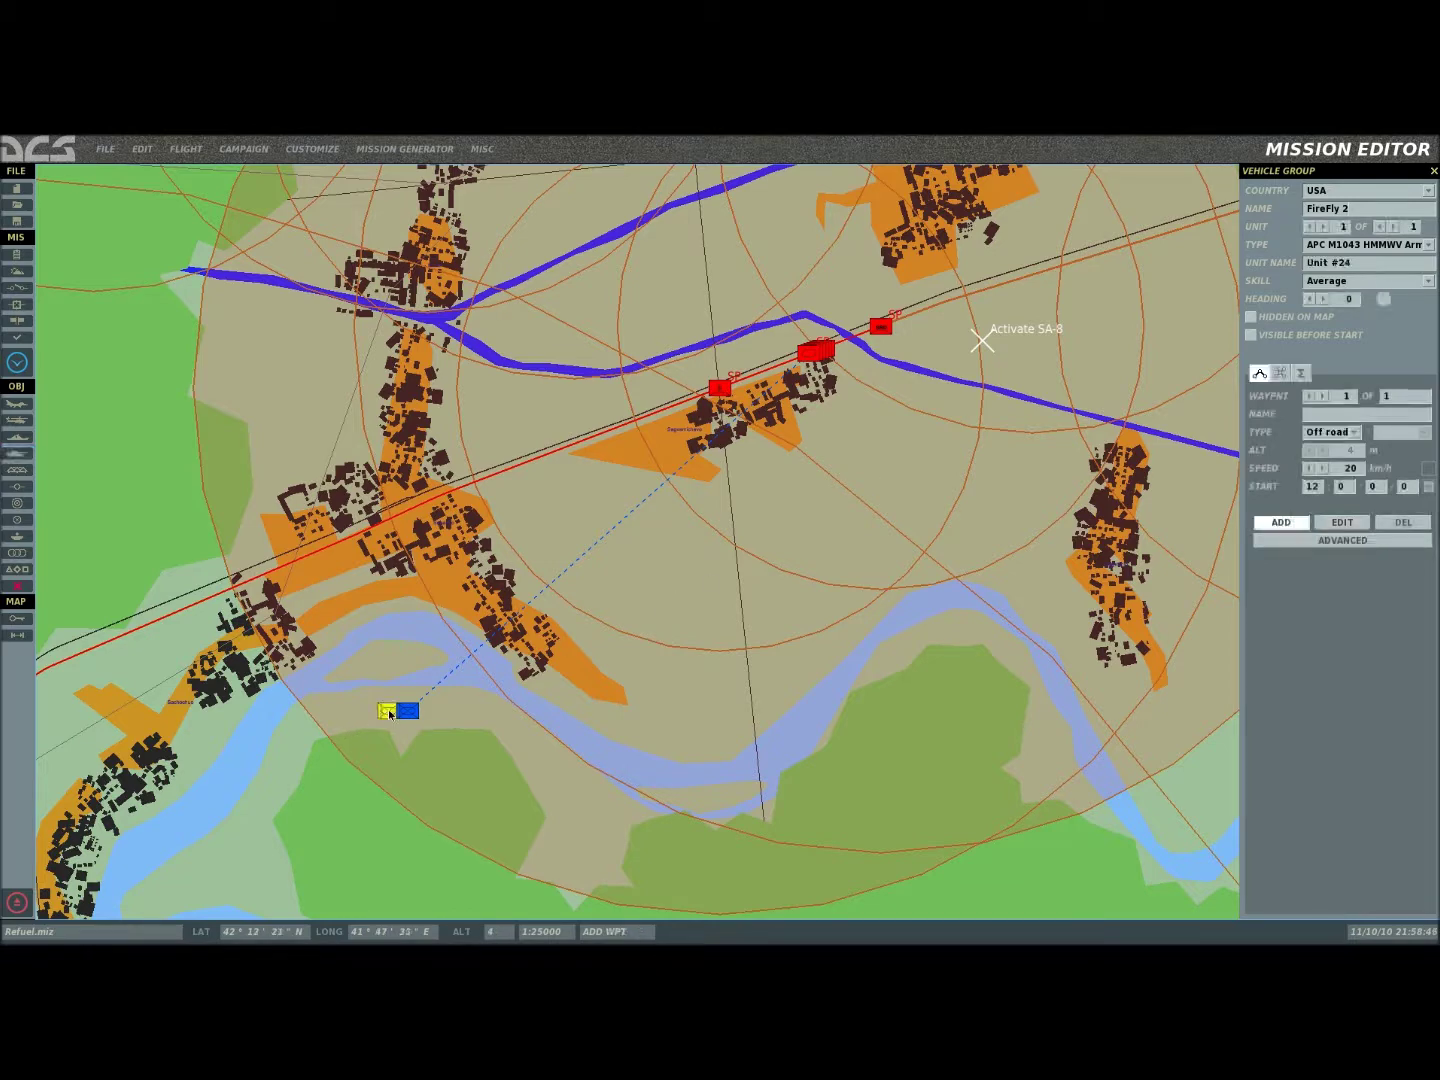
scroll(389, 712, "up", 4)
left_click(387, 713)
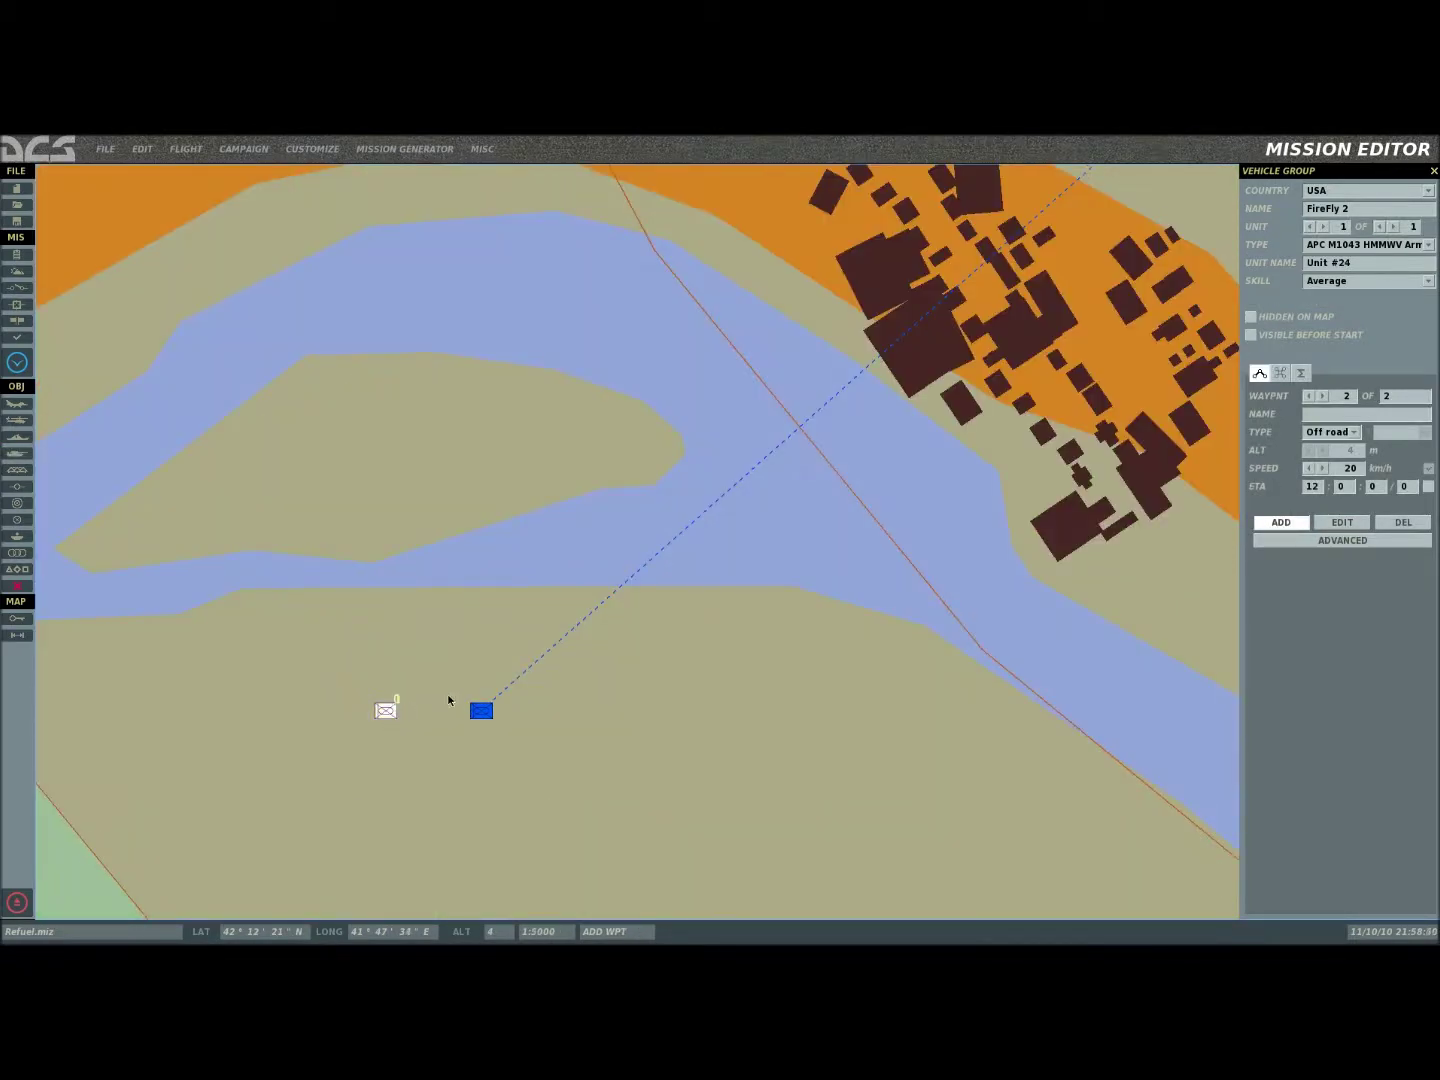
left_click(1356, 523)
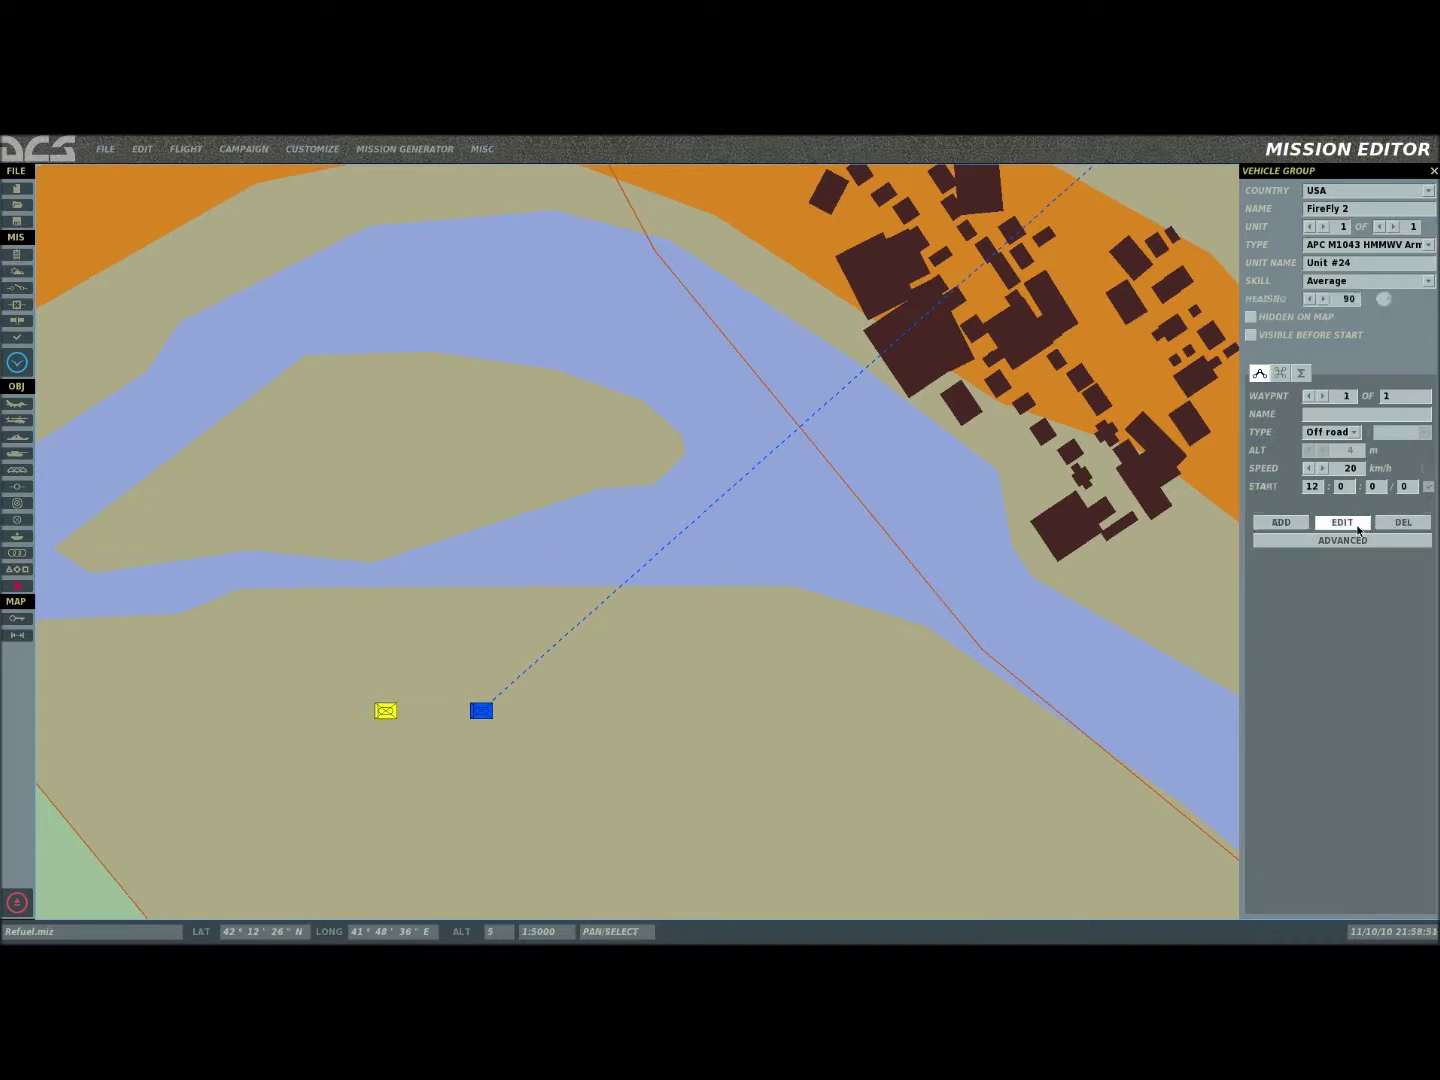
left_click_drag(386, 712, 450, 713)
Step: Reselect FireFly 2 and set its start time to 12:00:01
scroll(494, 610, "down", 1)
left_click_drag(572, 559, 408, 715)
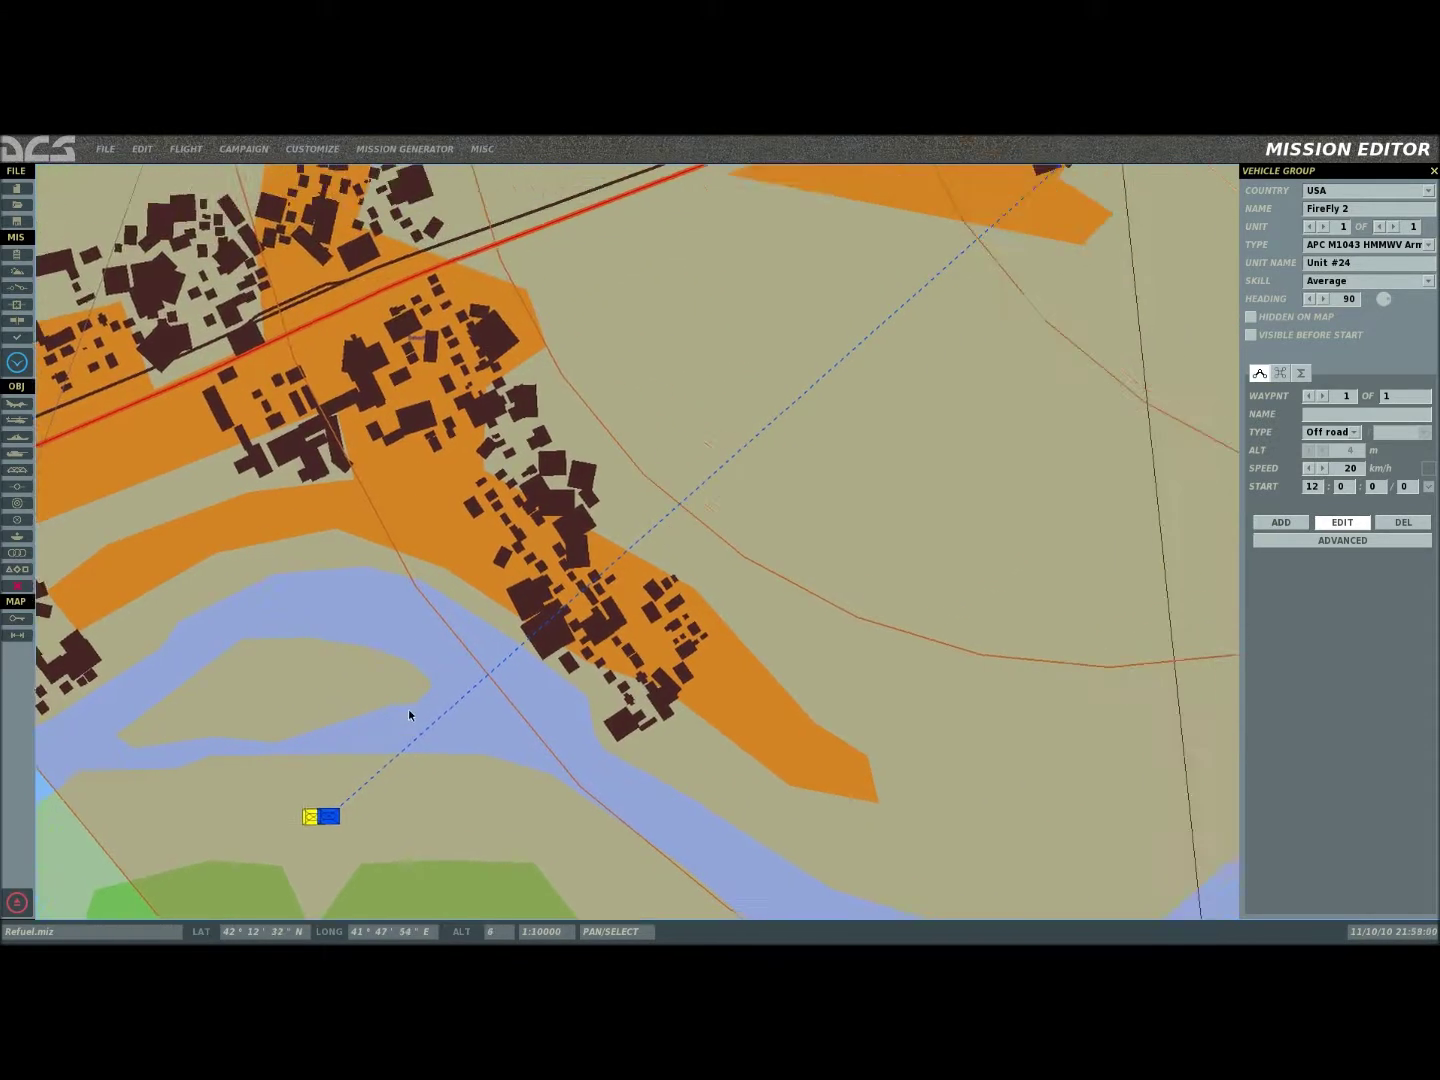
scroll(408, 715, "down", 1)
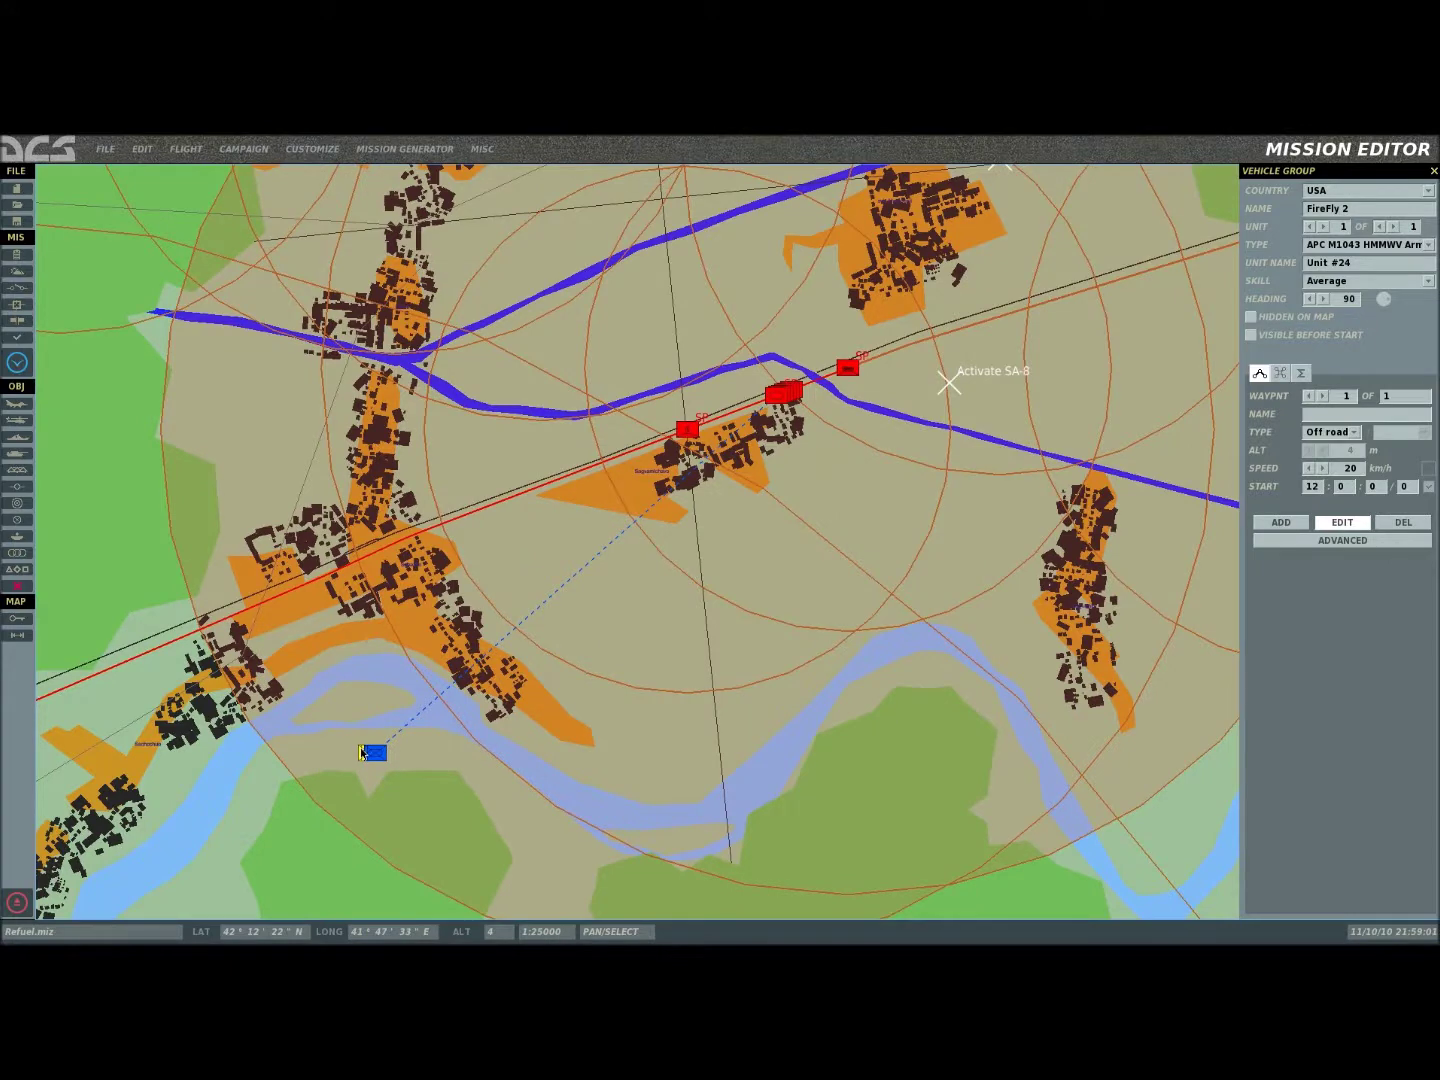
left_click(361, 750)
left_click(364, 753)
left_click(1401, 489)
type("1")
Step: Add a Perform Command action setting FireFly 2's callsign to Firefly
left_click(1314, 542)
left_click(1266, 670)
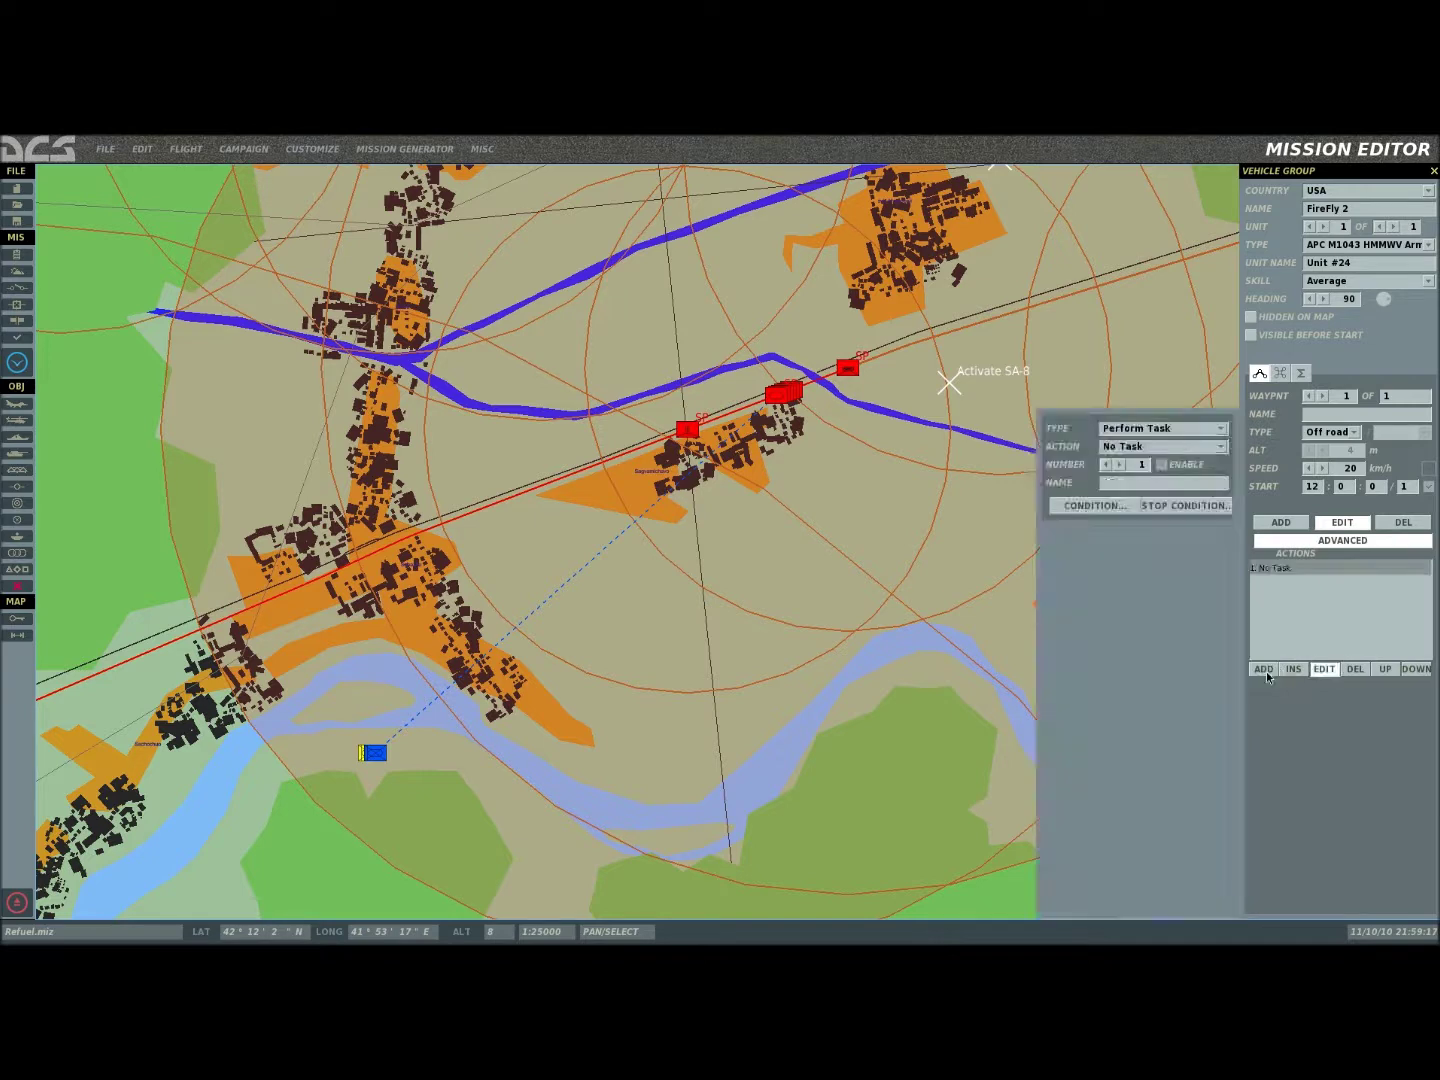
left_click(1211, 430)
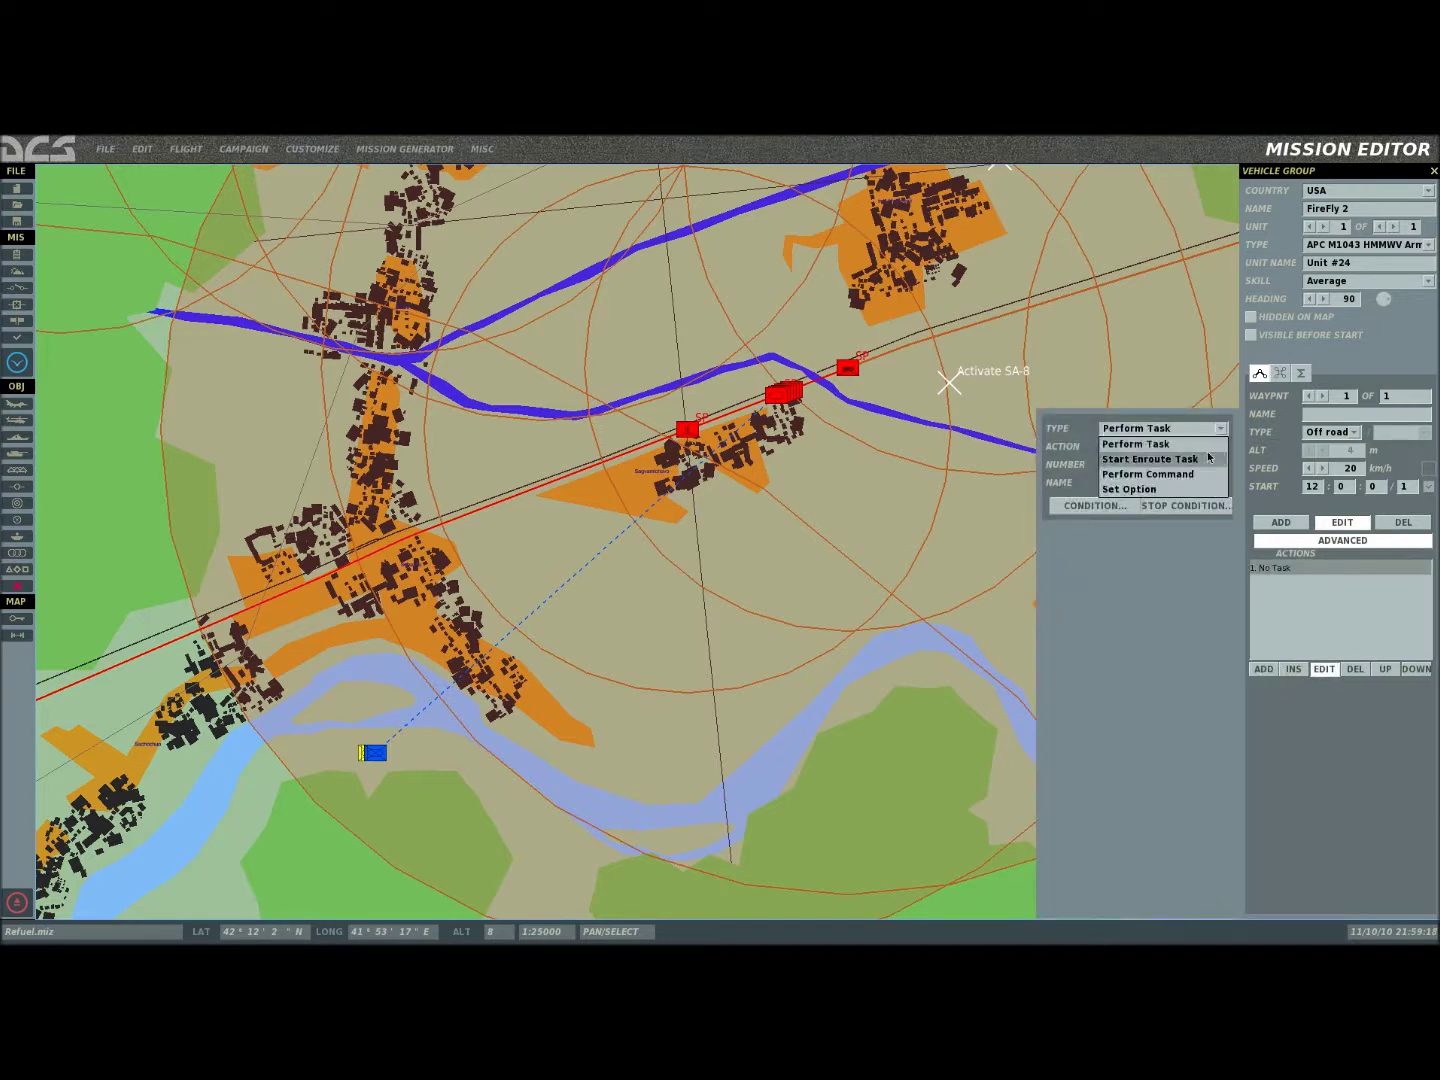
left_click(1207, 446)
left_click(1219, 446)
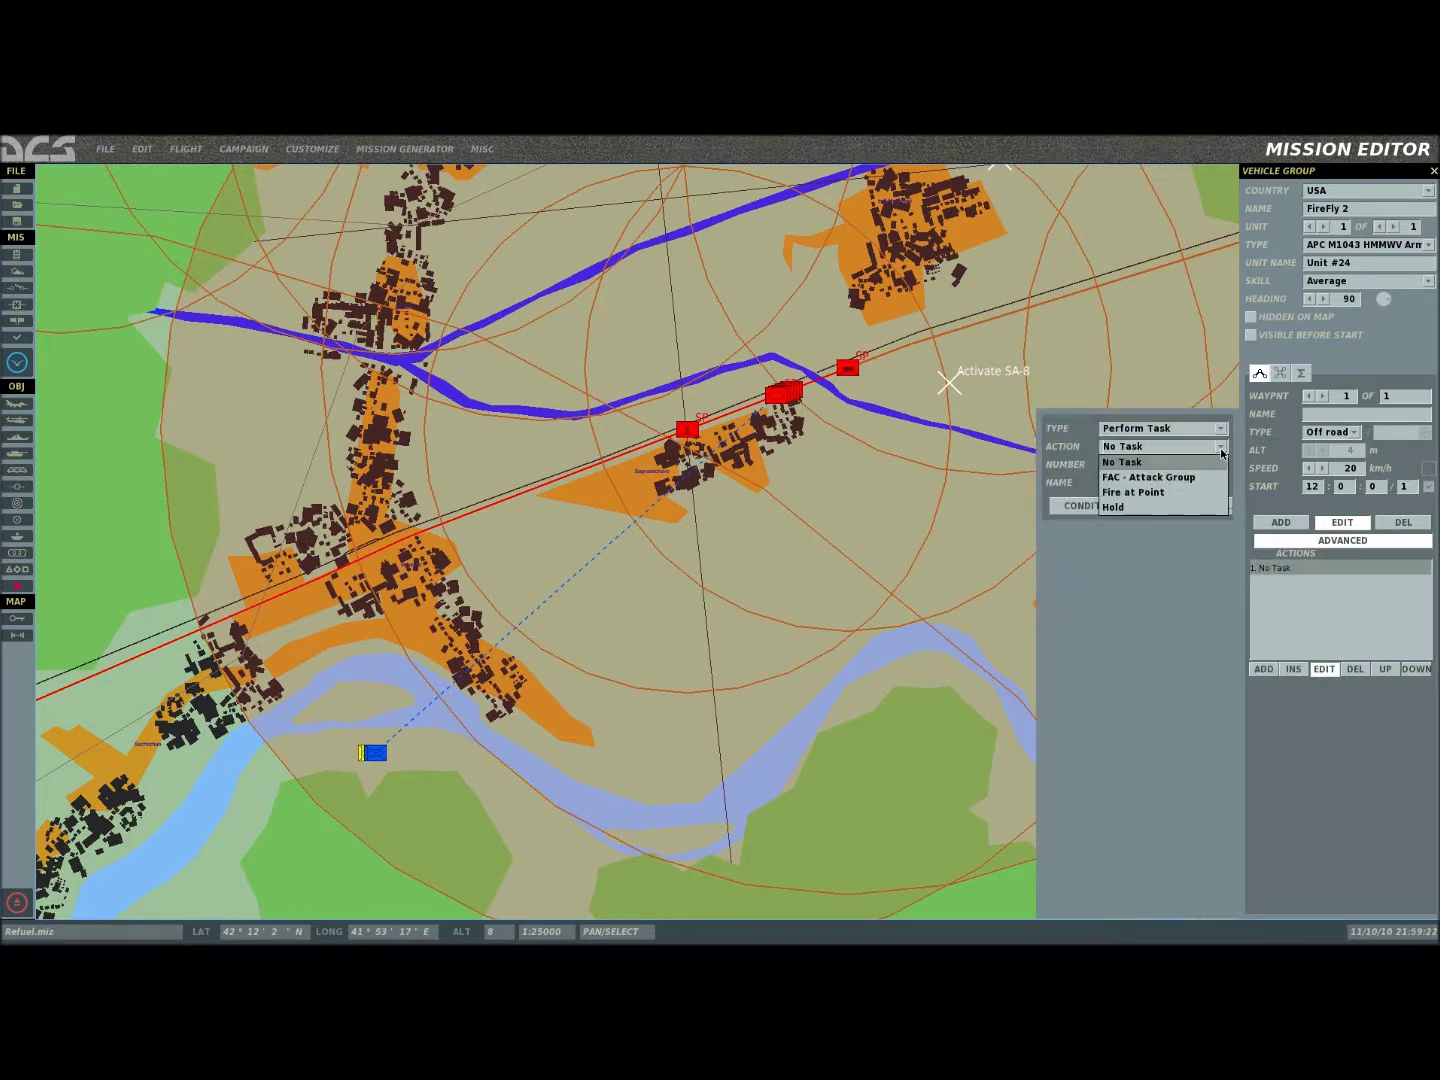
left_click(1220, 448)
left_click(1210, 430)
left_click(1203, 474)
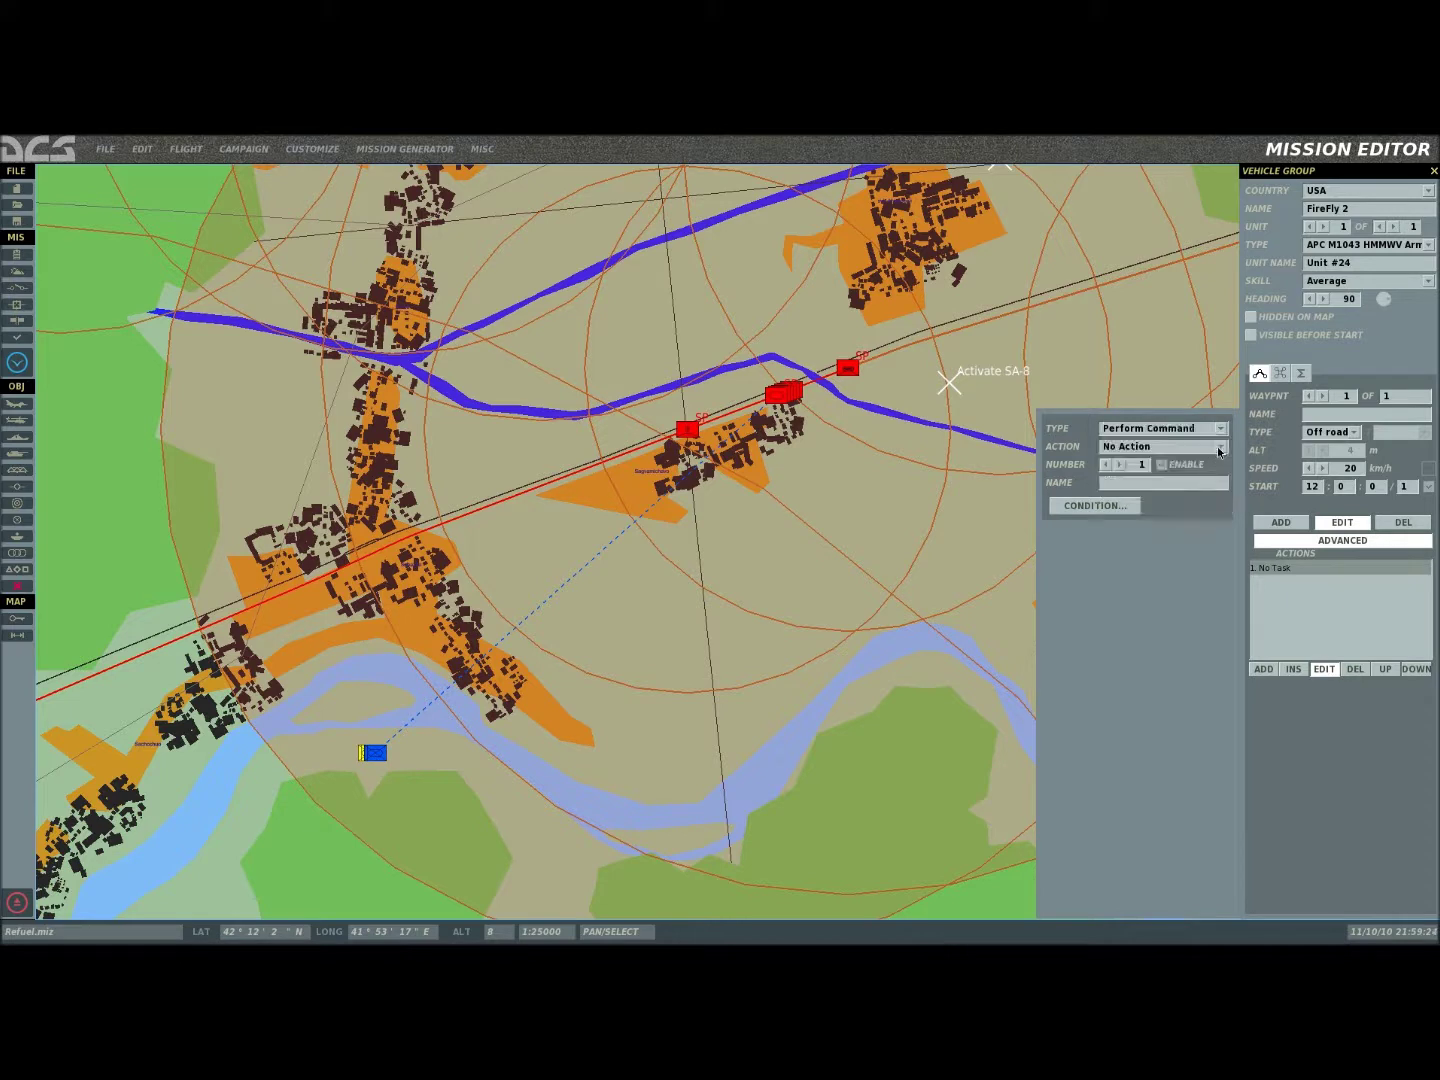
left_click(1217, 445)
left_click(1193, 488)
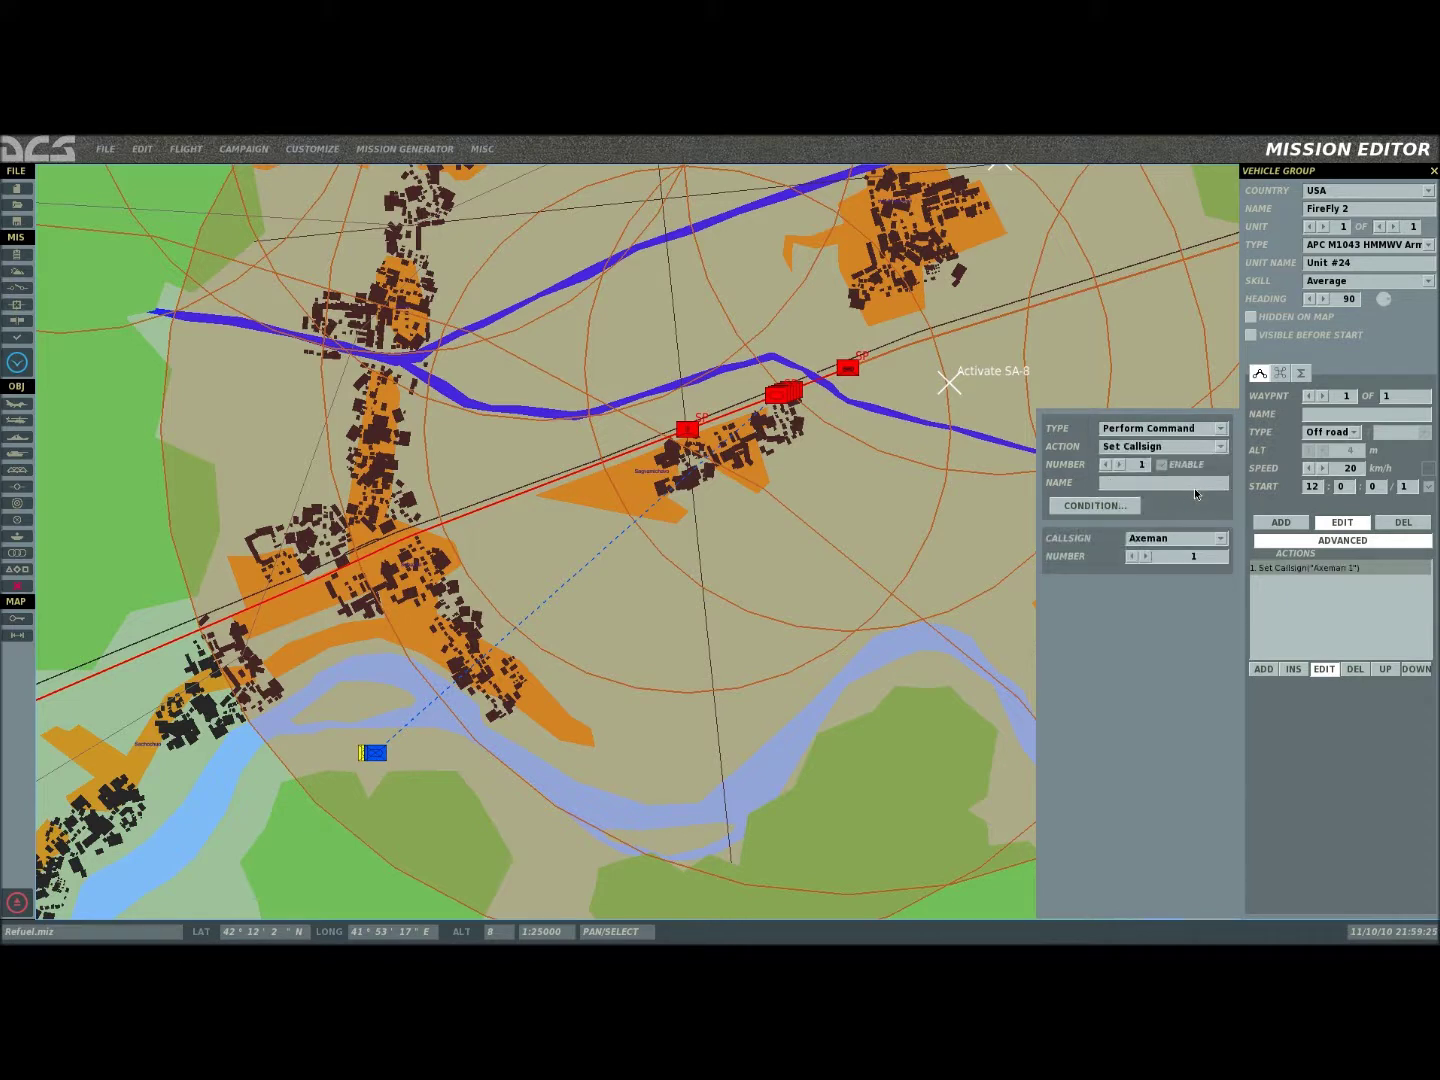
left_click(1219, 537)
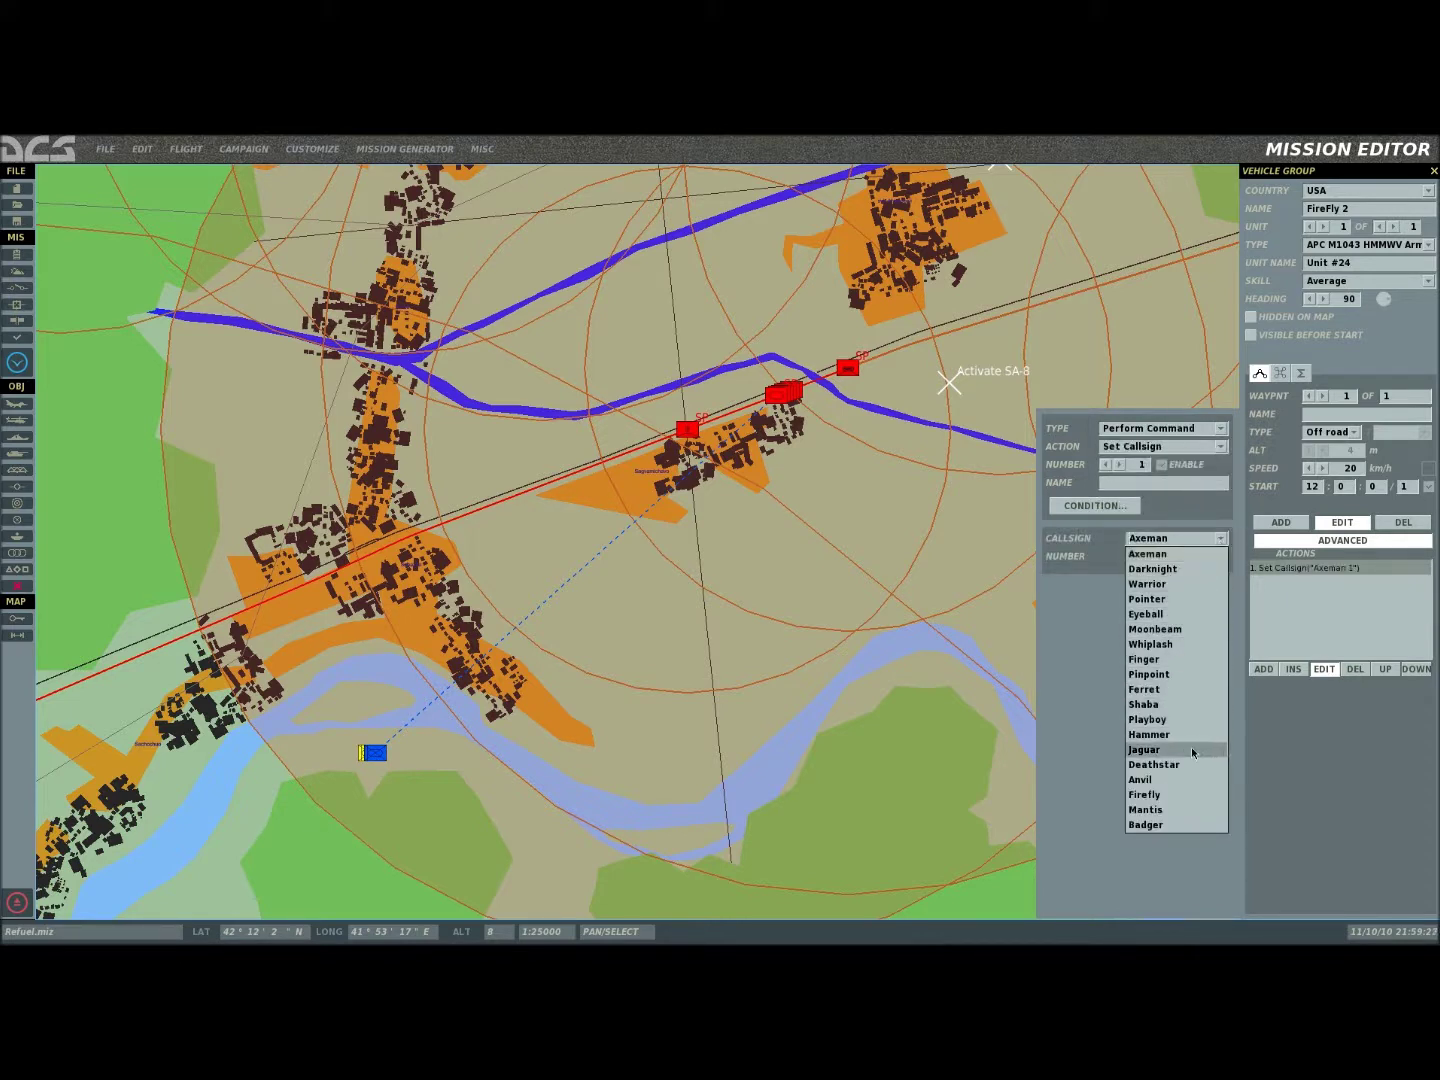
left_click(1184, 794)
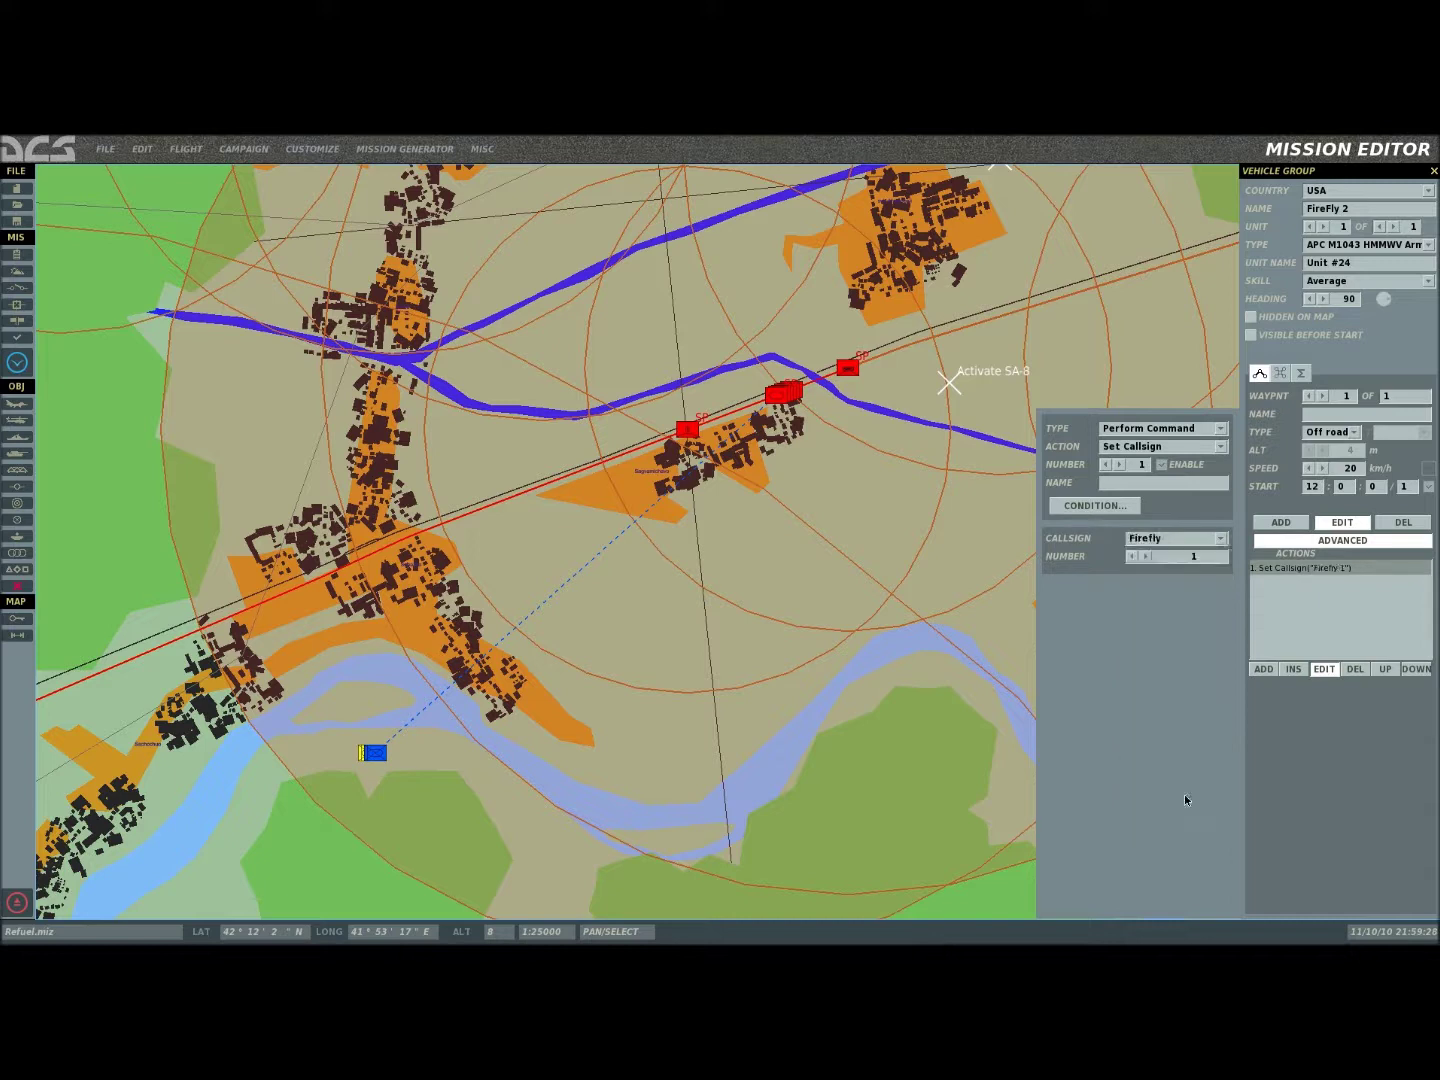
Step: Add a second command setting the radio frequency to 30 on FM
left_click(1274, 669)
left_click(1219, 446)
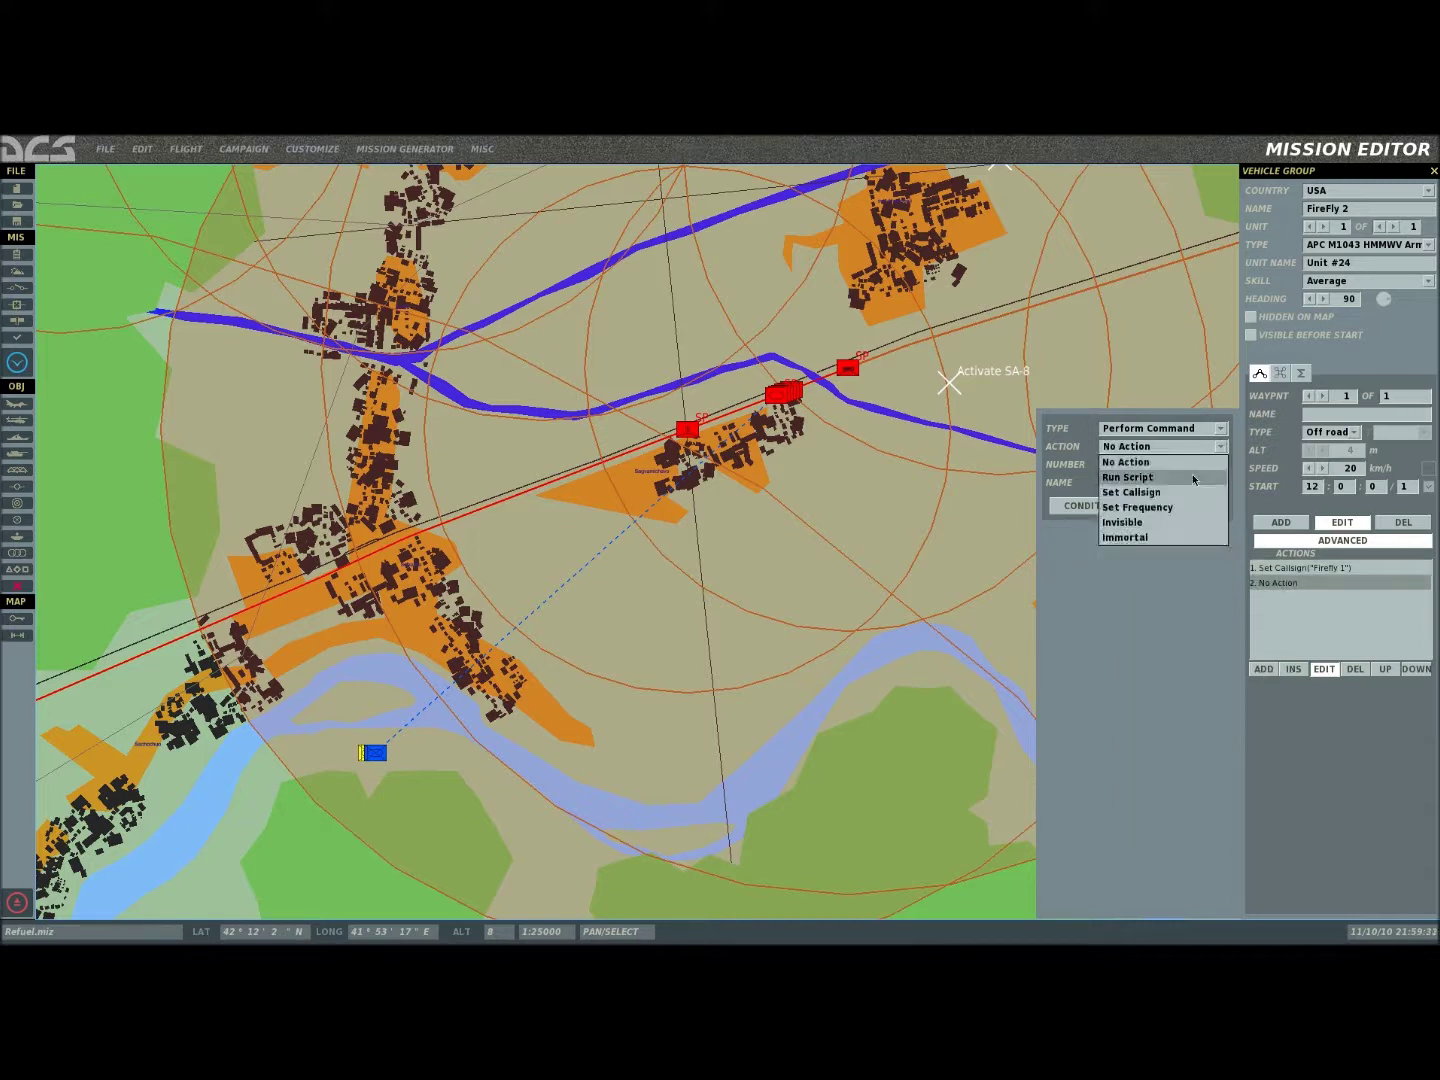
left_click(1184, 508)
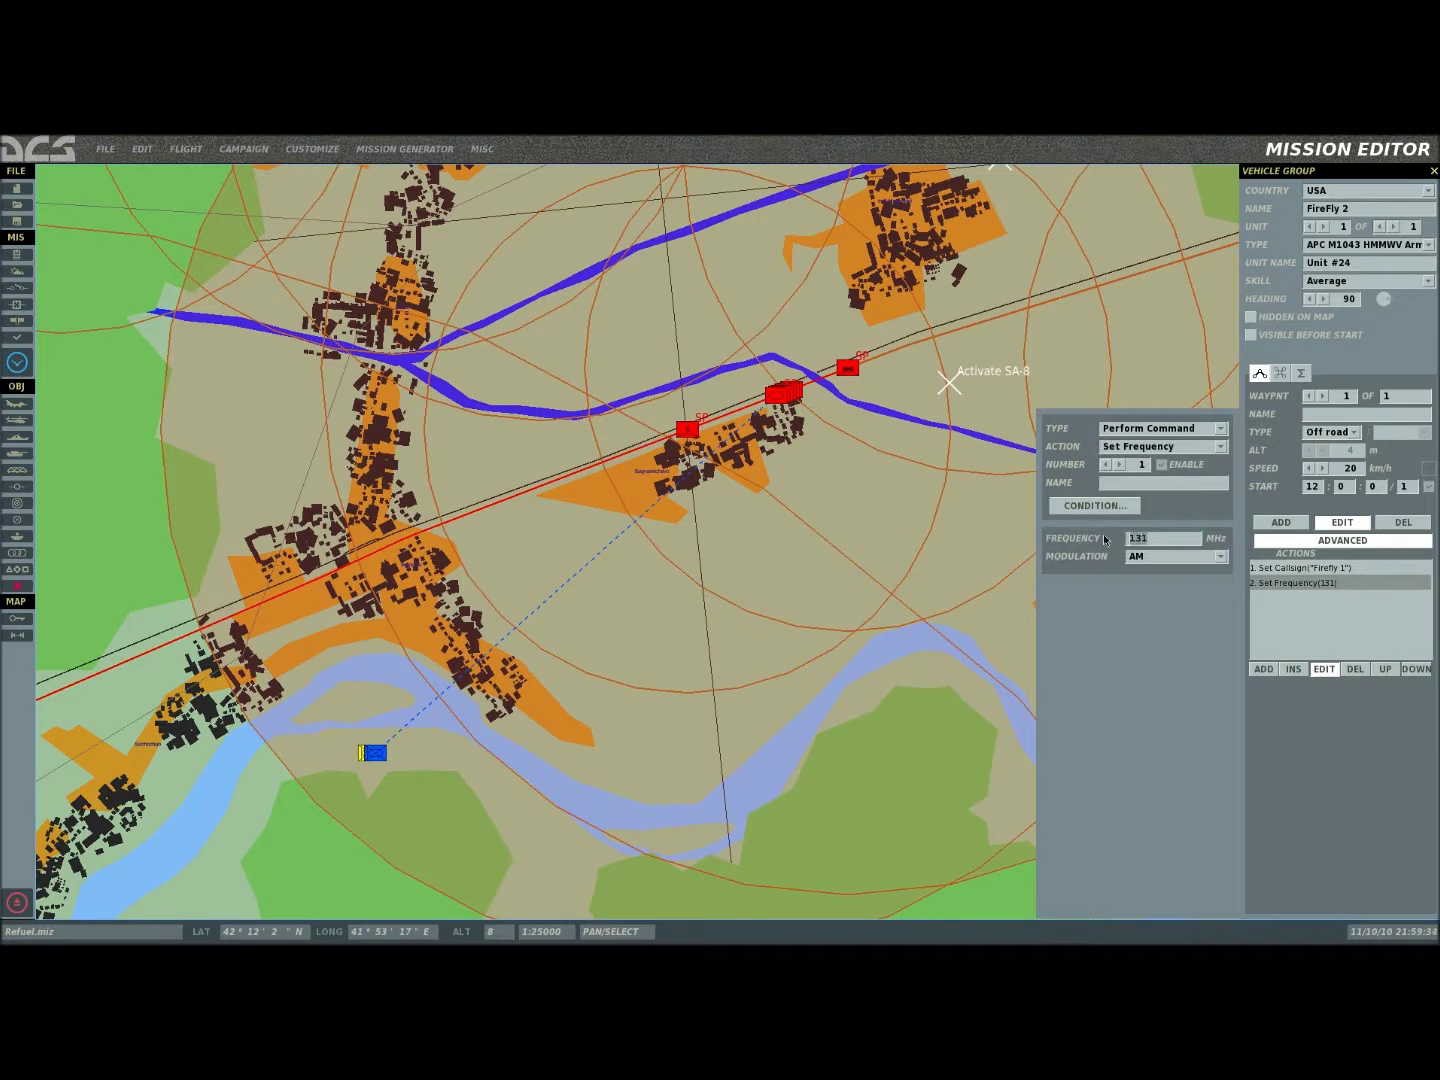
type("30")
left_click(1203, 556)
left_click(1190, 583)
left_click(376, 757)
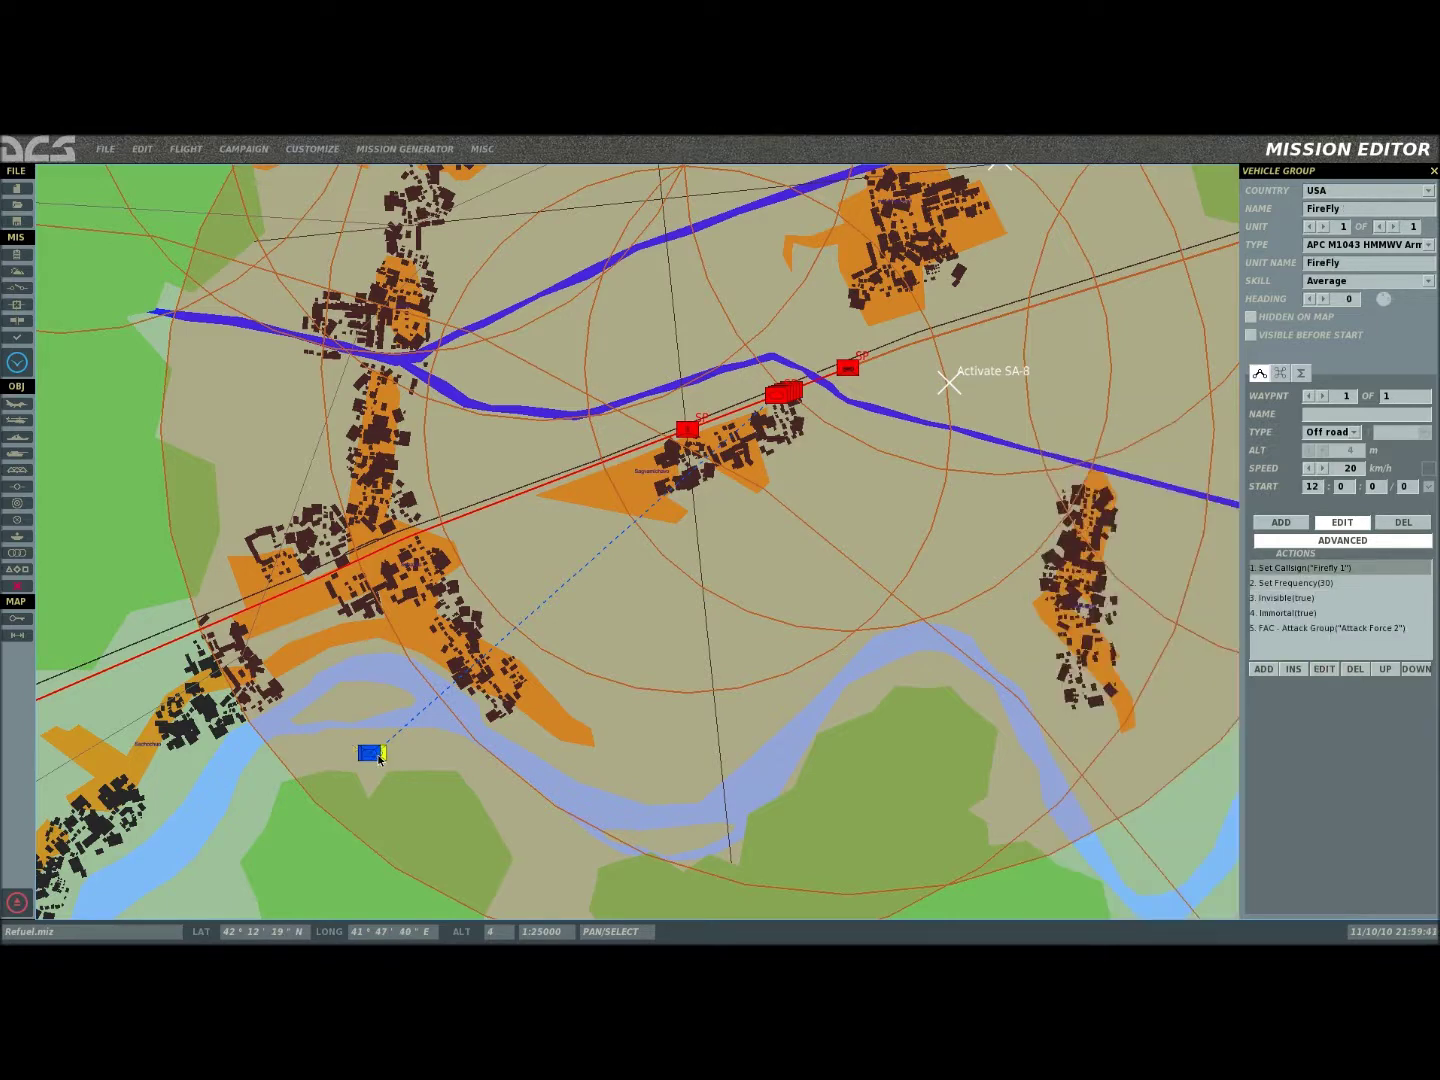
left_click(373, 758)
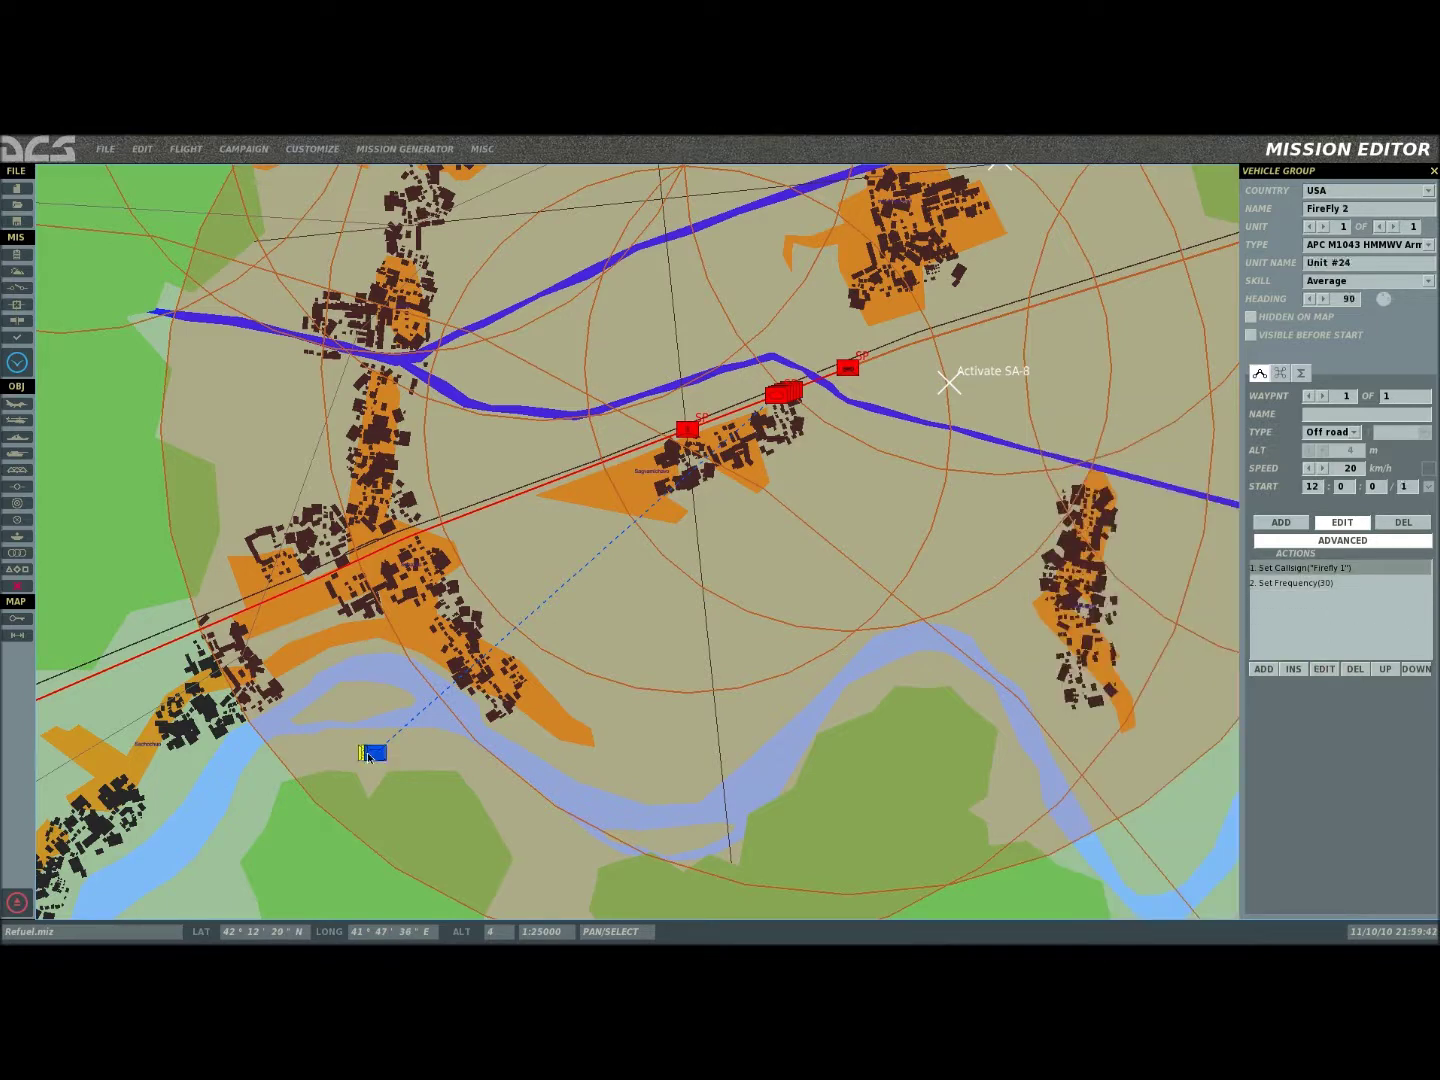
Step: Add Invisible and Immortal commands, then start a fifth action
left_click(1262, 669)
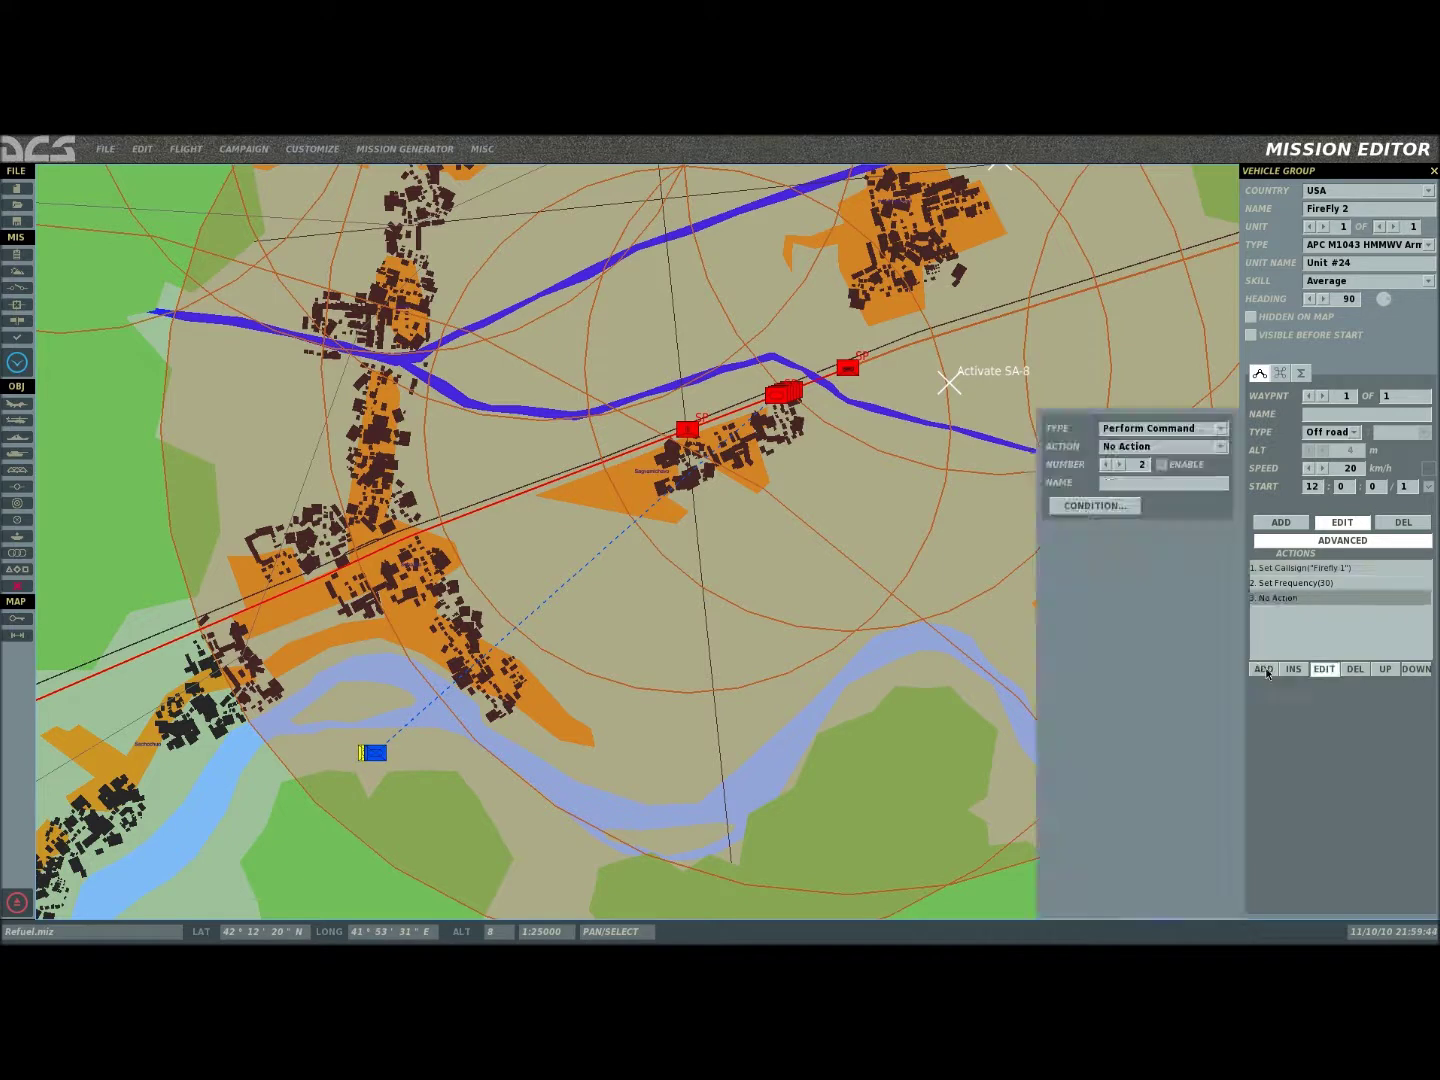
left_click(1219, 445)
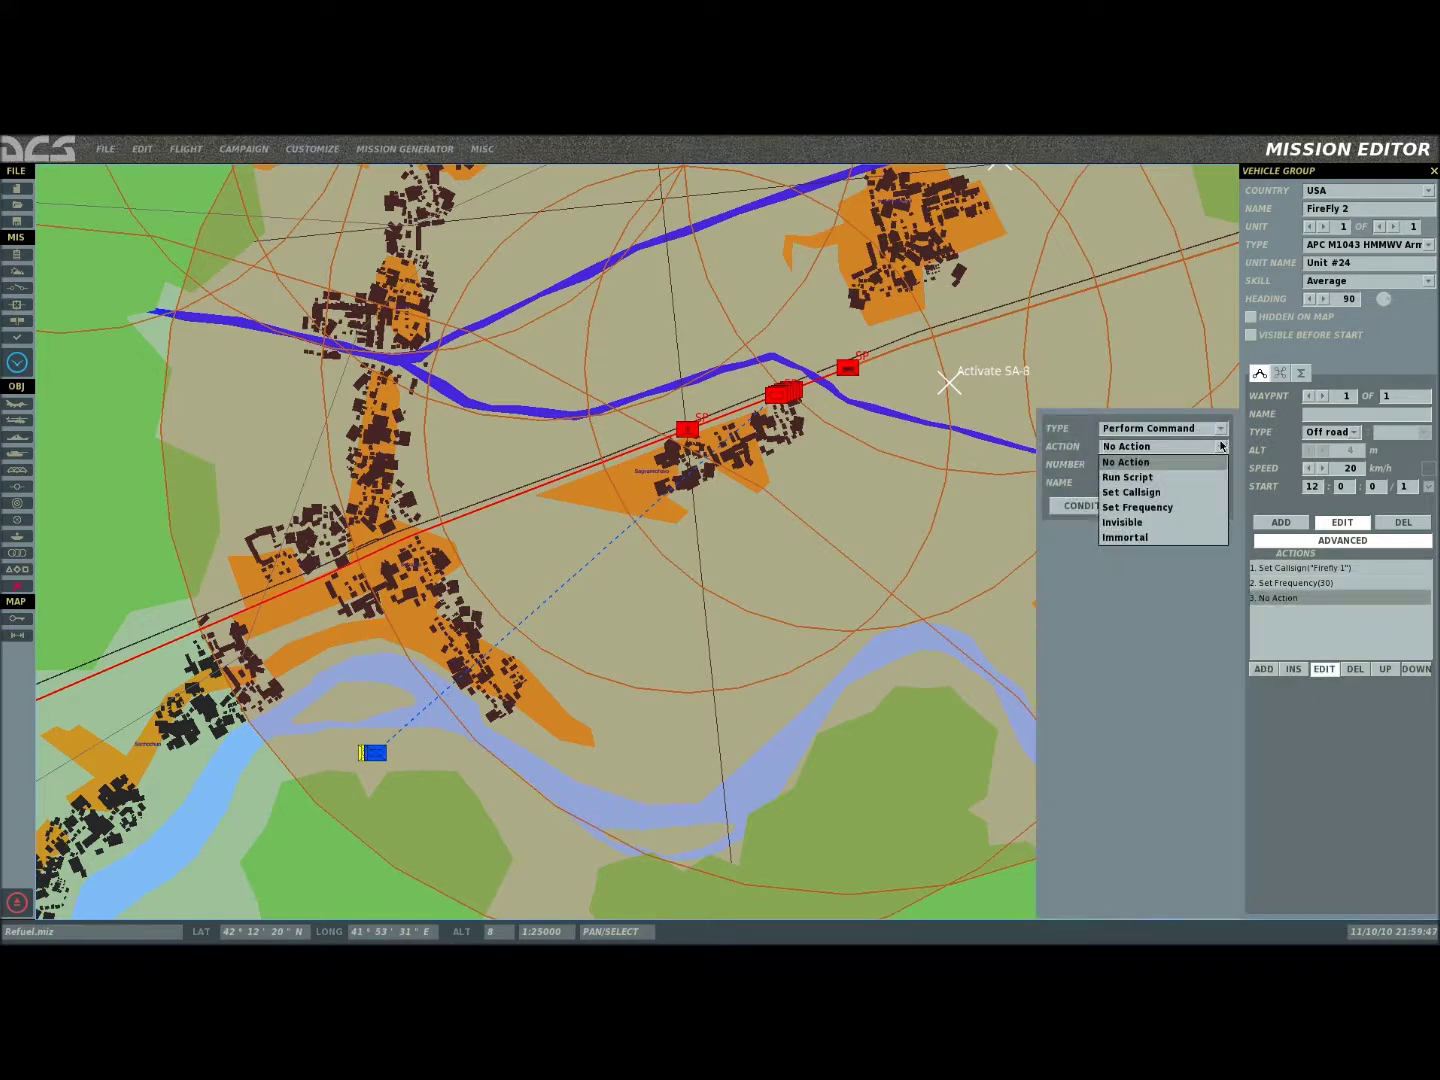
left_click(1175, 524)
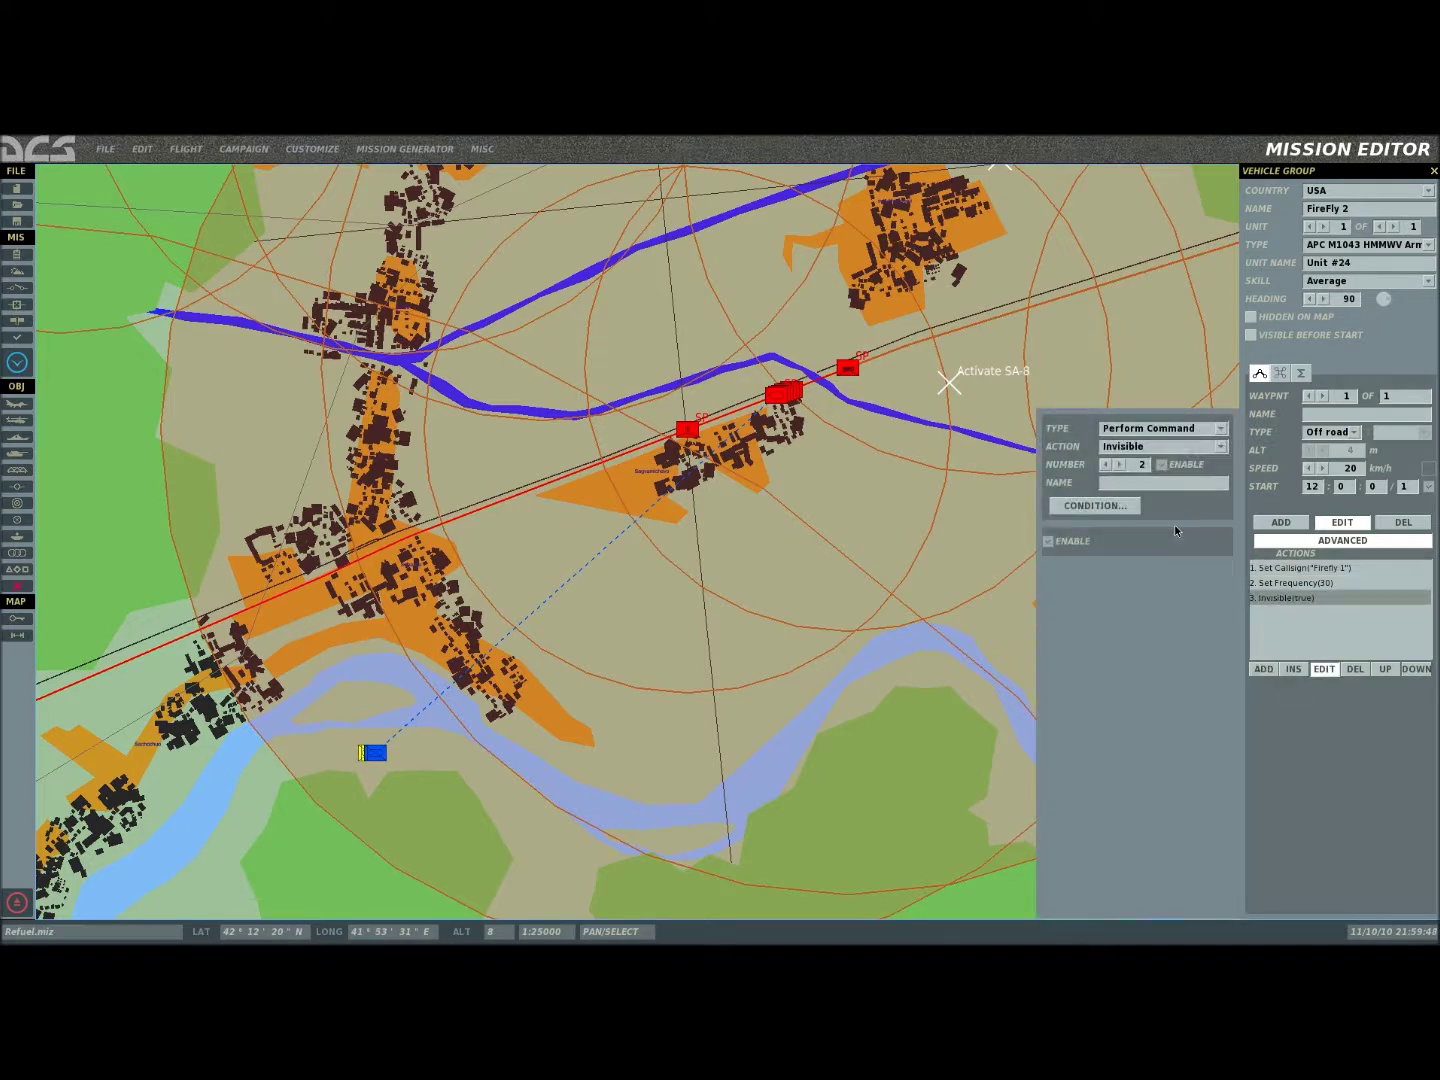
left_click(1264, 669)
left_click(1219, 428)
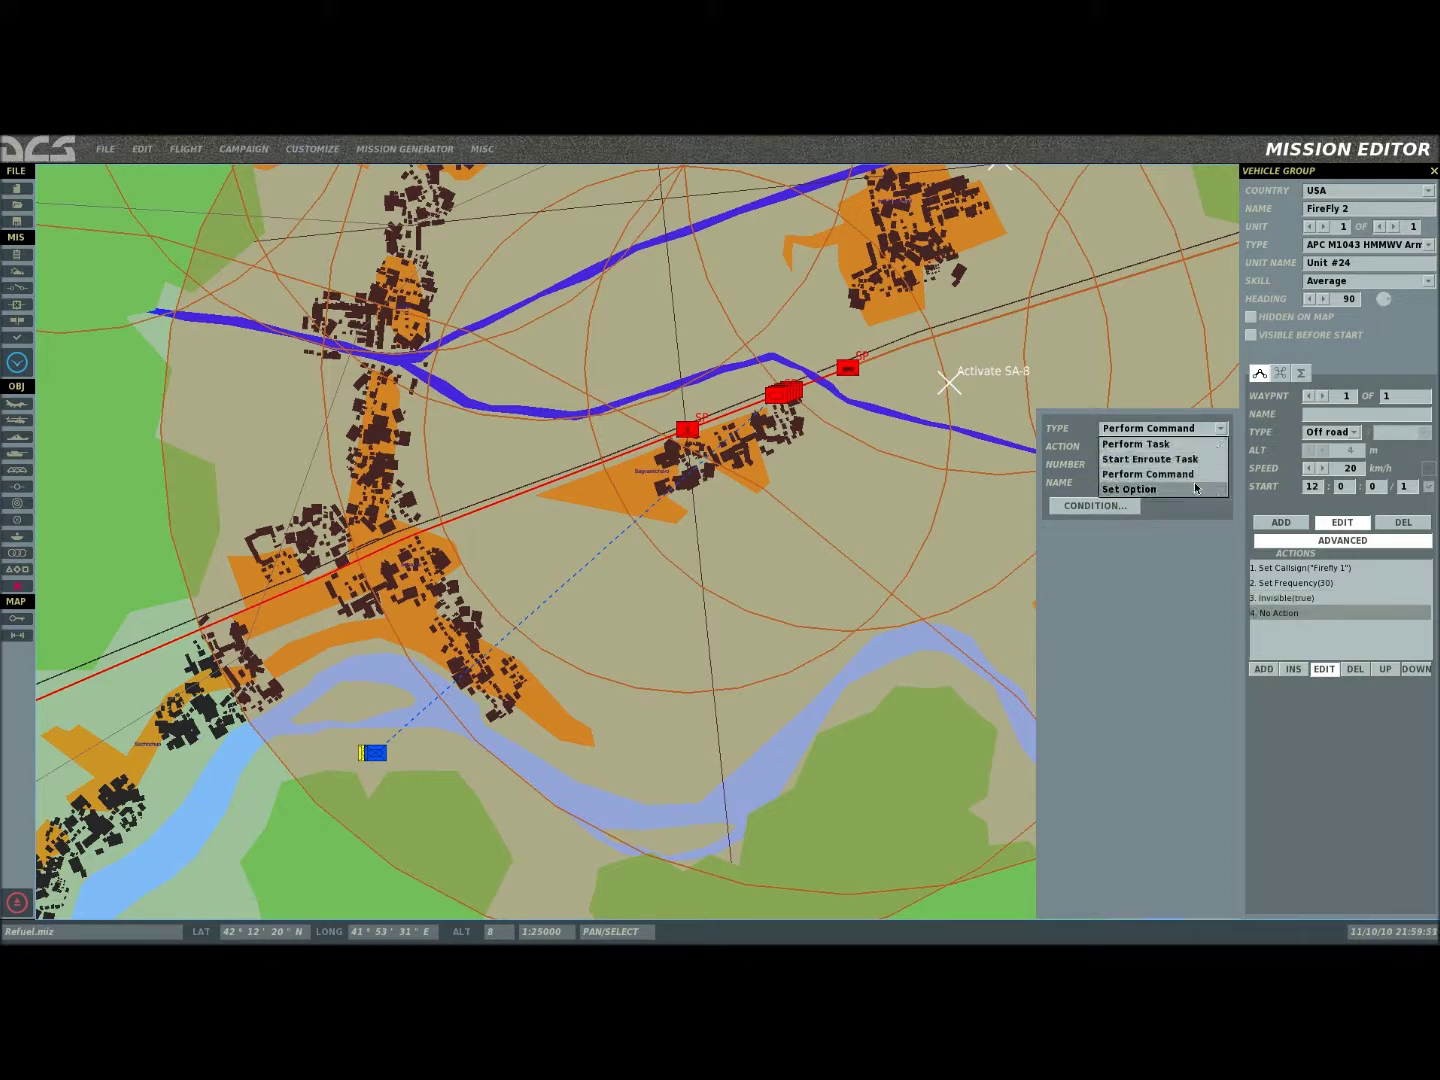
left_click(1193, 475)
left_click(1220, 446)
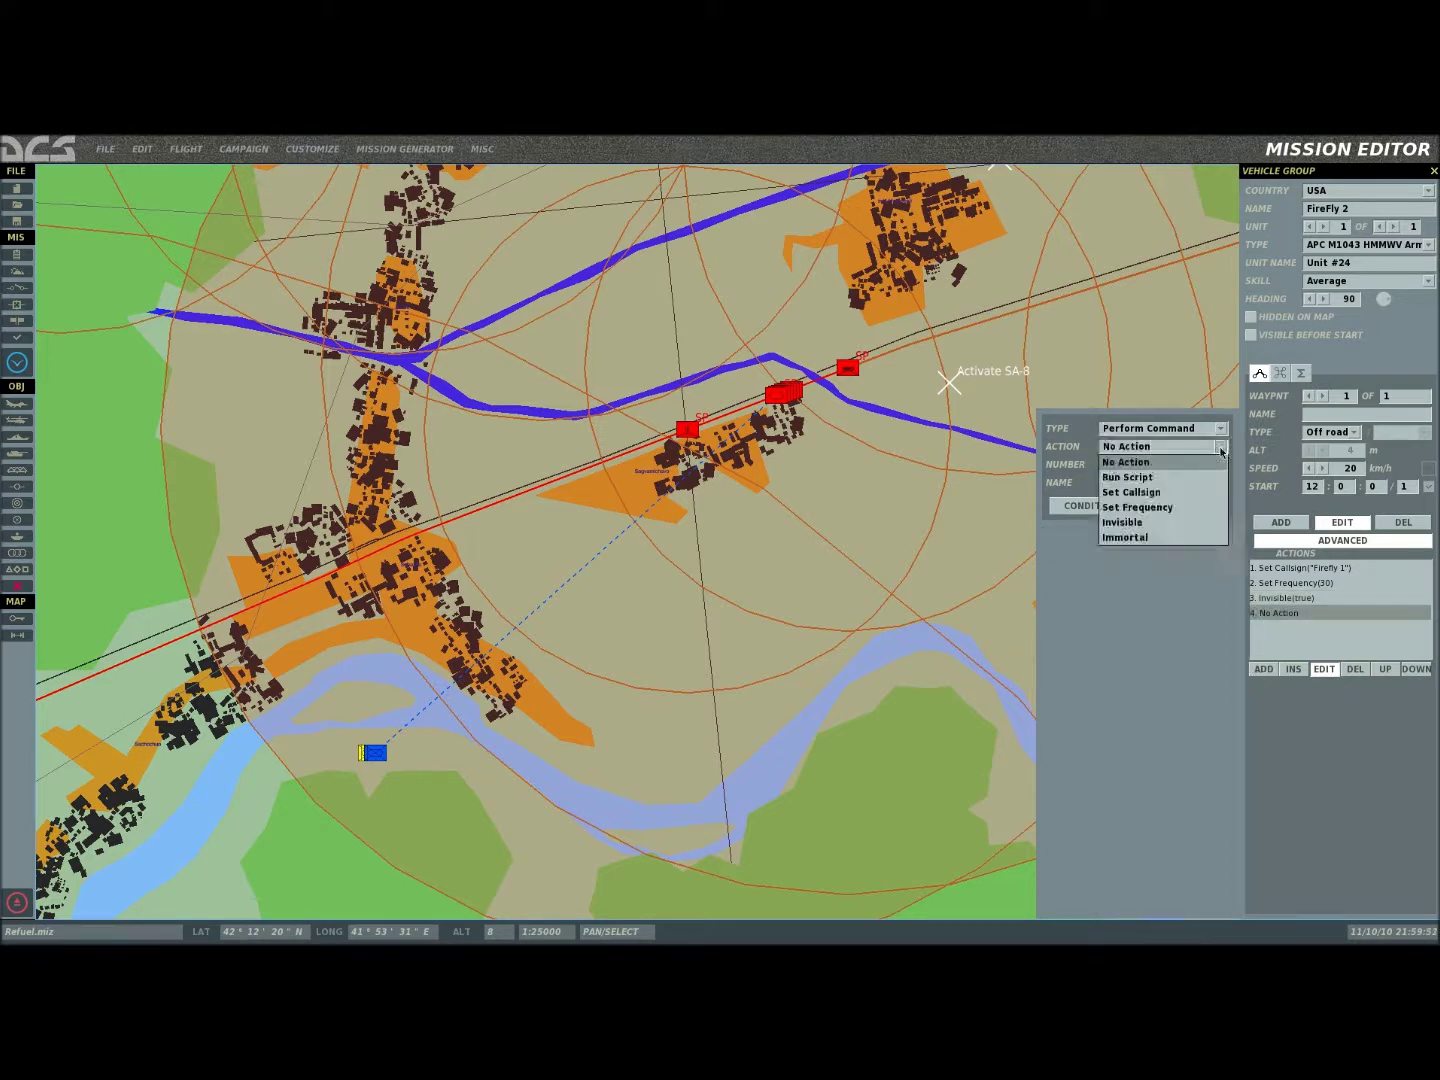
left_click(1159, 531)
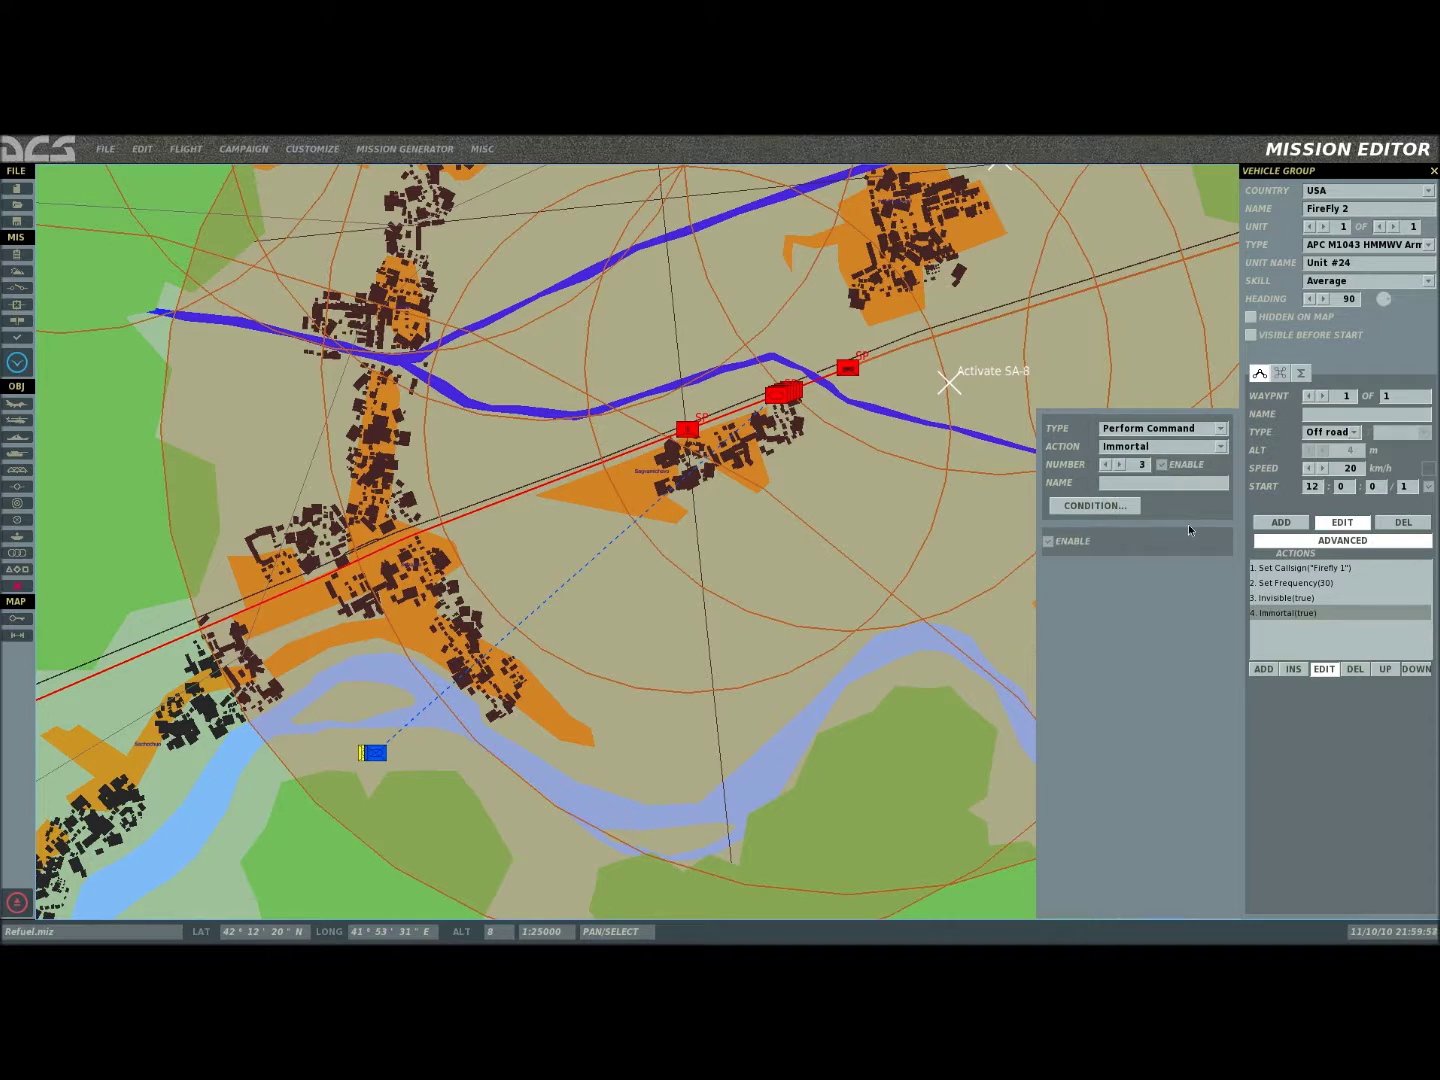
left_click(1262, 669)
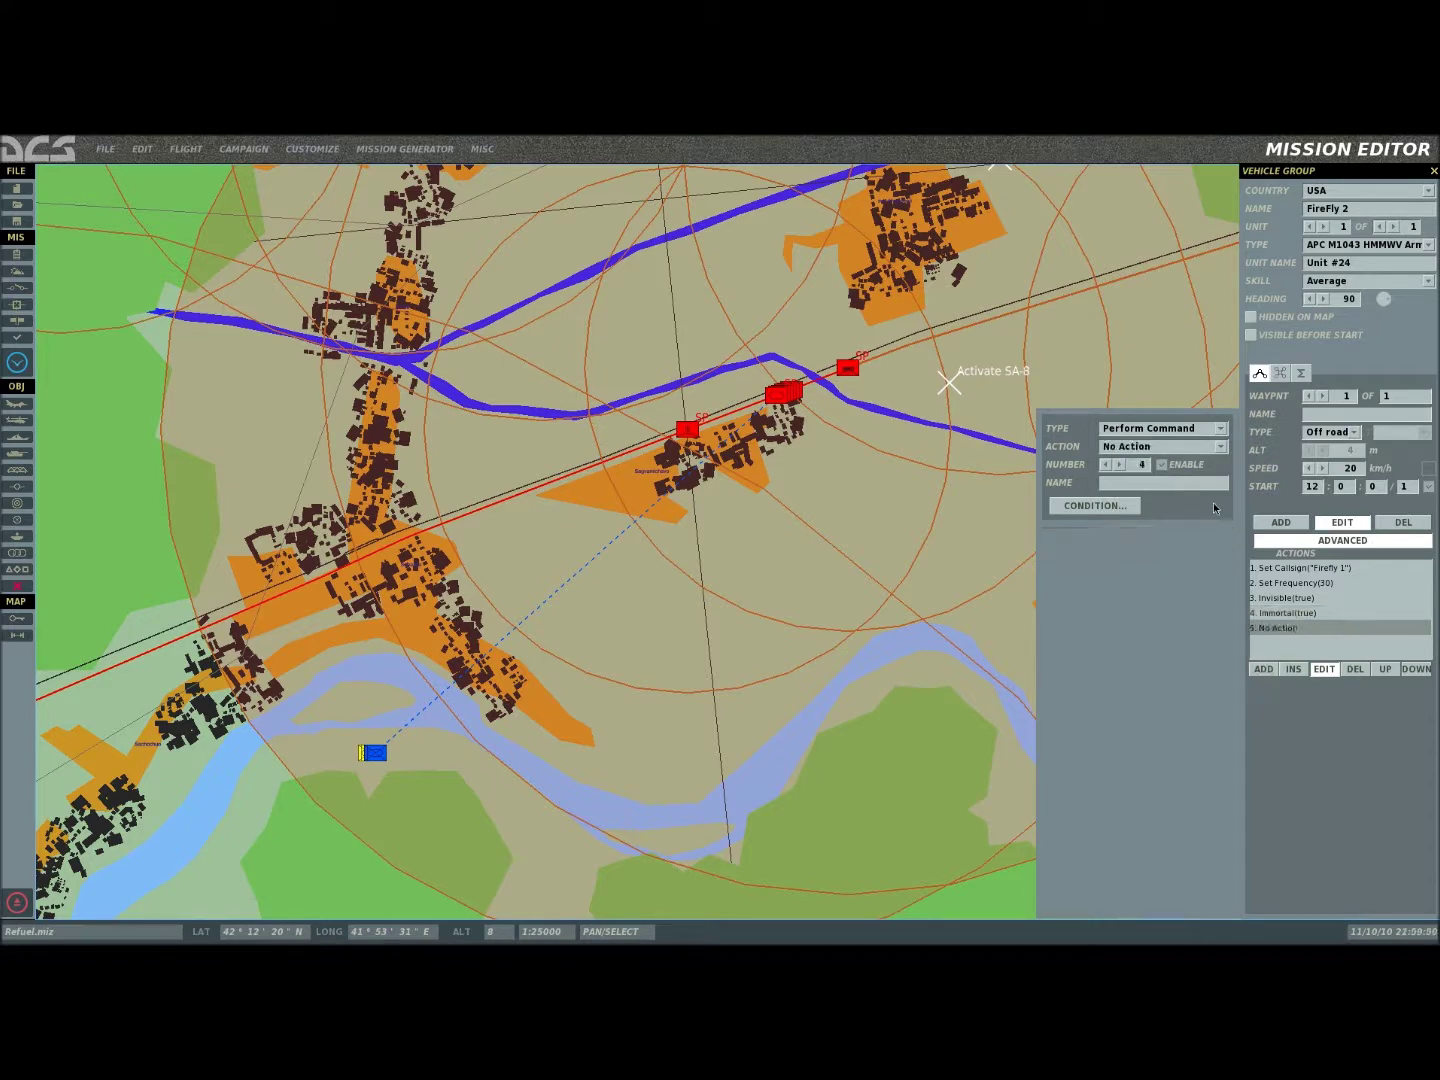
Step: Make the fifth action a Perform Task 'FAC - Attack Group' targeting Attack Force 1
left_click(1220, 430)
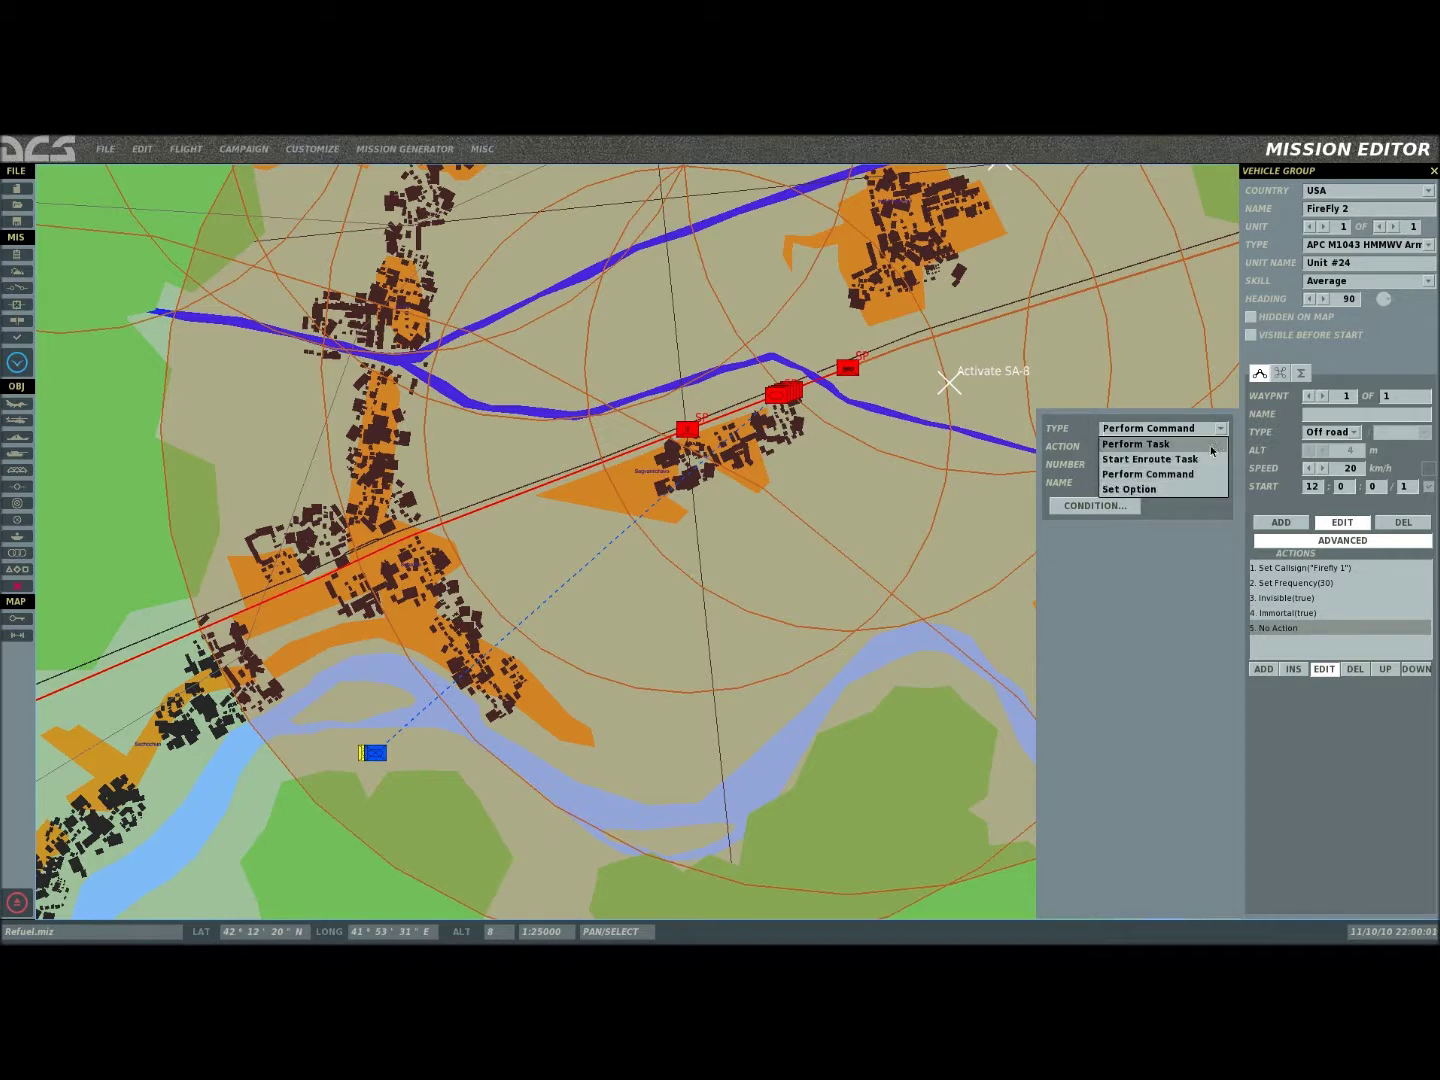
left_click(1210, 447)
left_click(1212, 448)
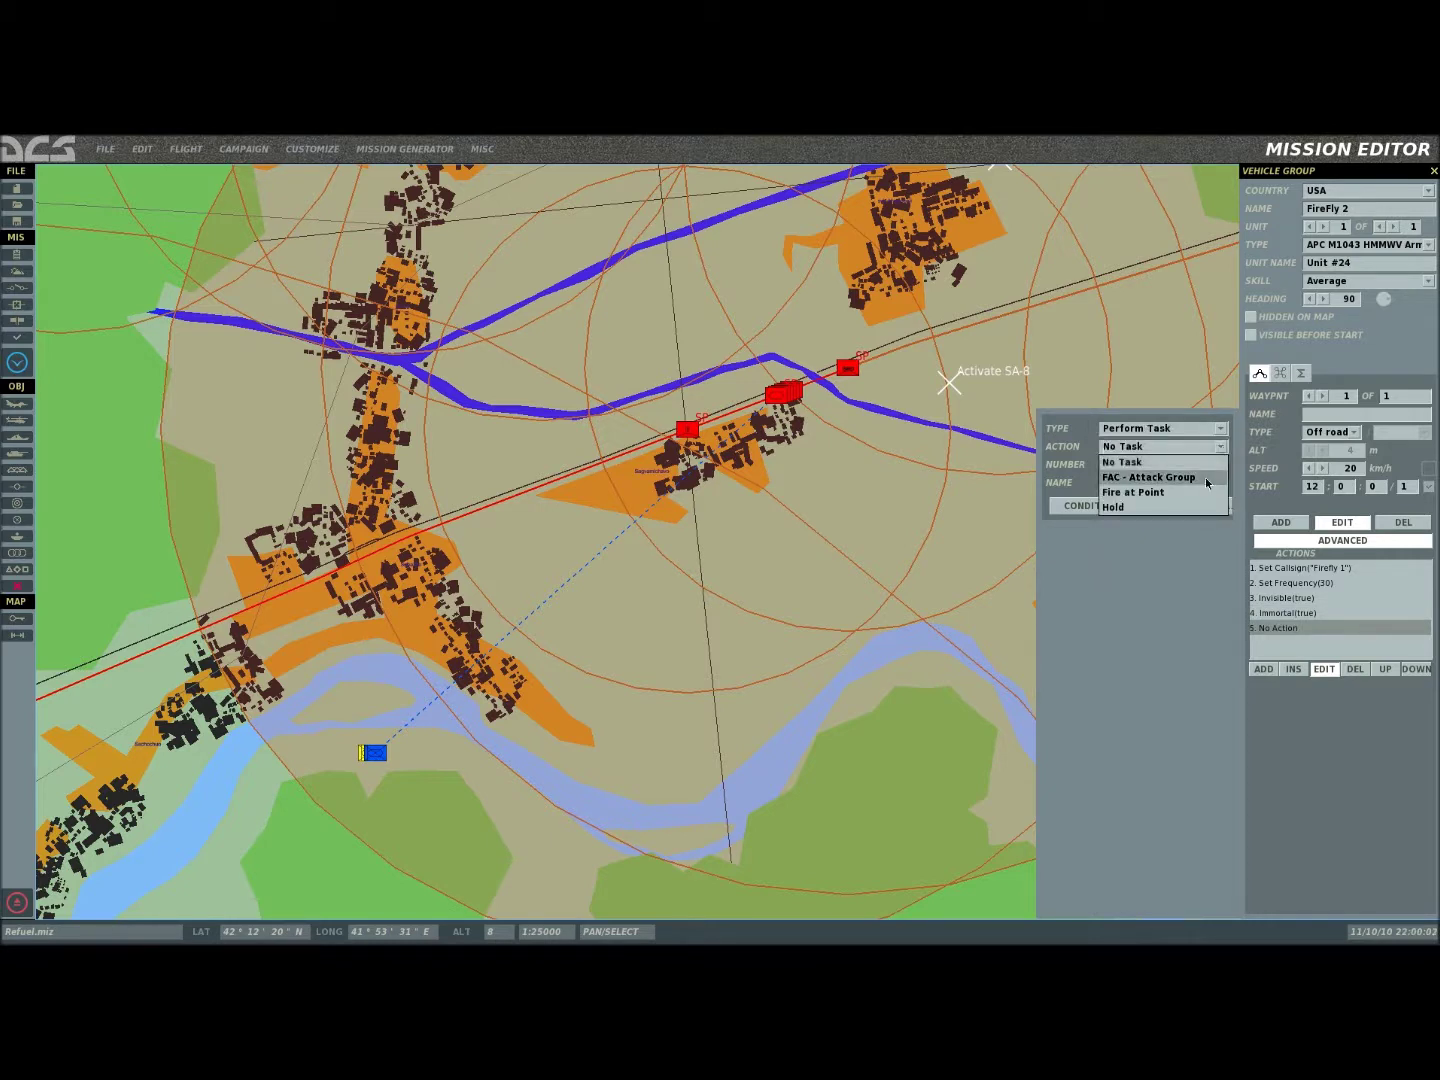
left_click(1206, 481)
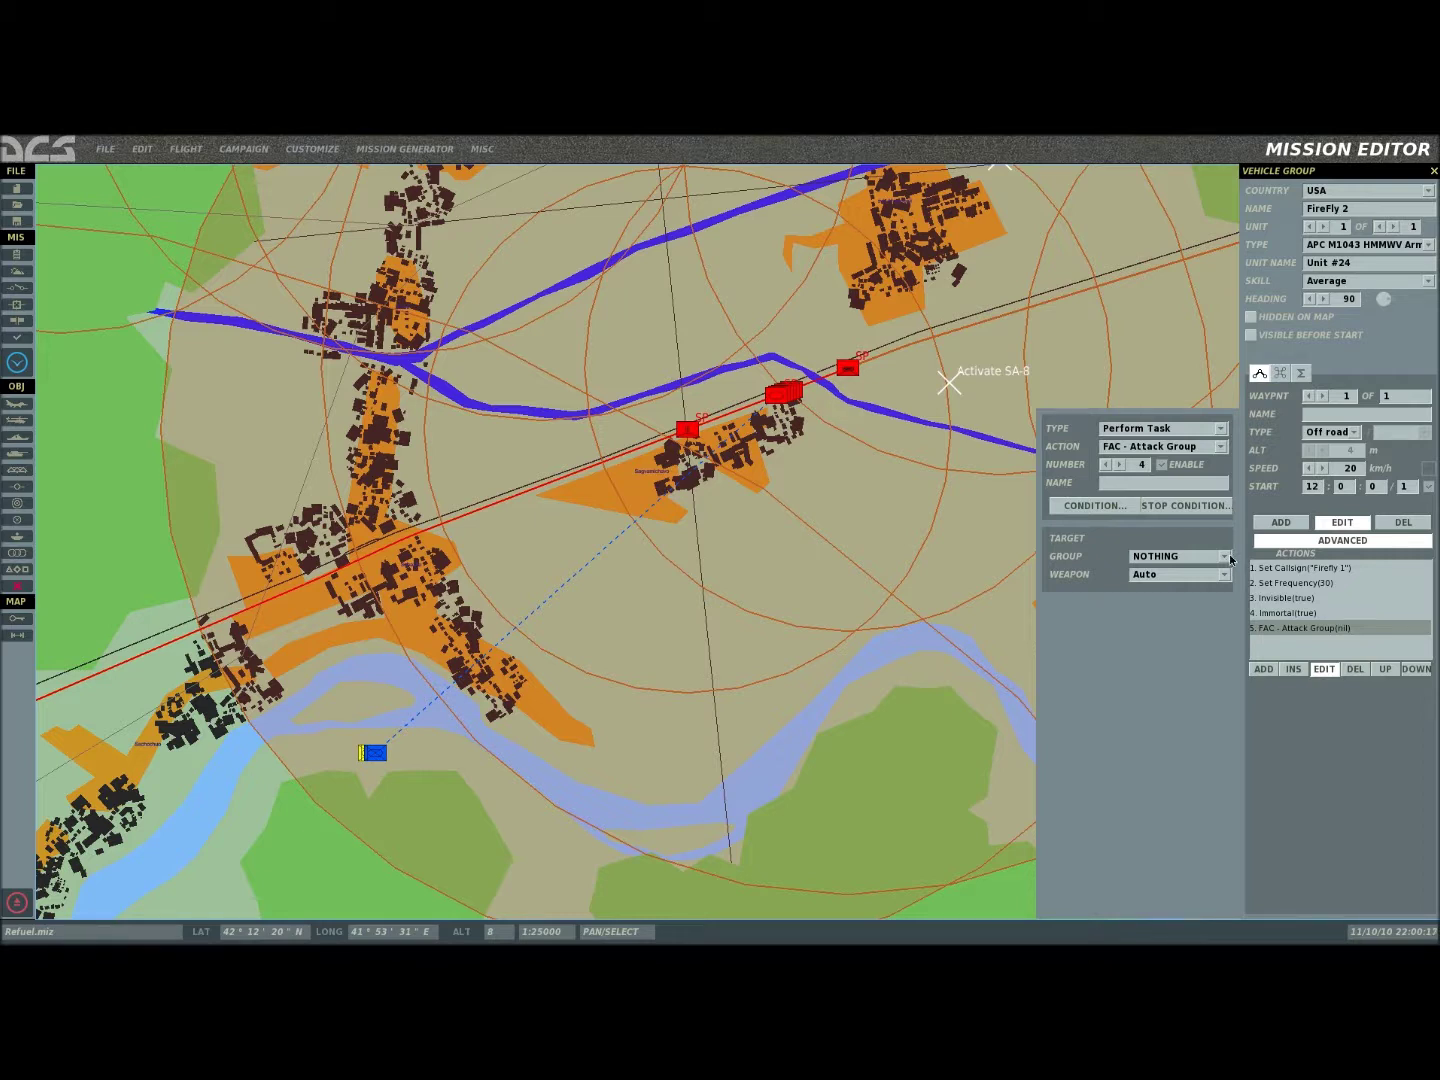
left_click(690, 432)
left_click(1327, 669)
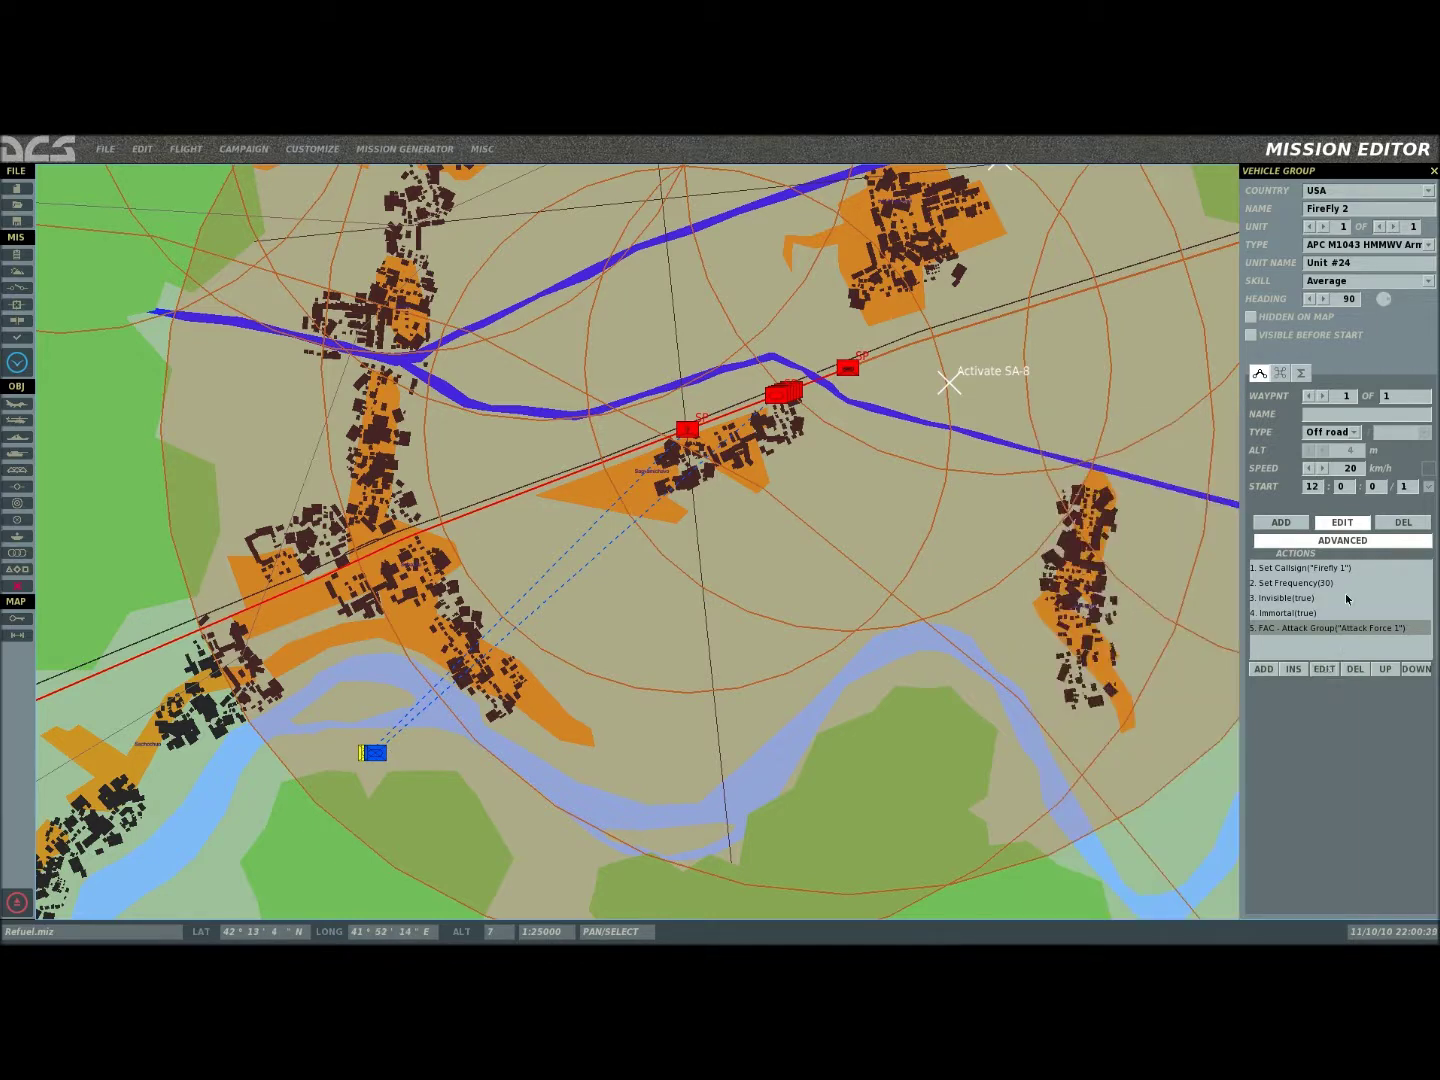
Step: Place a third HMMWV group, FireFly 3, beside the blue unit
left_click(1342, 540)
right_click_drag(556, 769, 670, 694)
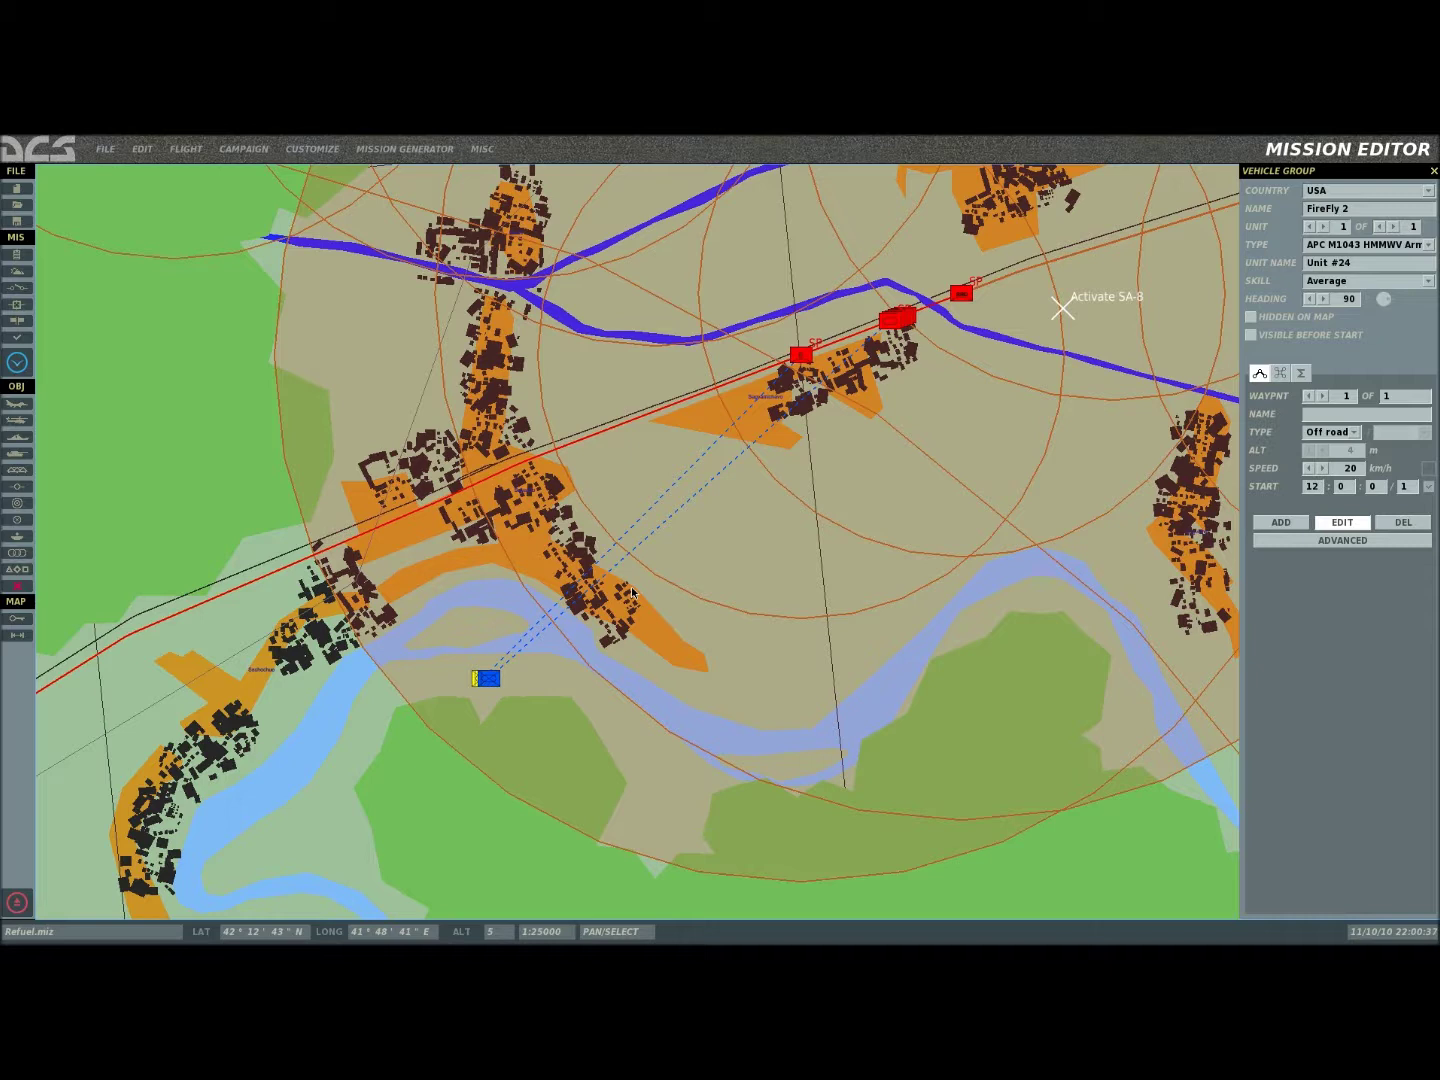
left_click(17, 454)
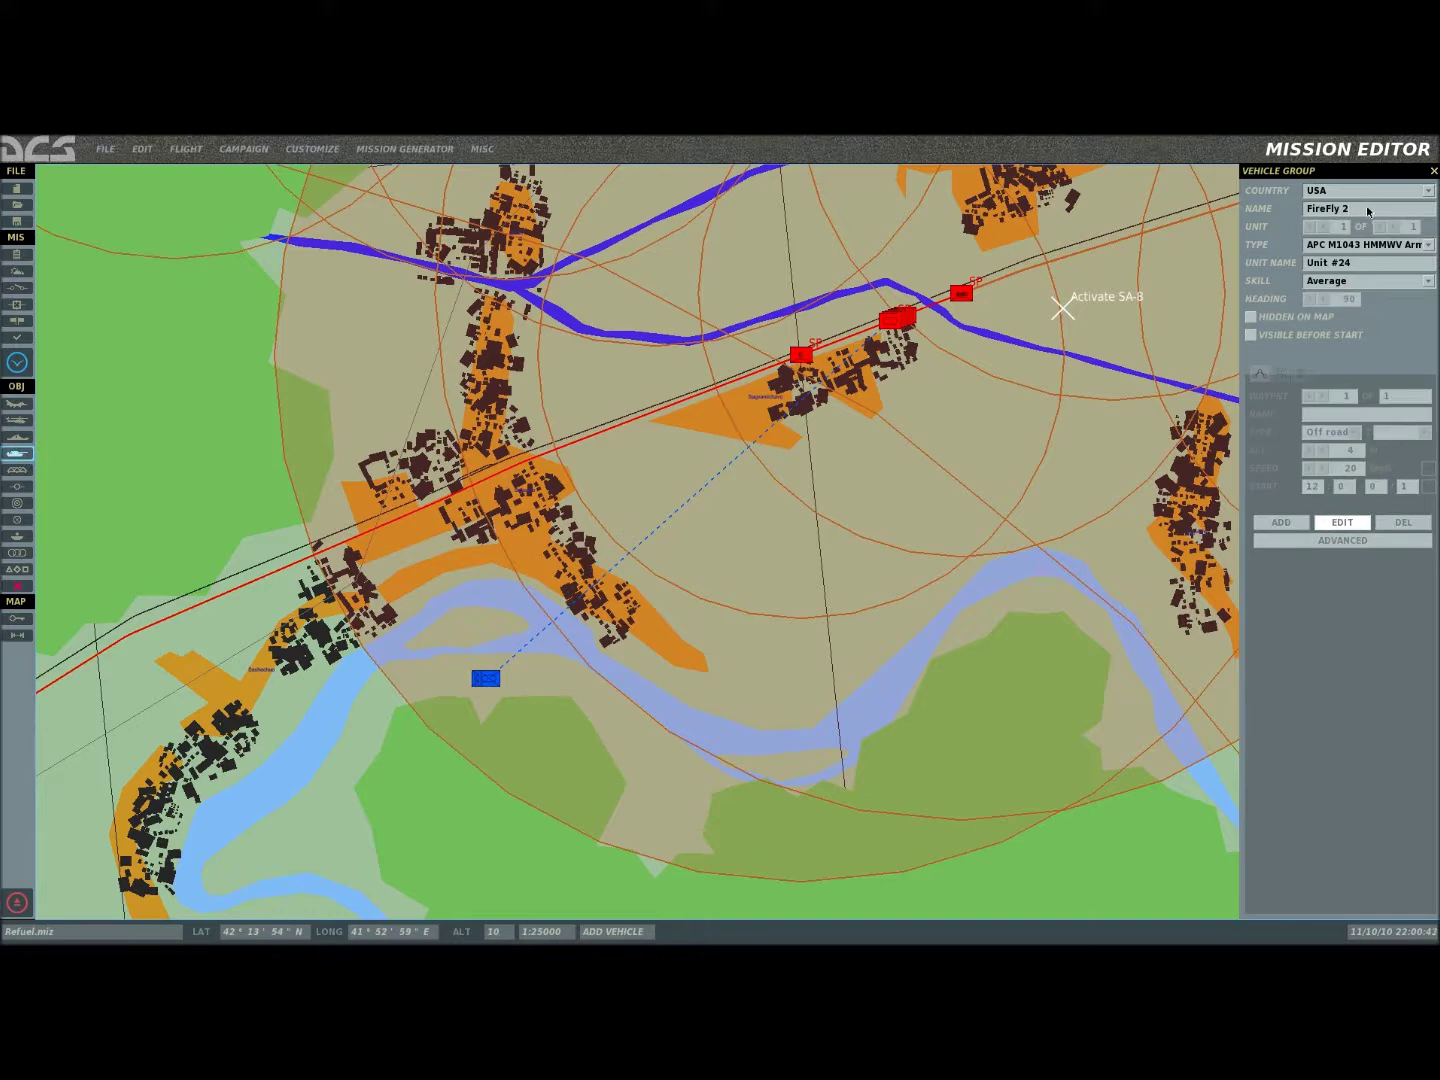
left_click(504, 680)
Step: Set FireFly 3's start time to 12:00:01
scroll(505, 681, "up", 1)
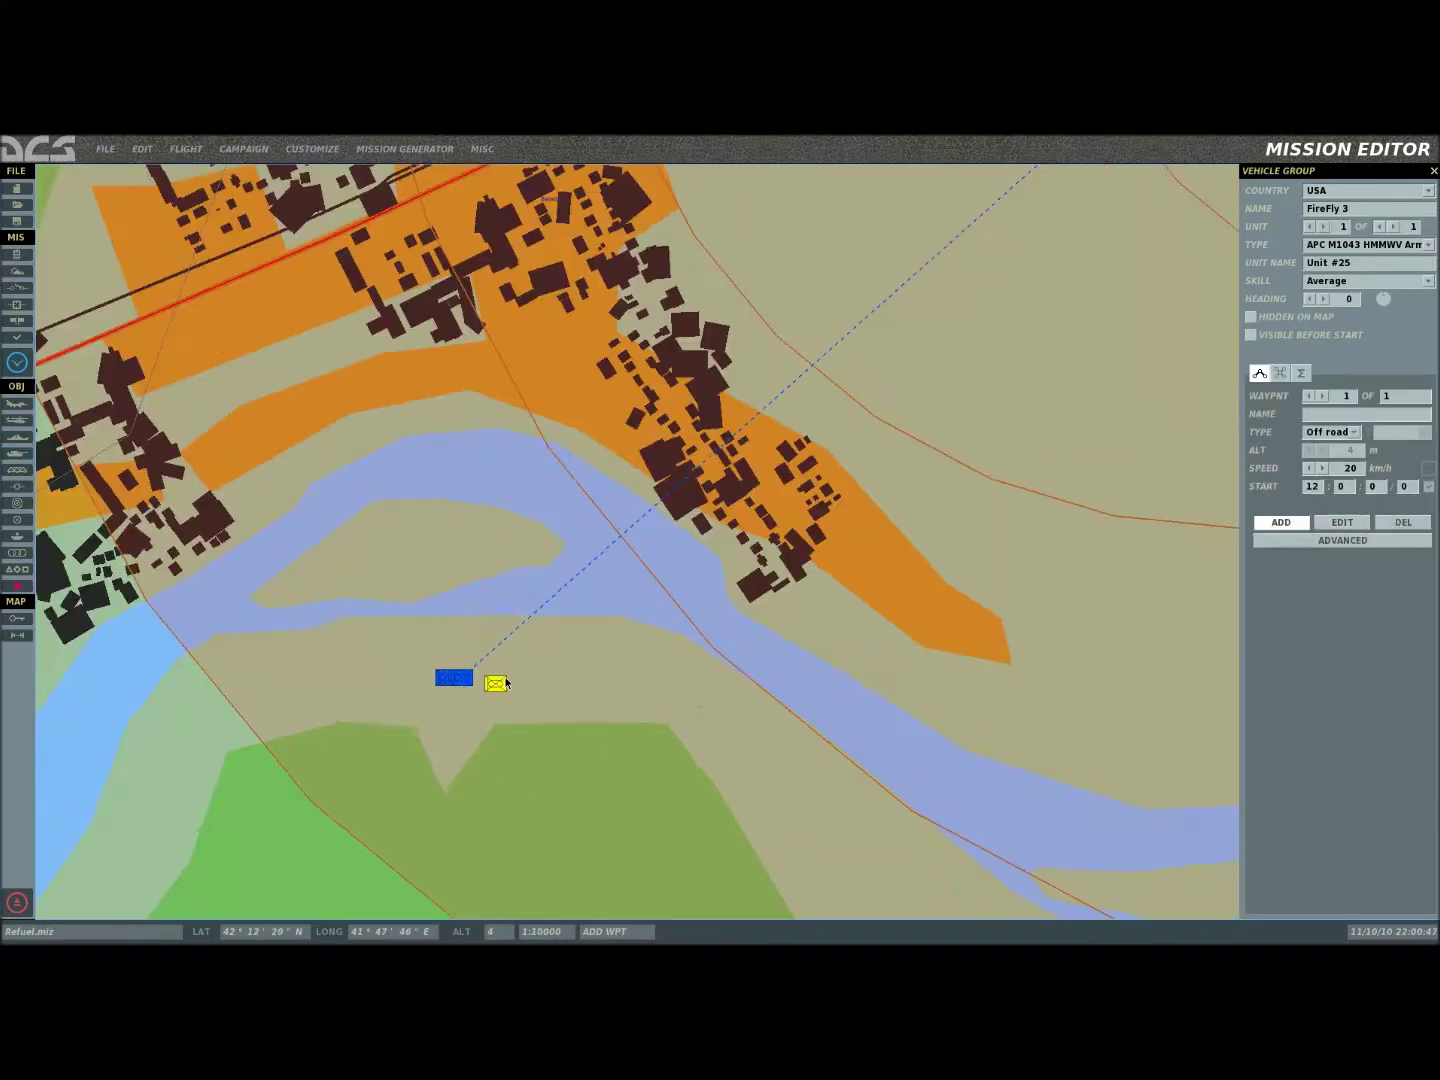
scroll(501, 679, "down", 1)
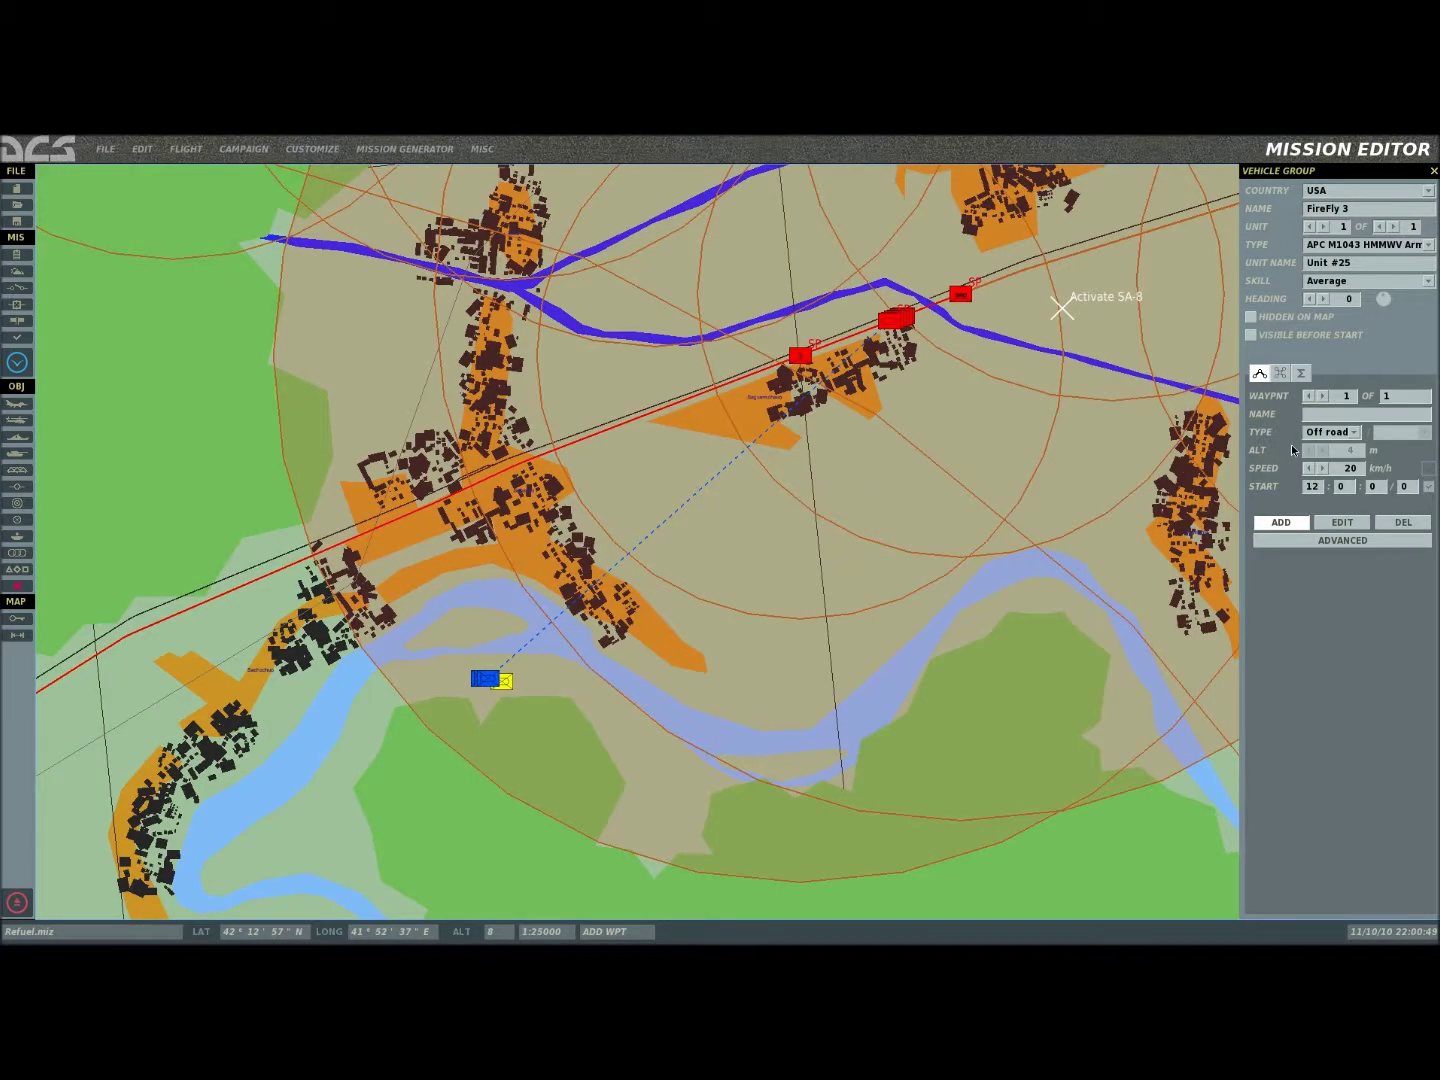
left_click(1402, 488)
type("1")
left_click(1339, 522)
Step: Add a Perform Command action setting FireFly 3's callsign to Firefly
left_click(1342, 540)
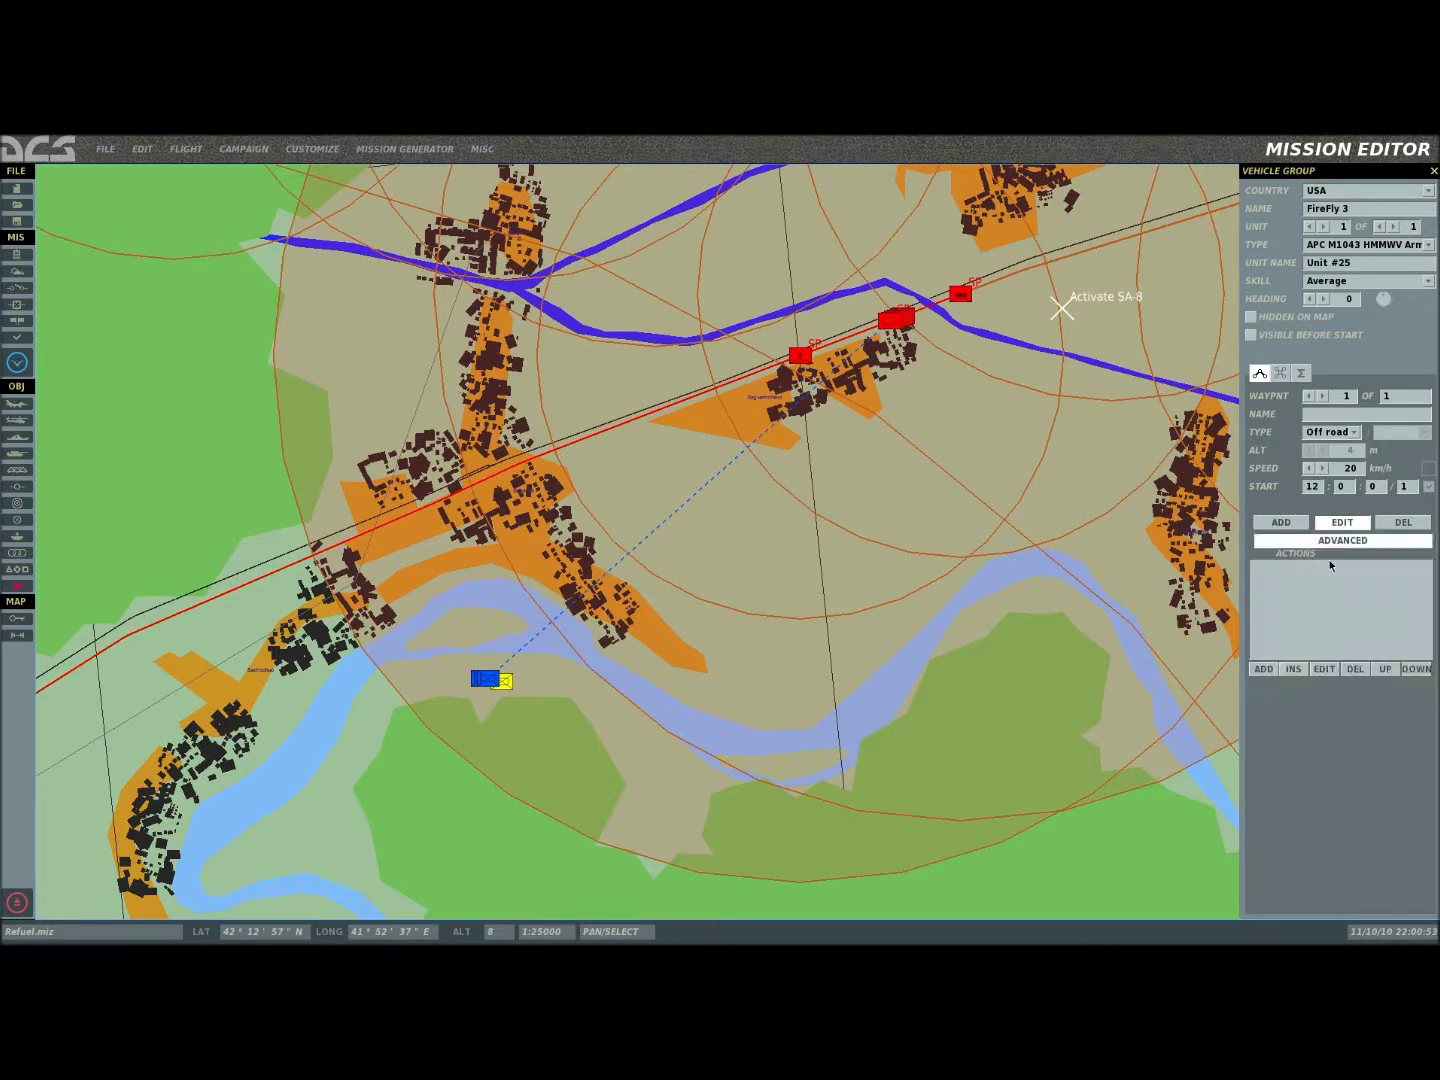
left_click(1265, 669)
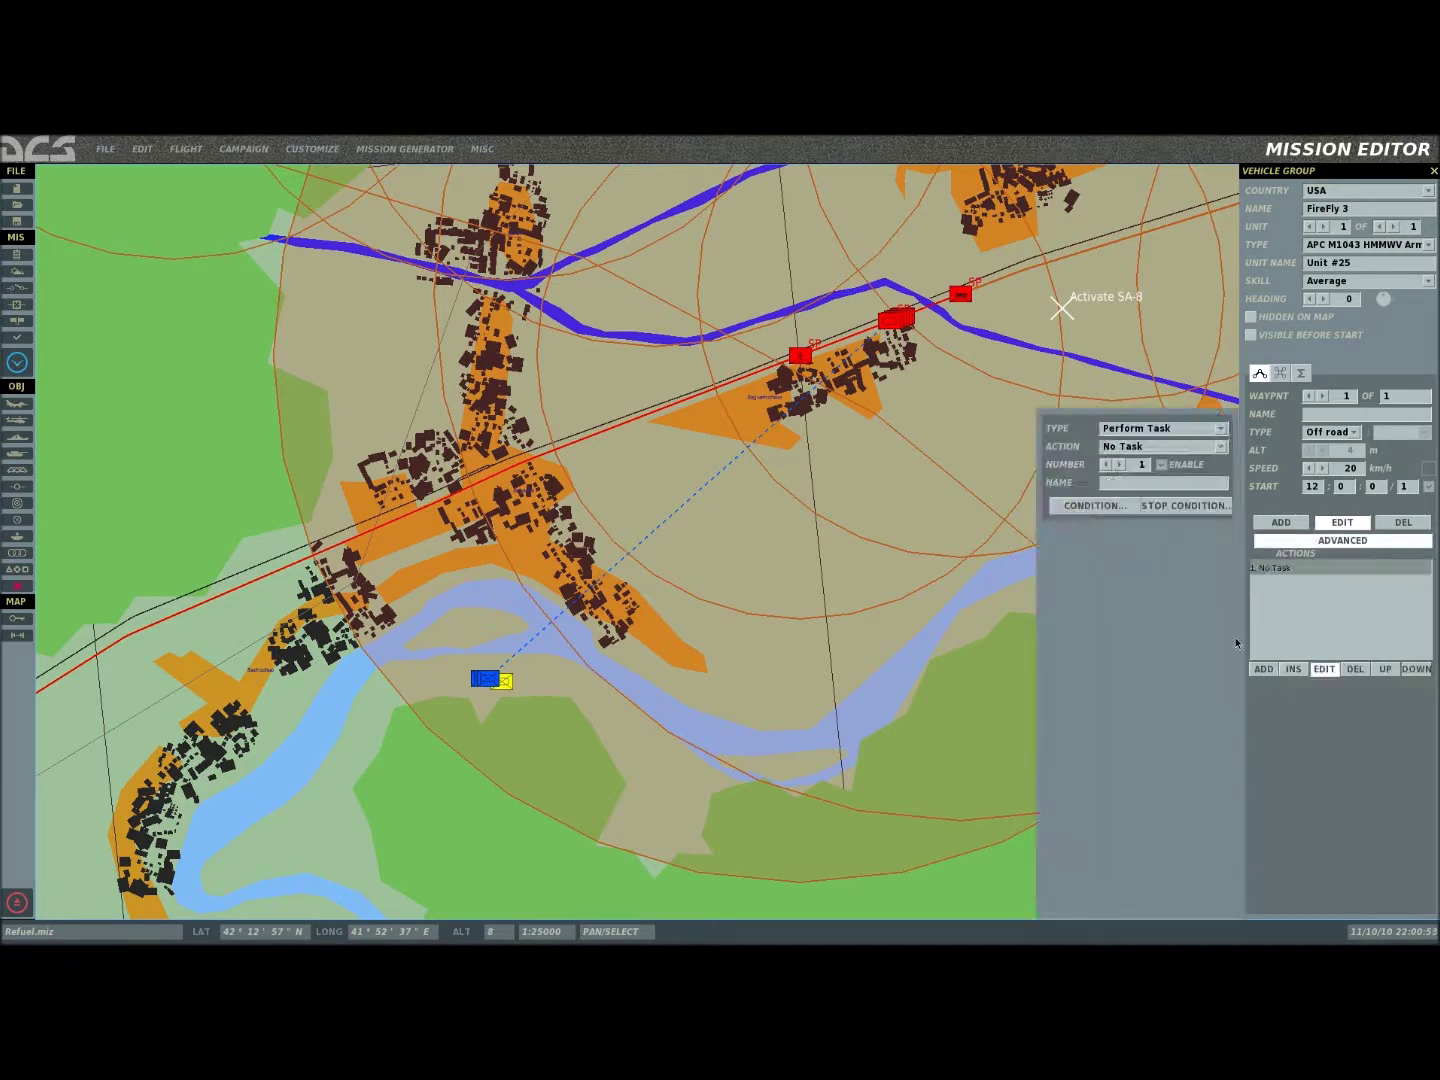
left_click(1201, 429)
left_click(1217, 461)
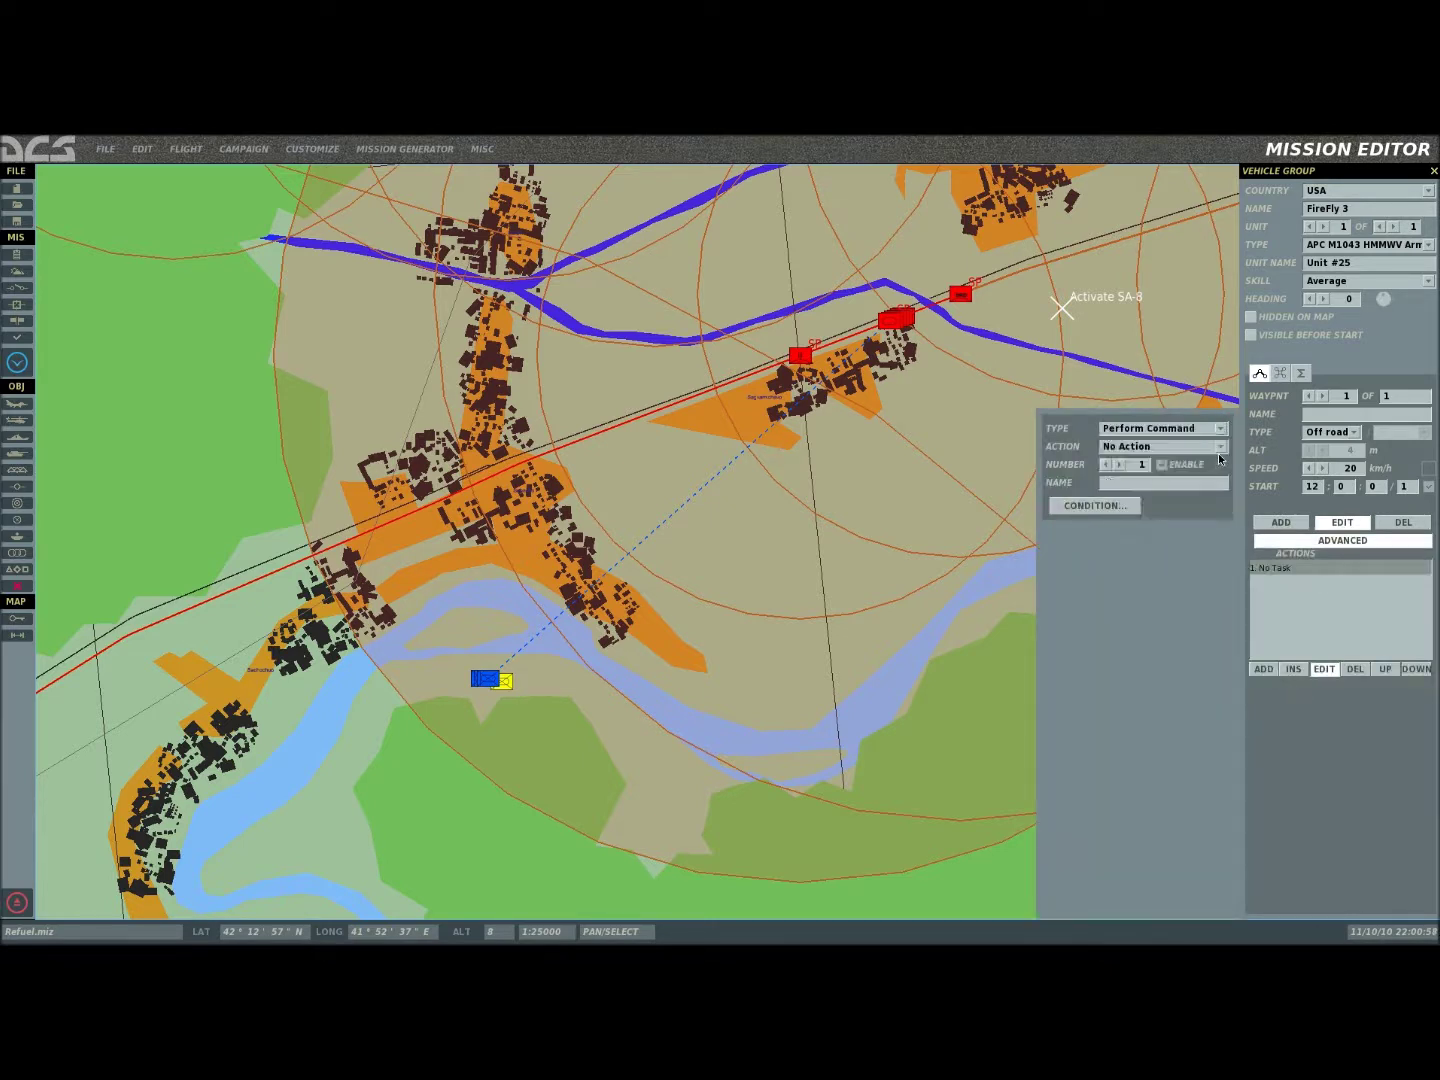
left_click(1218, 447)
left_click(1202, 488)
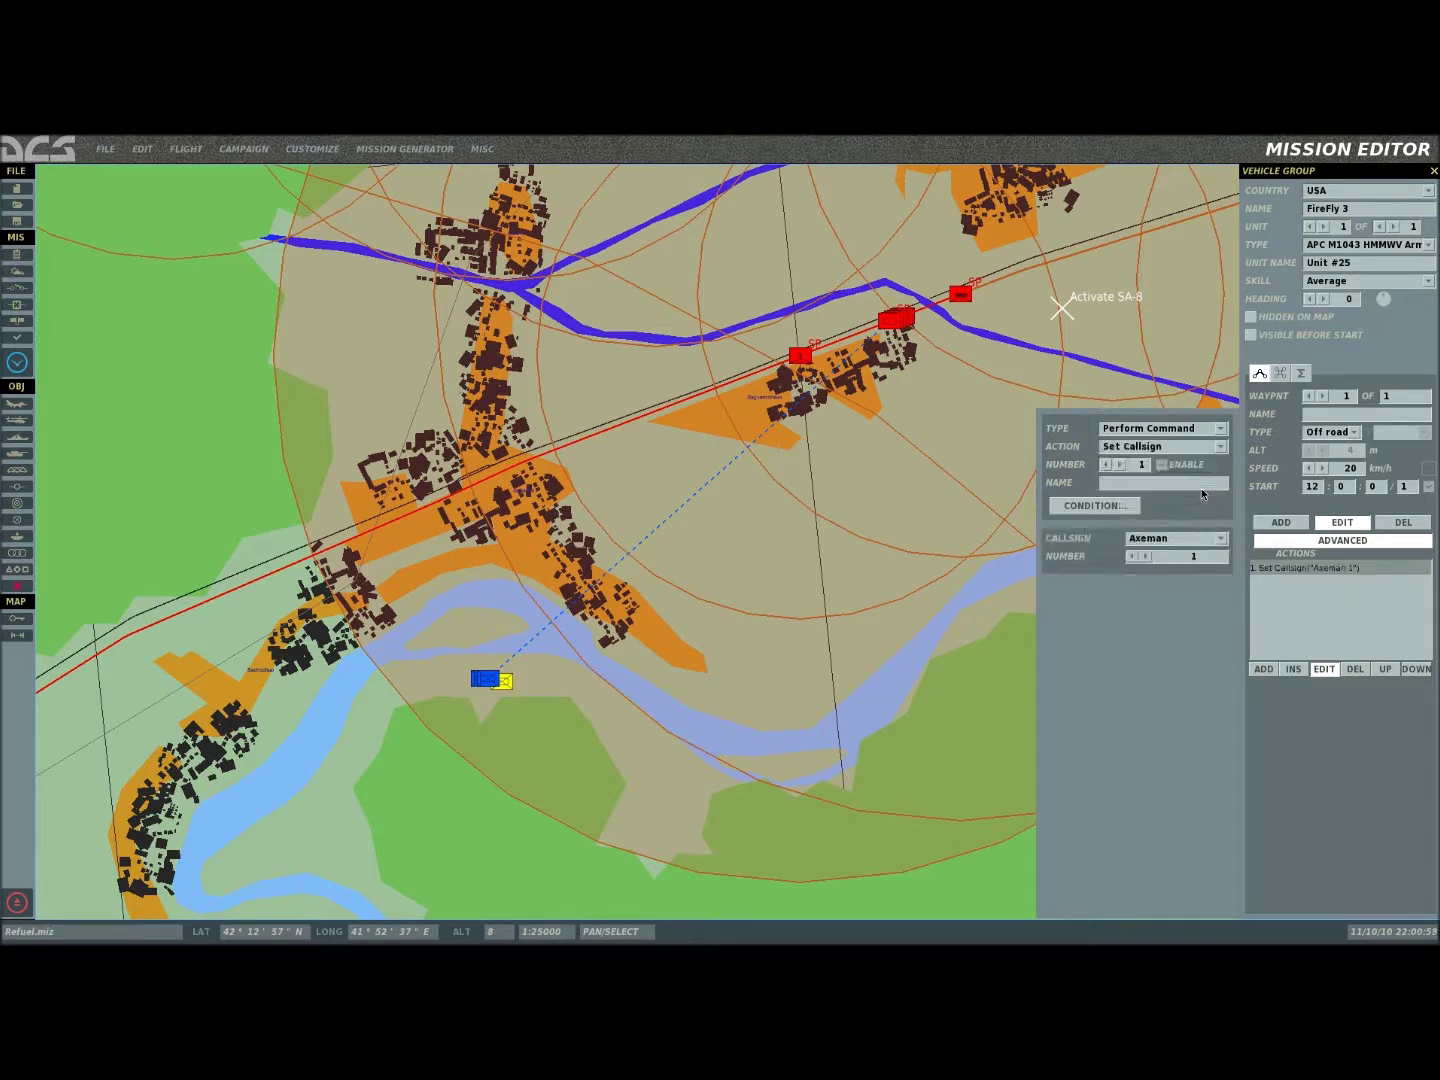
left_click(1220, 538)
left_click(1152, 795)
Step: Add a second command setting the radio frequency to 30 on FM
left_click(1265, 670)
left_click(1219, 447)
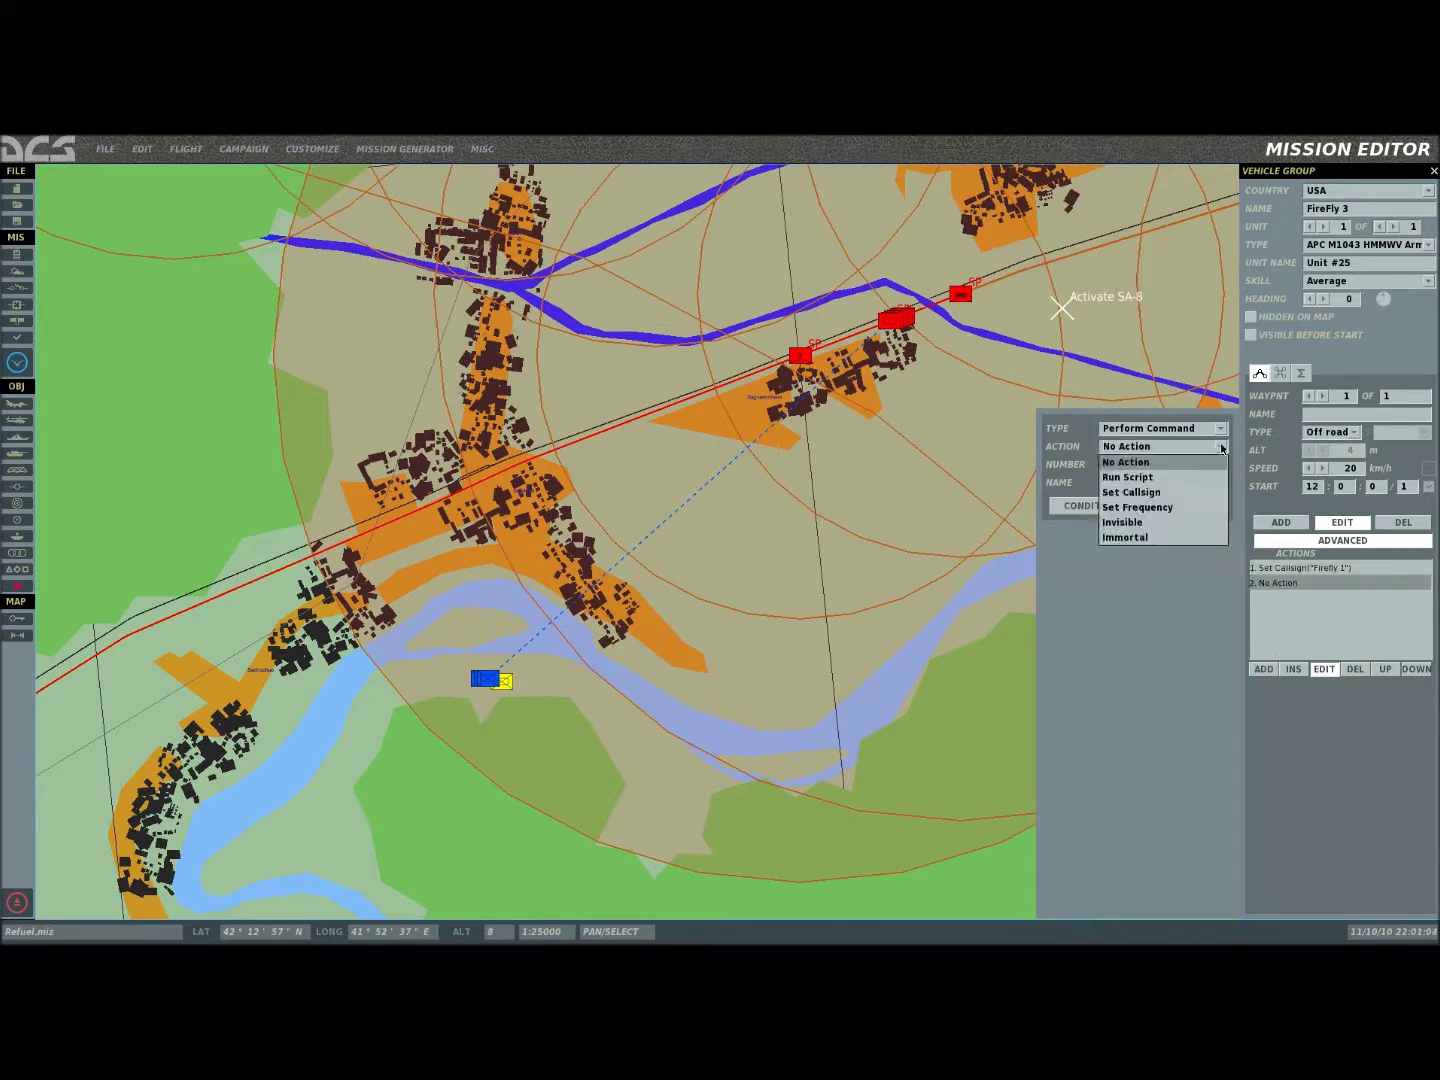
left_click(1201, 507)
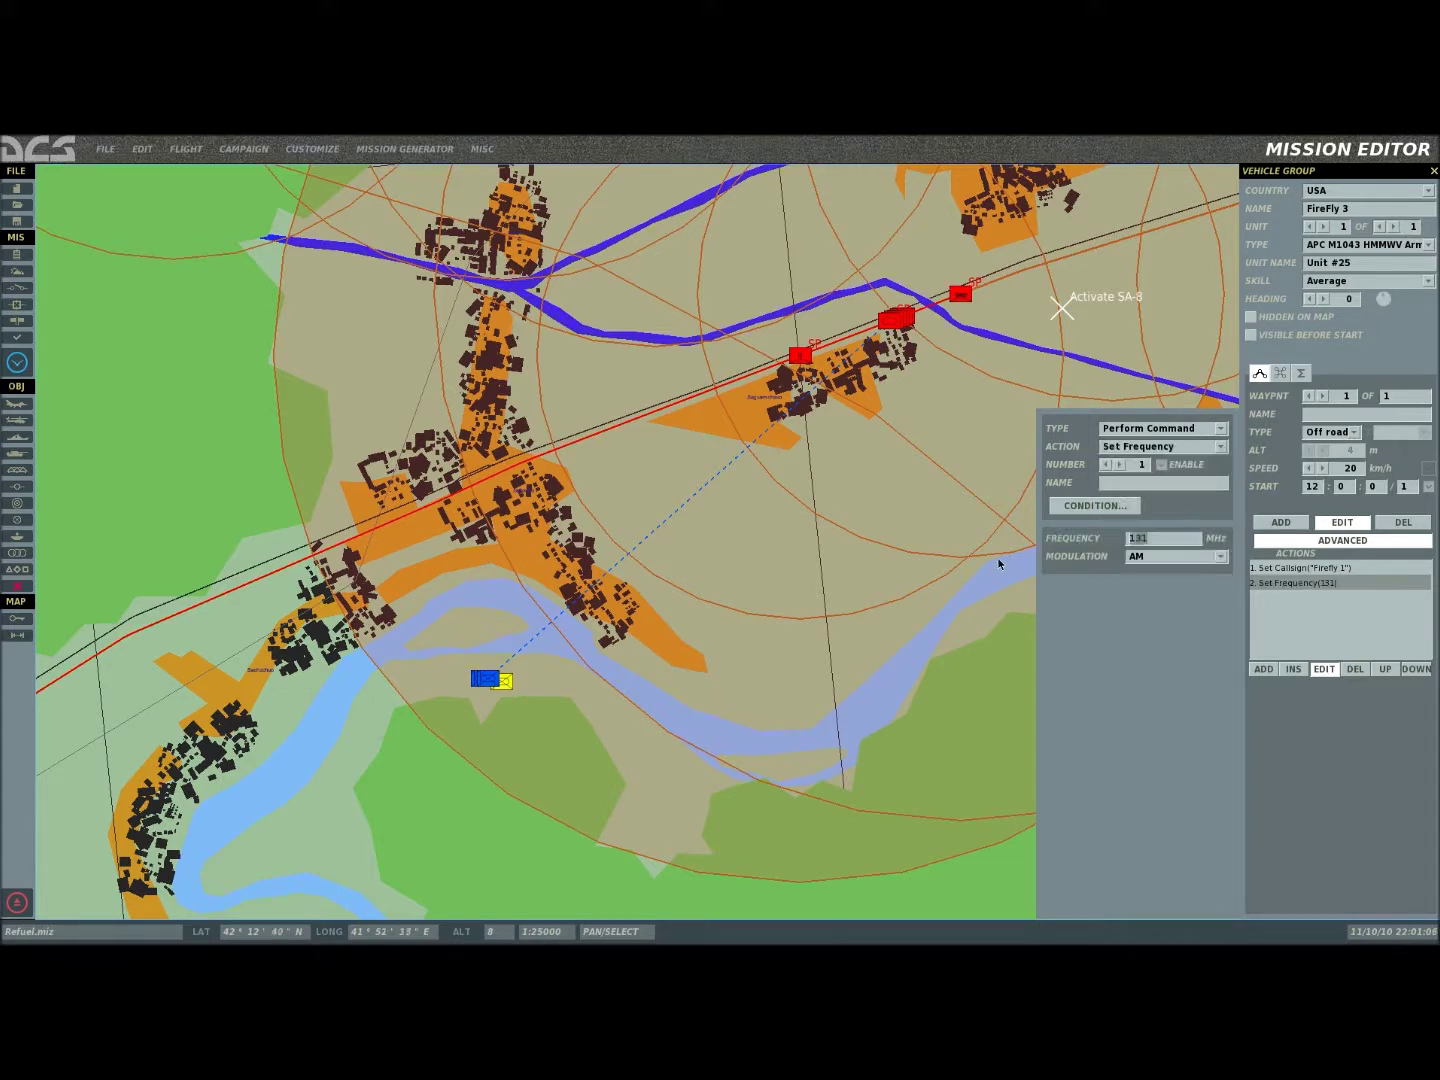
type("30")
left_click(1193, 556)
left_click(1192, 591)
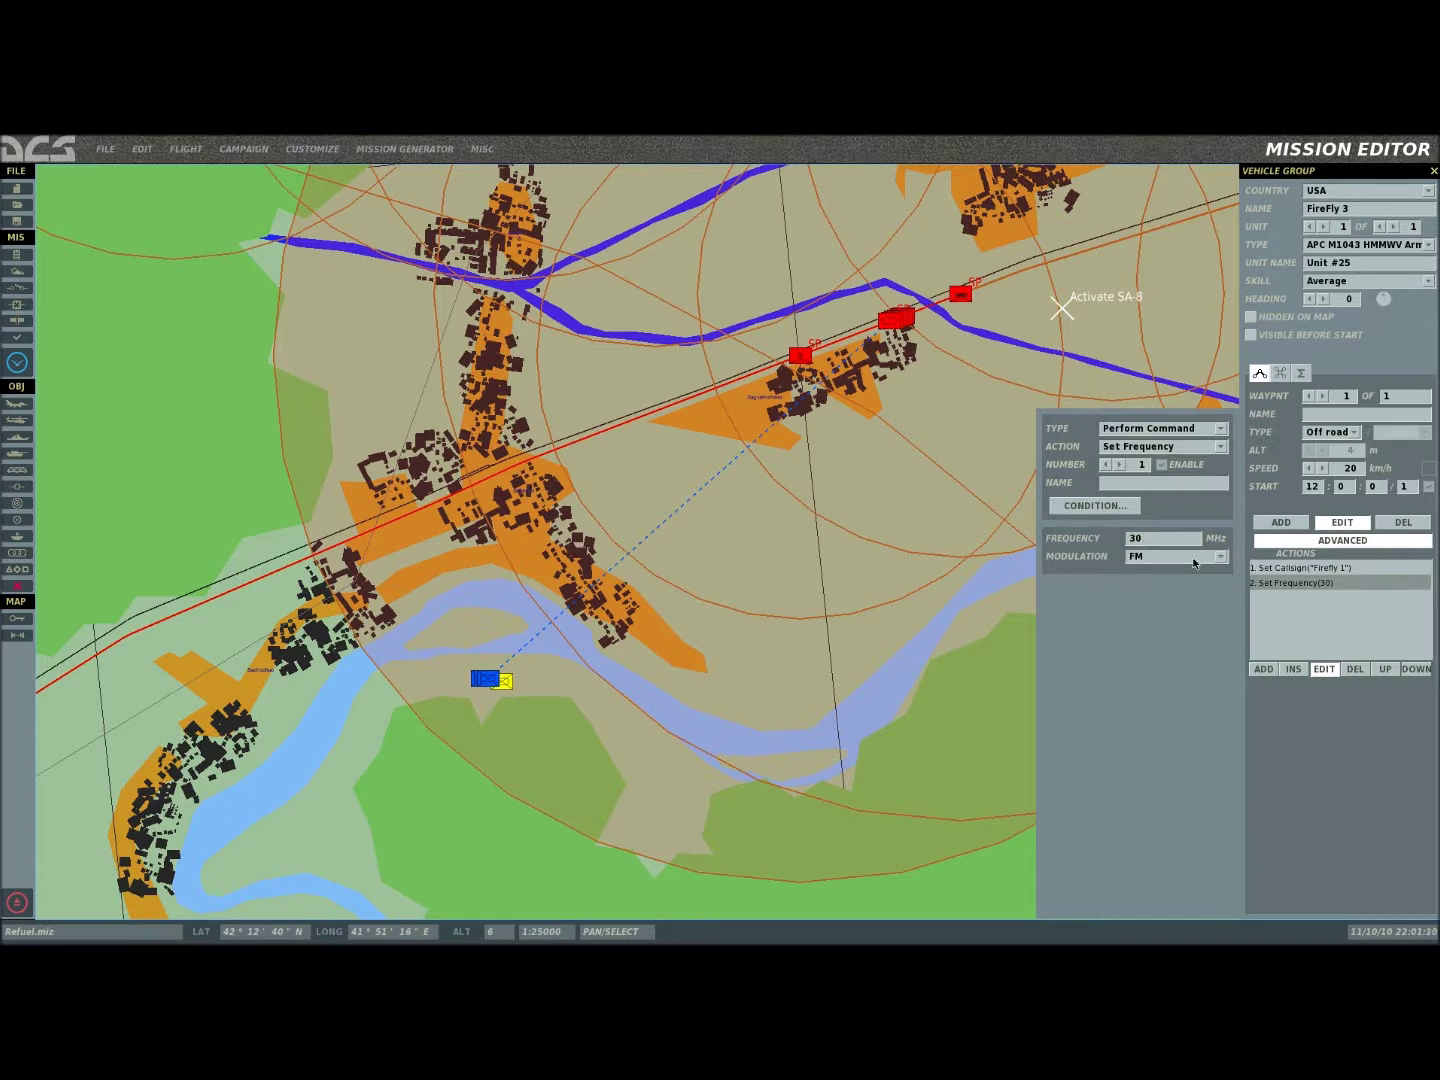
Step: Add Invisible and Immortal commands to FireFly 3's waypoint
left_click(1264, 670)
left_click(1220, 429)
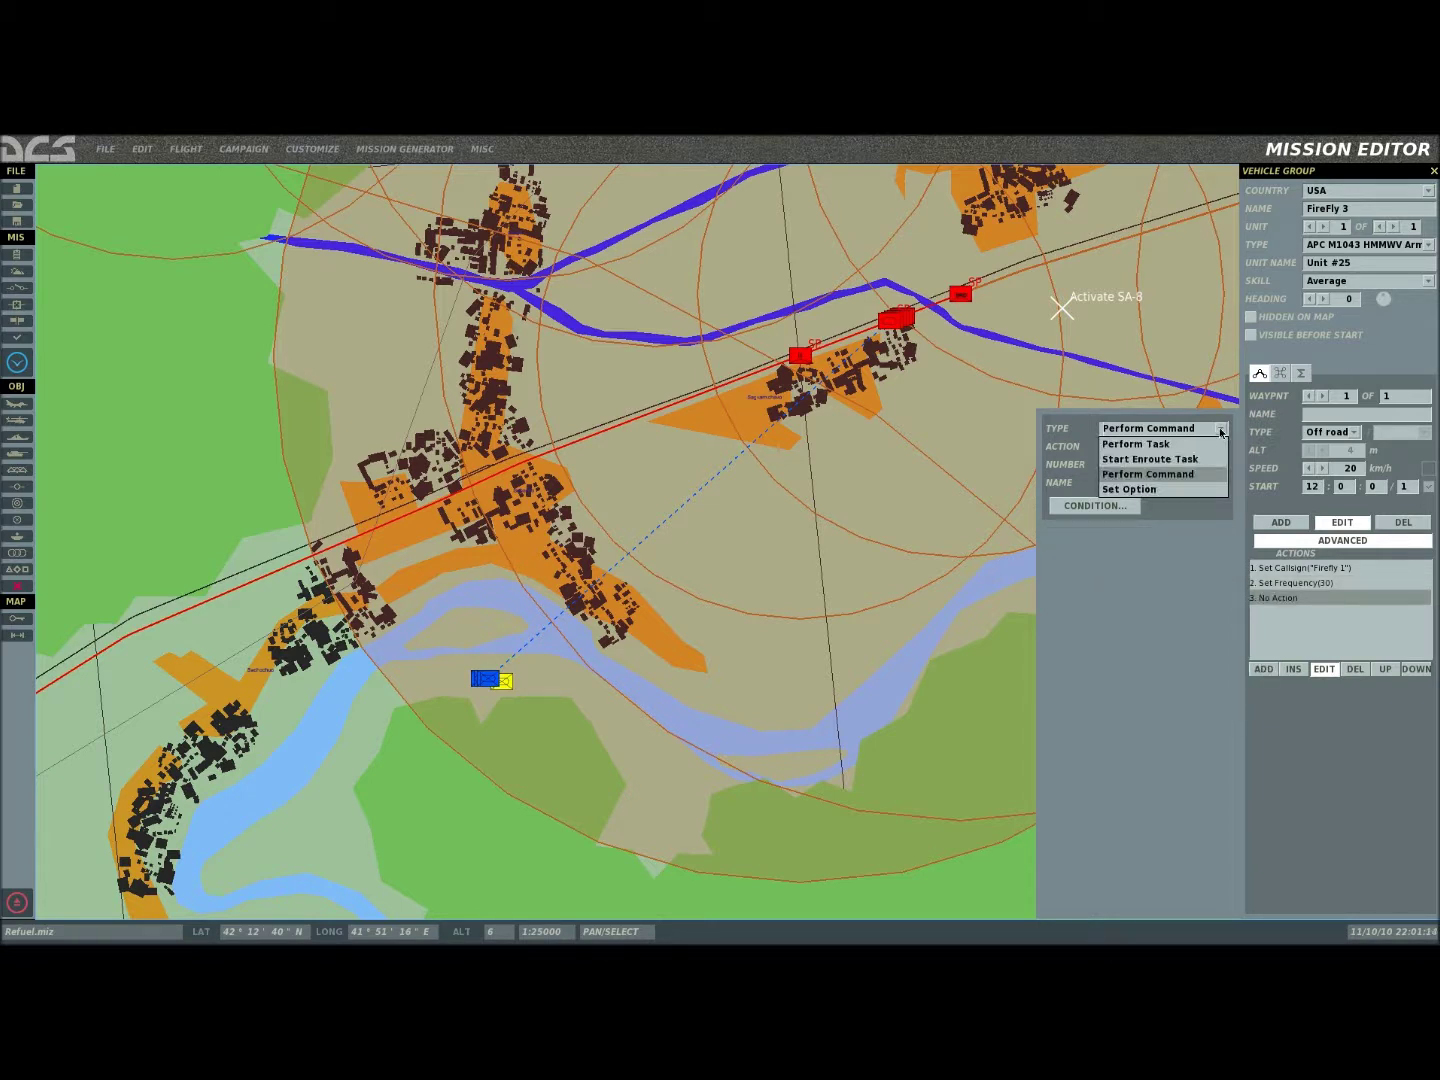
left_click(1160, 474)
left_click(1220, 445)
left_click(1181, 524)
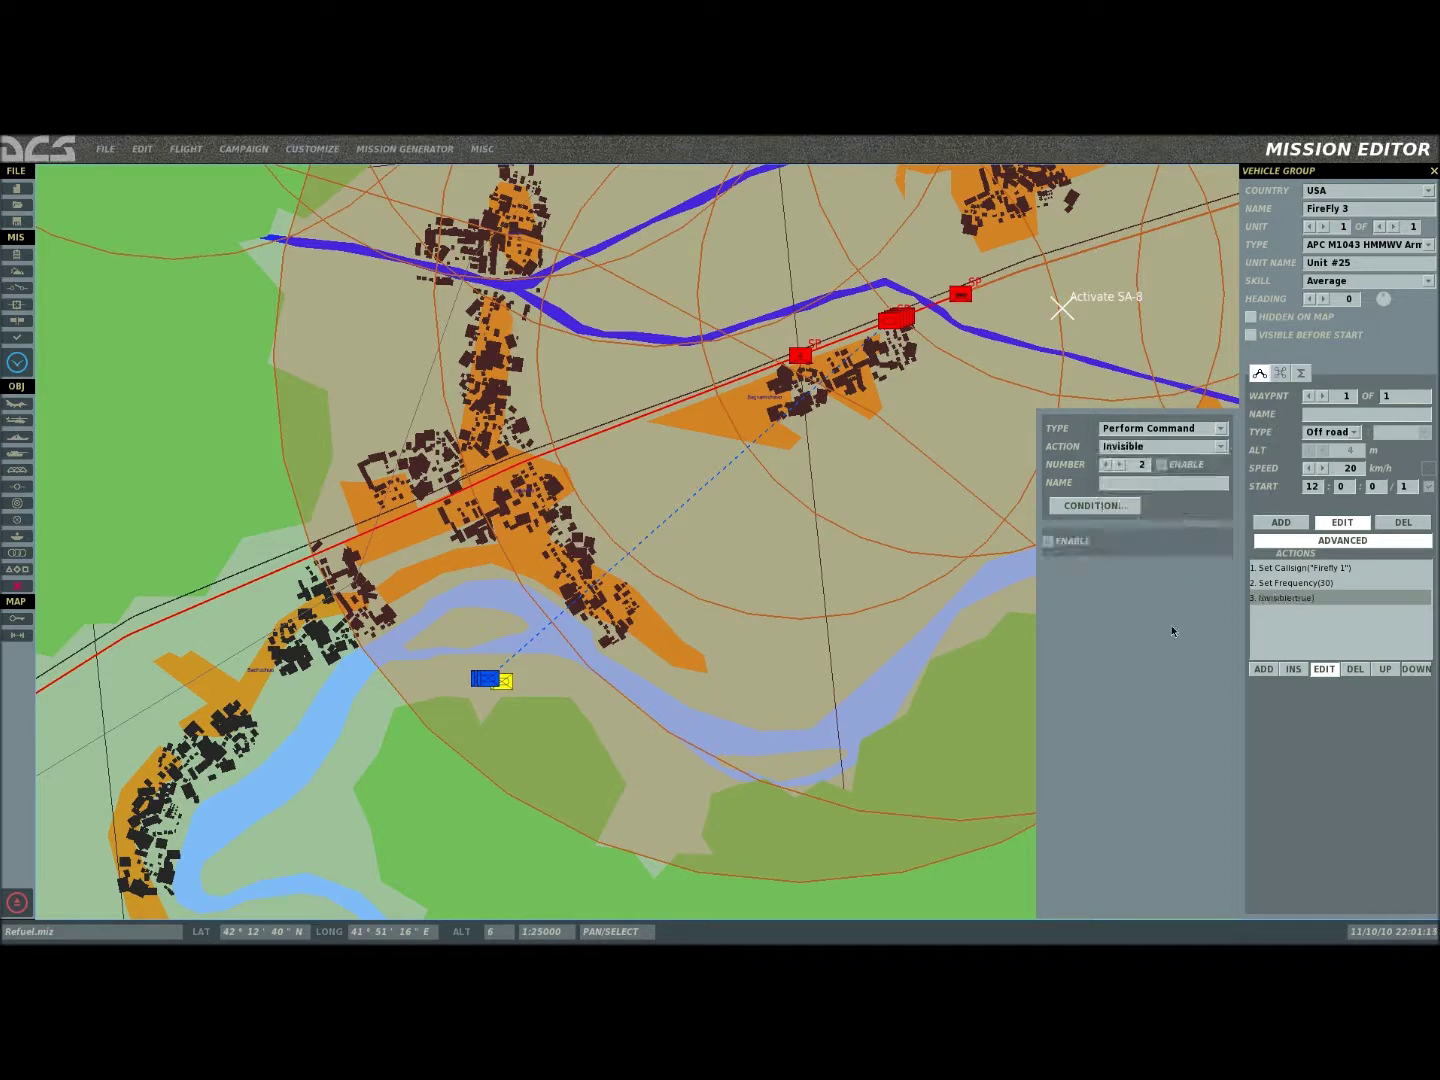
left_click(1264, 670)
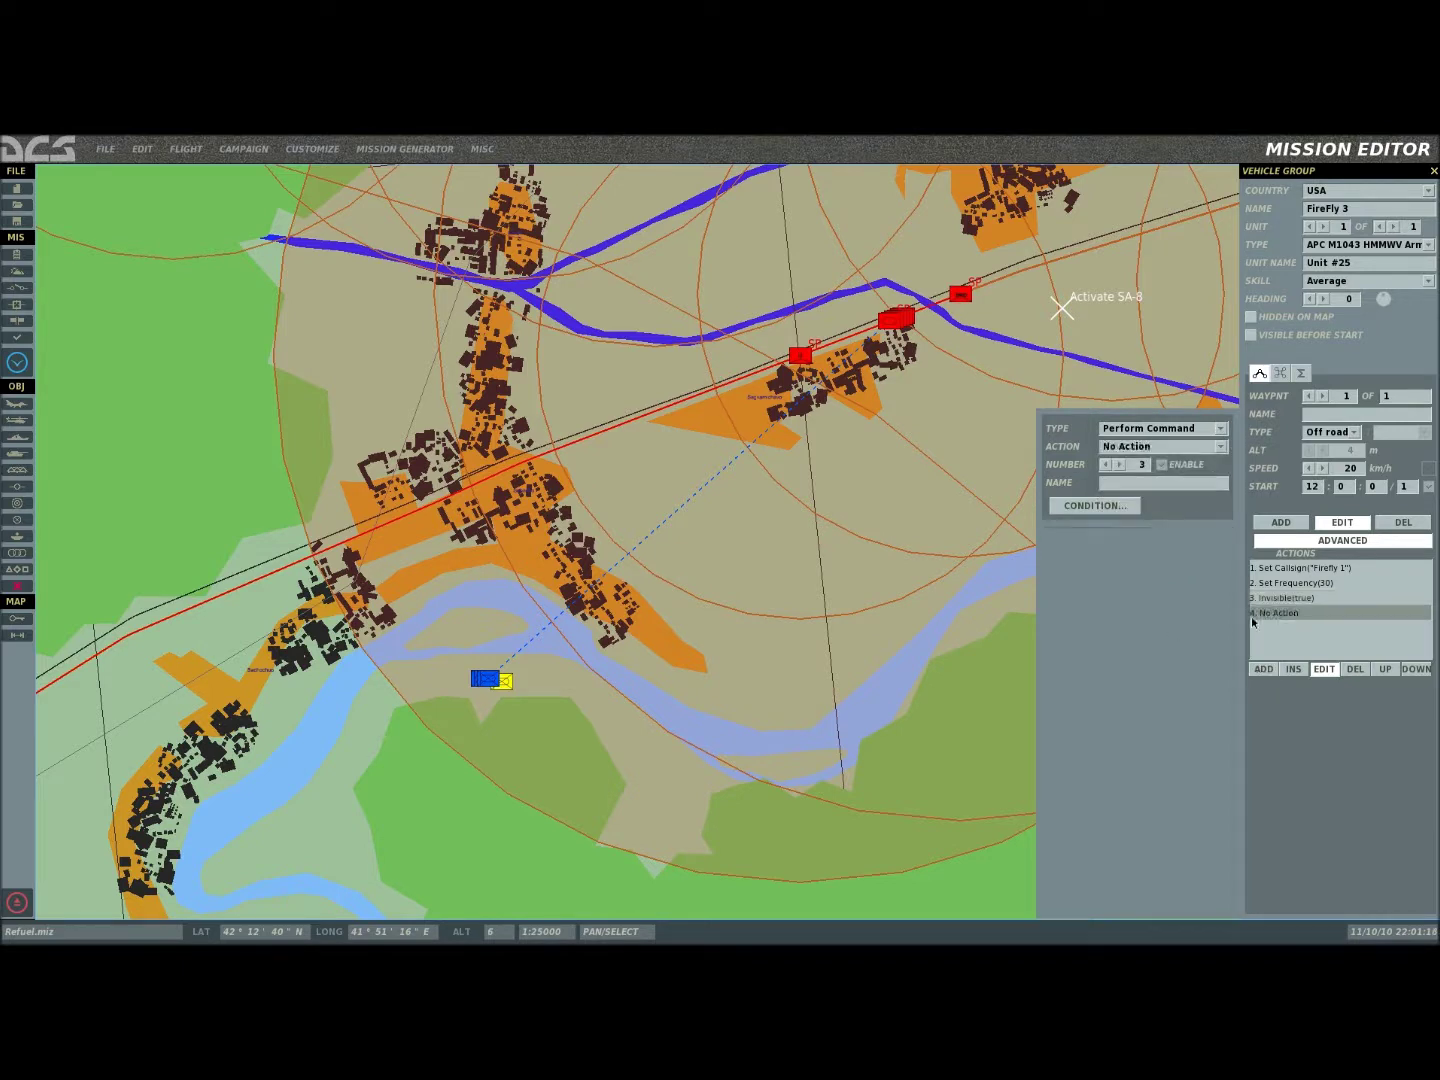
left_click(1218, 448)
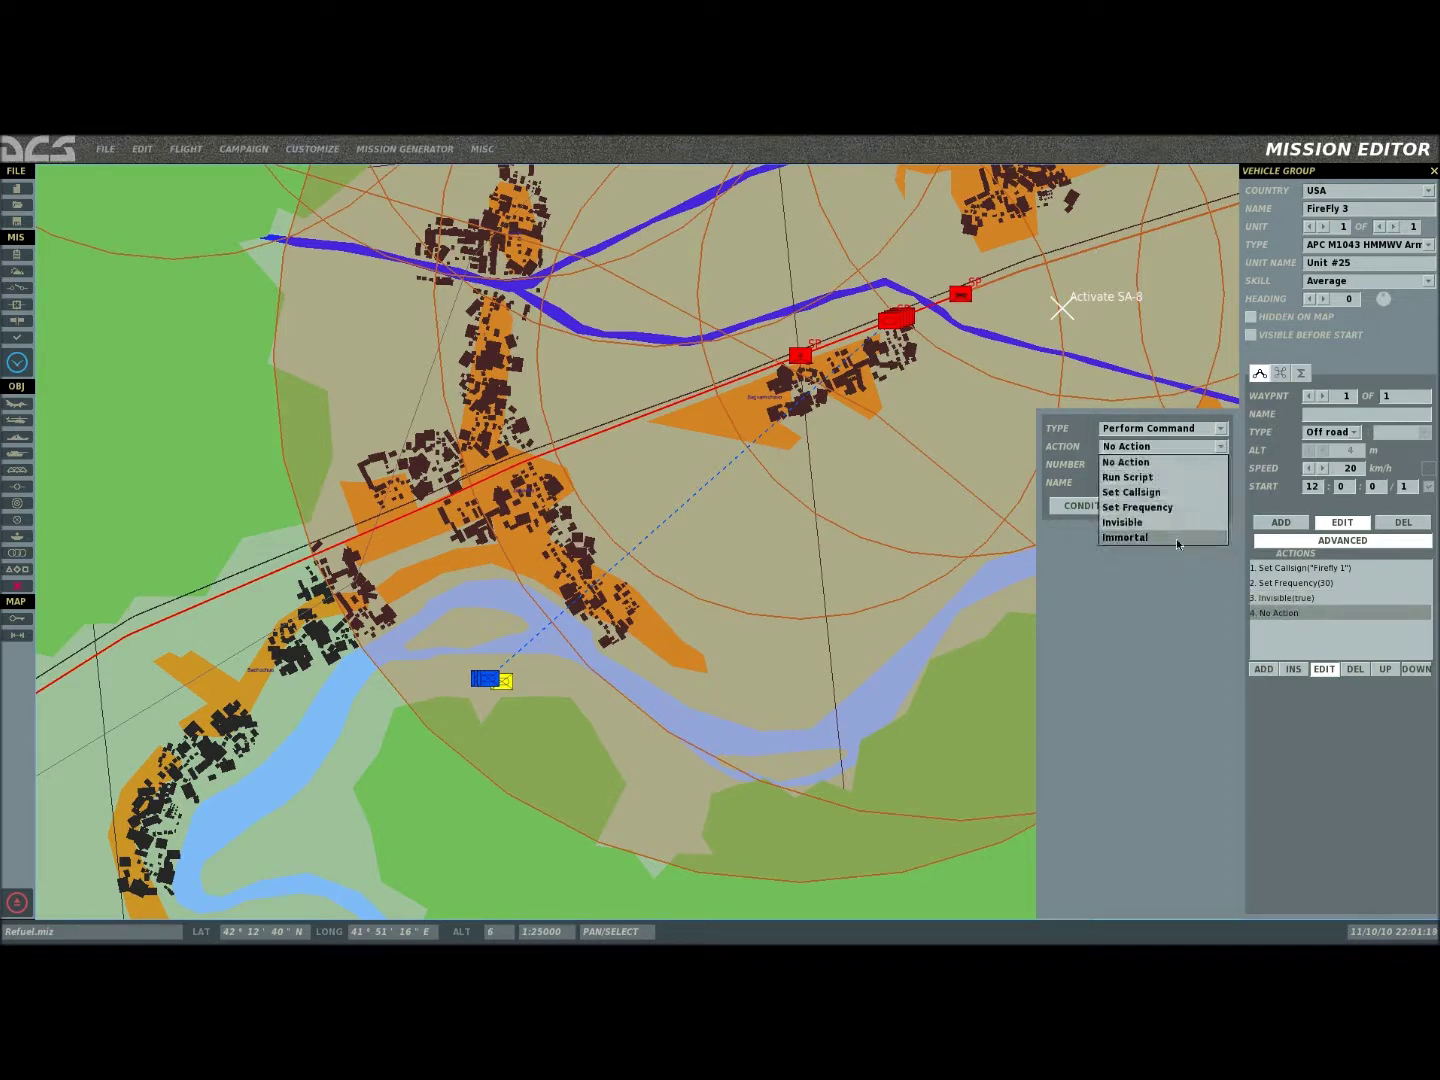
left_click(1176, 538)
Step: Add a Perform Task 'FAC - Attack Group' action targeting Attack Force 3
left_click(1276, 670)
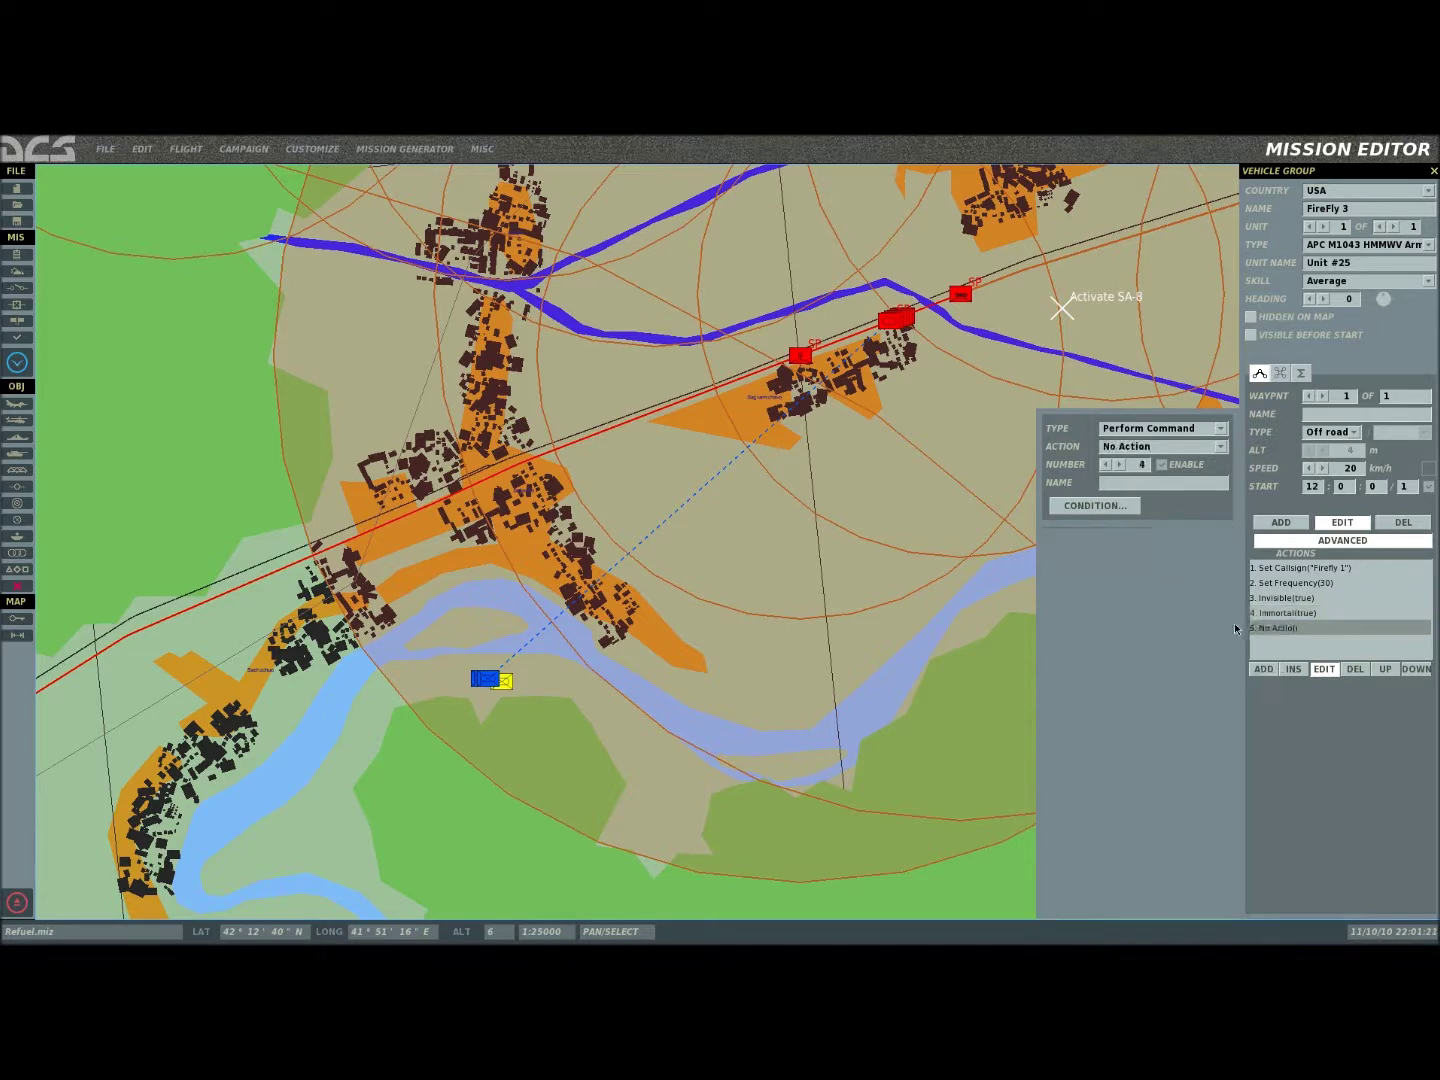
left_click(1218, 428)
left_click(1207, 468)
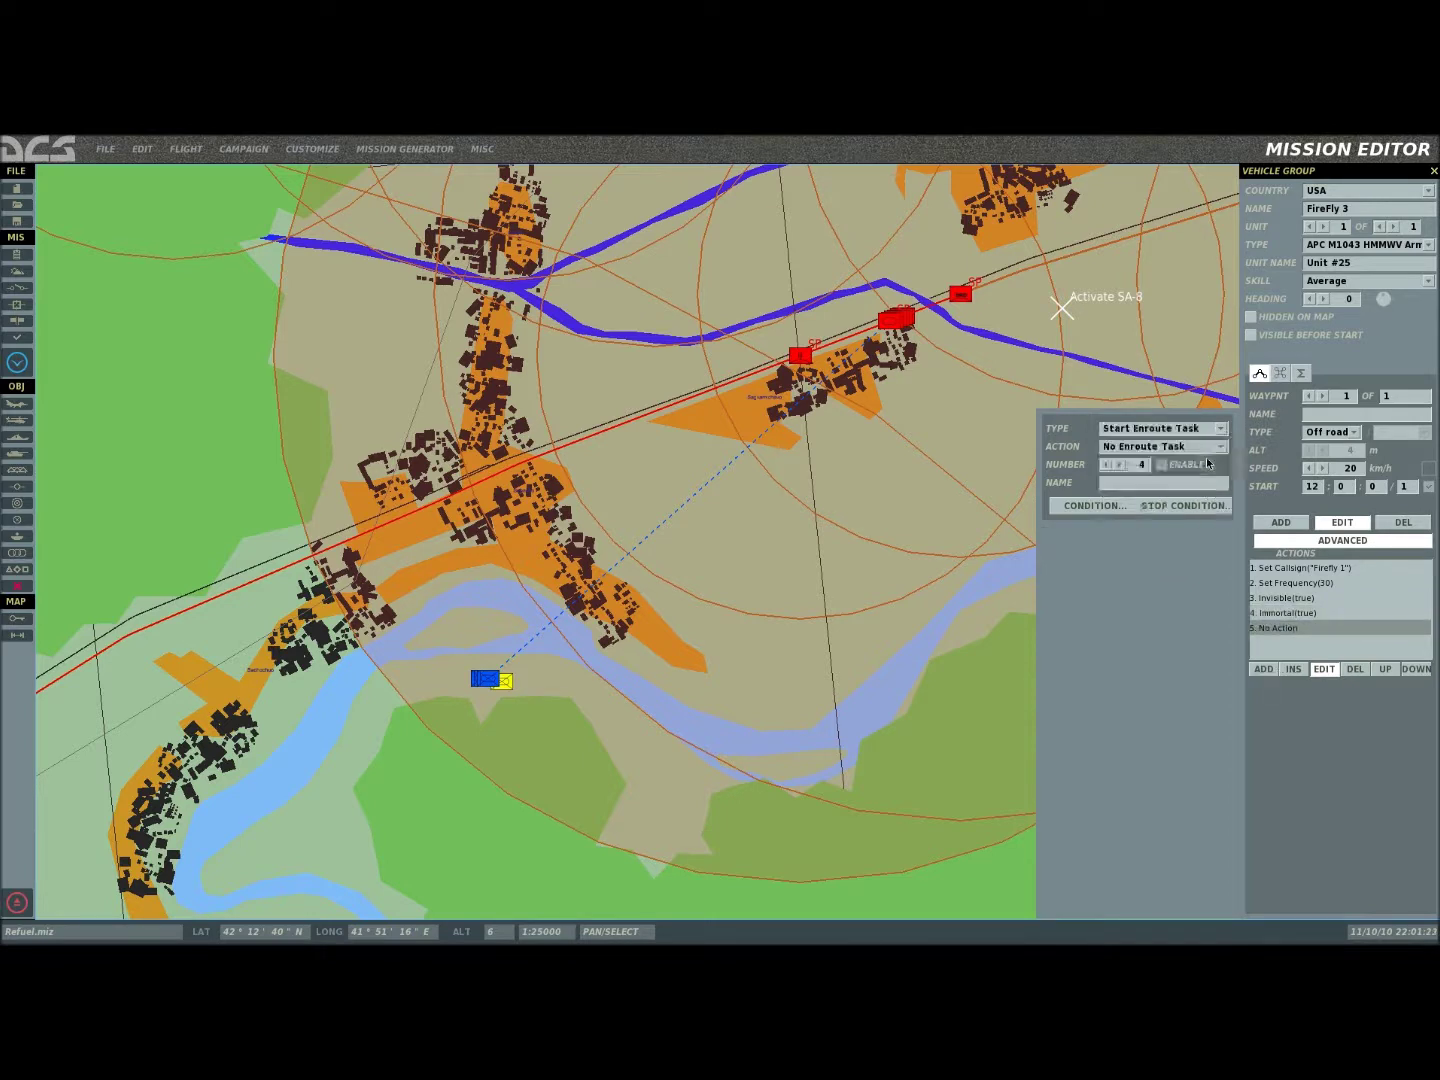
left_click(1219, 427)
left_click(1170, 444)
left_click(1218, 445)
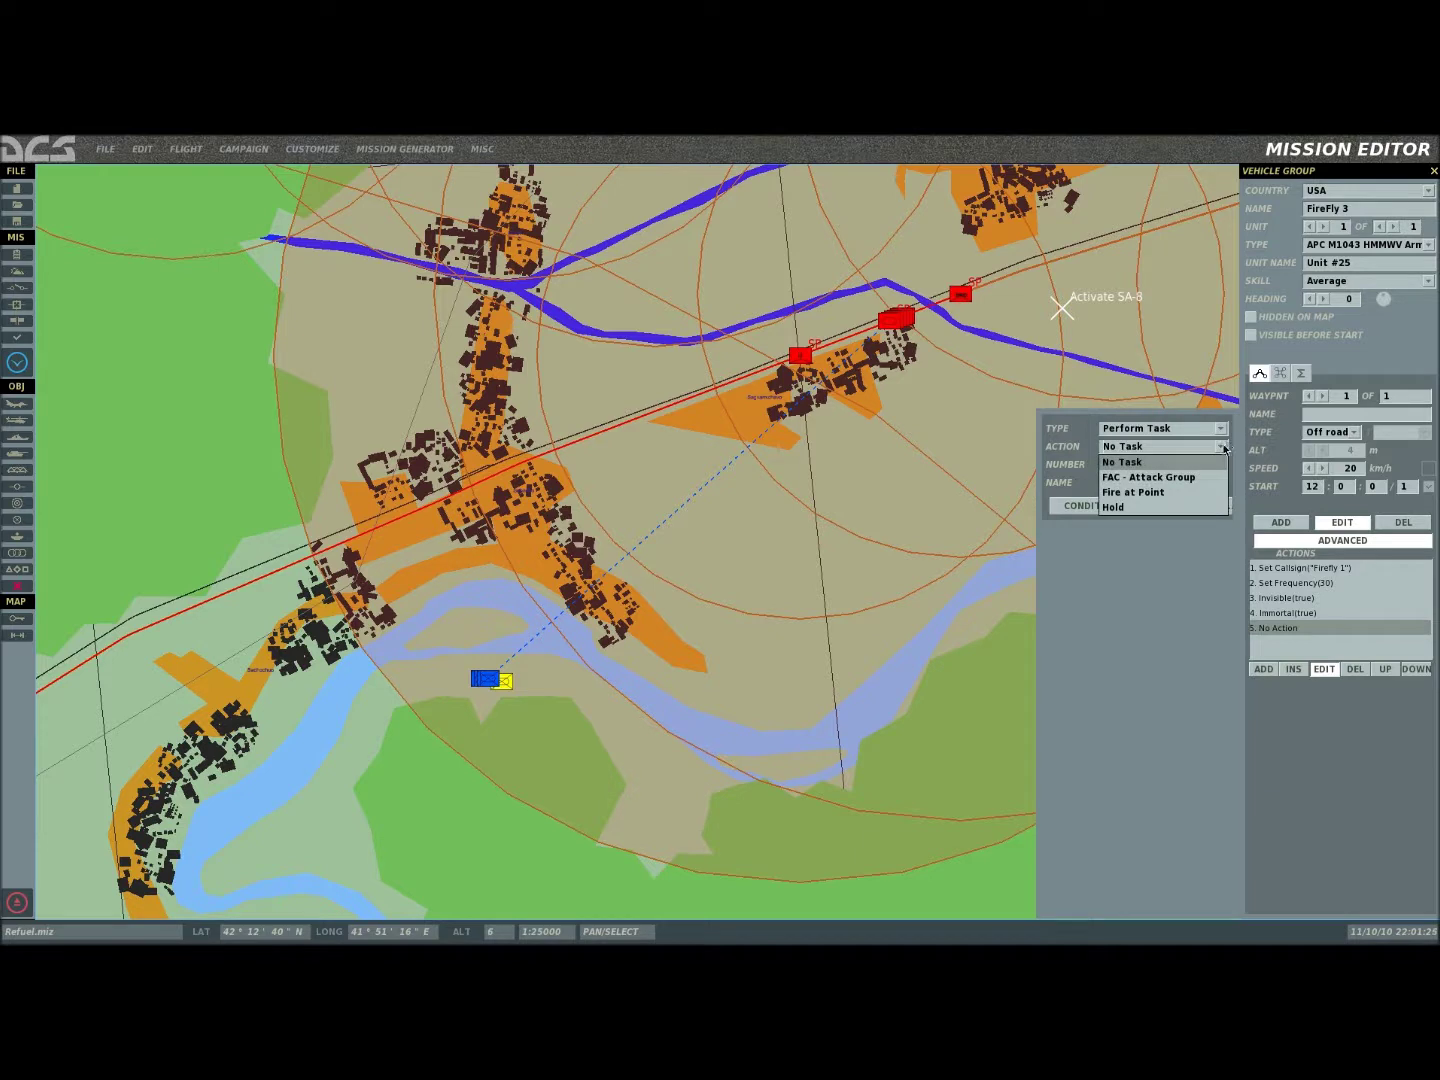
left_click(1159, 477)
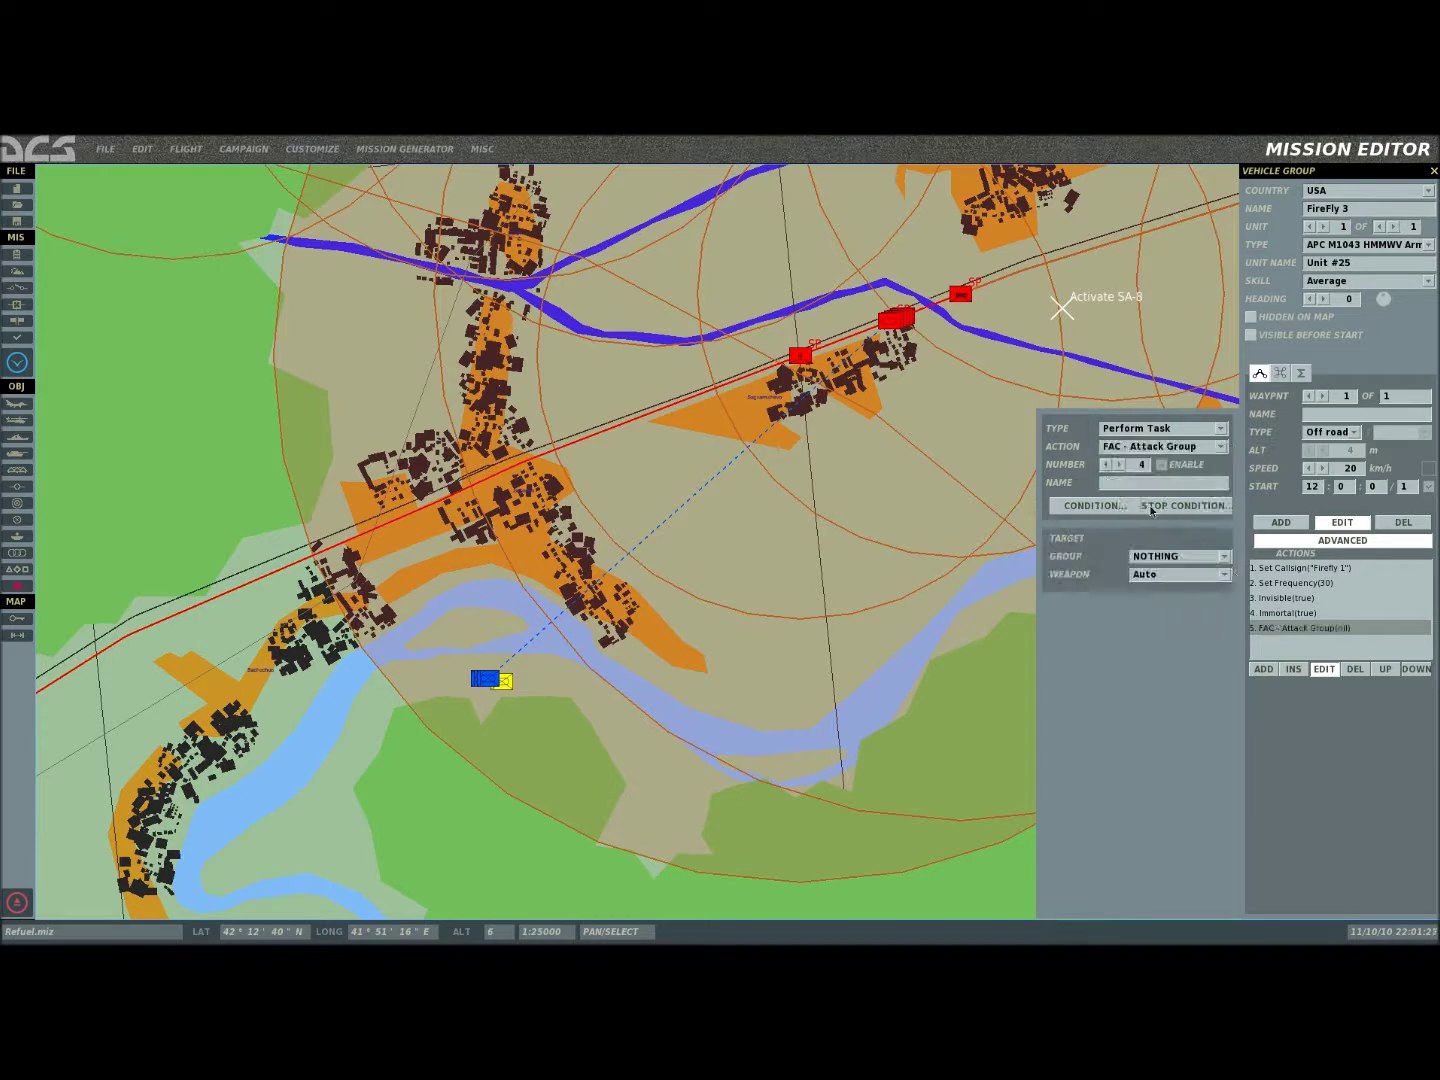
left_click(962, 300)
left_click(1325, 671)
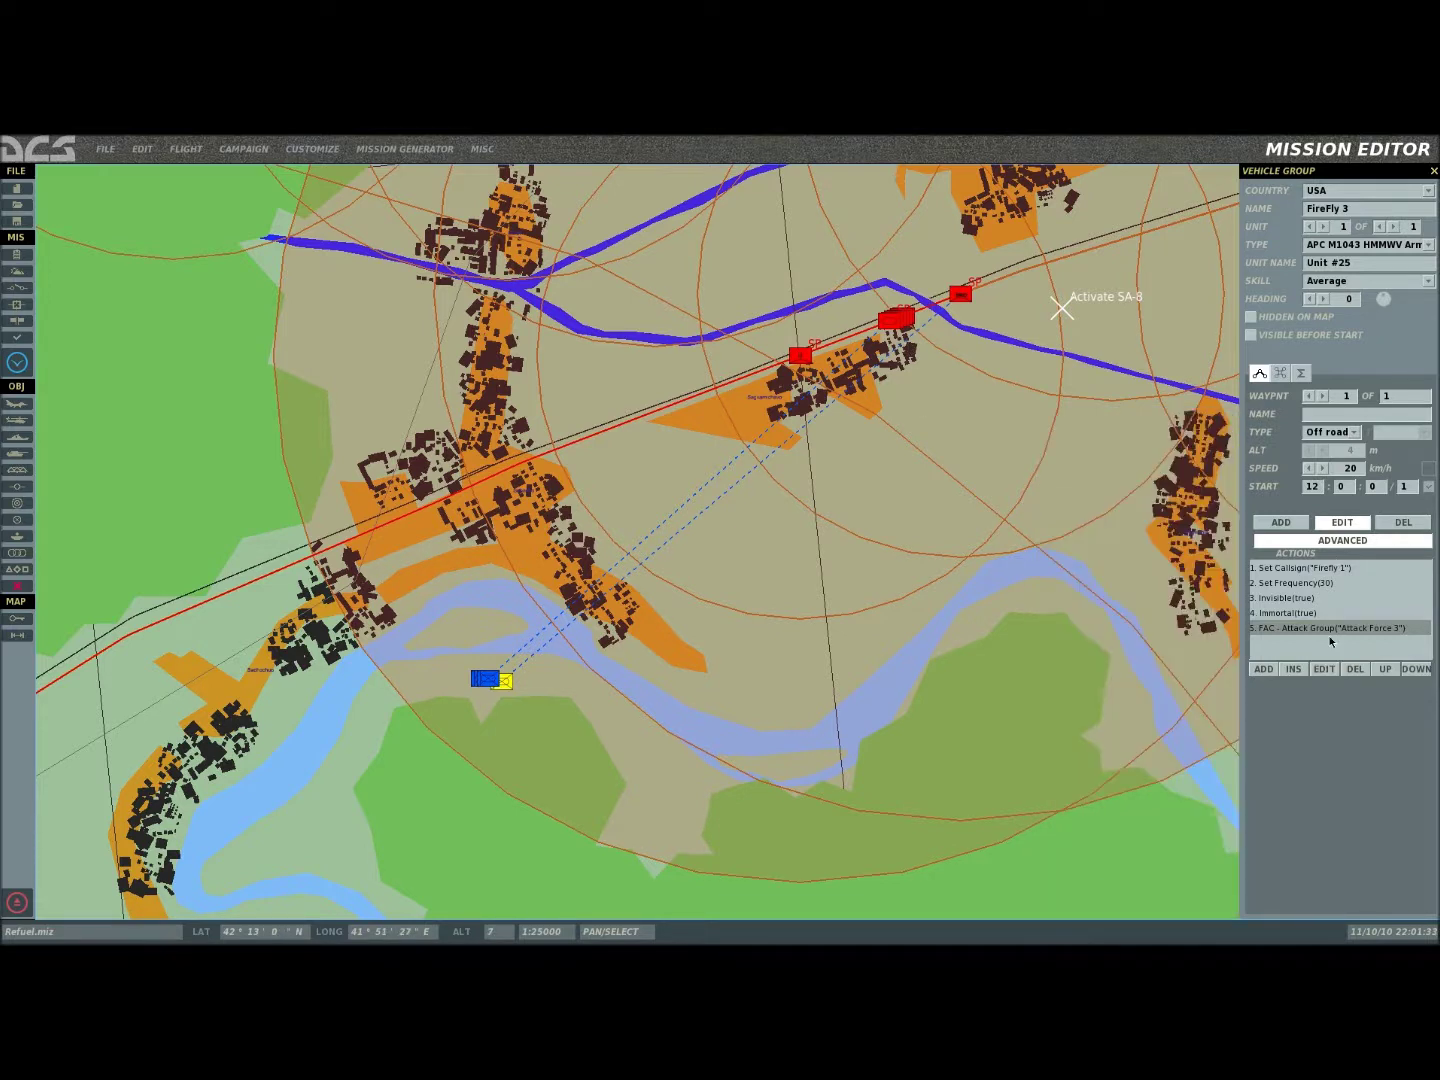
left_click(1330, 542)
Step: Select each of the stacked FireFly, FireFly 2 and FireFly 3 groups in turn
left_click(682, 617)
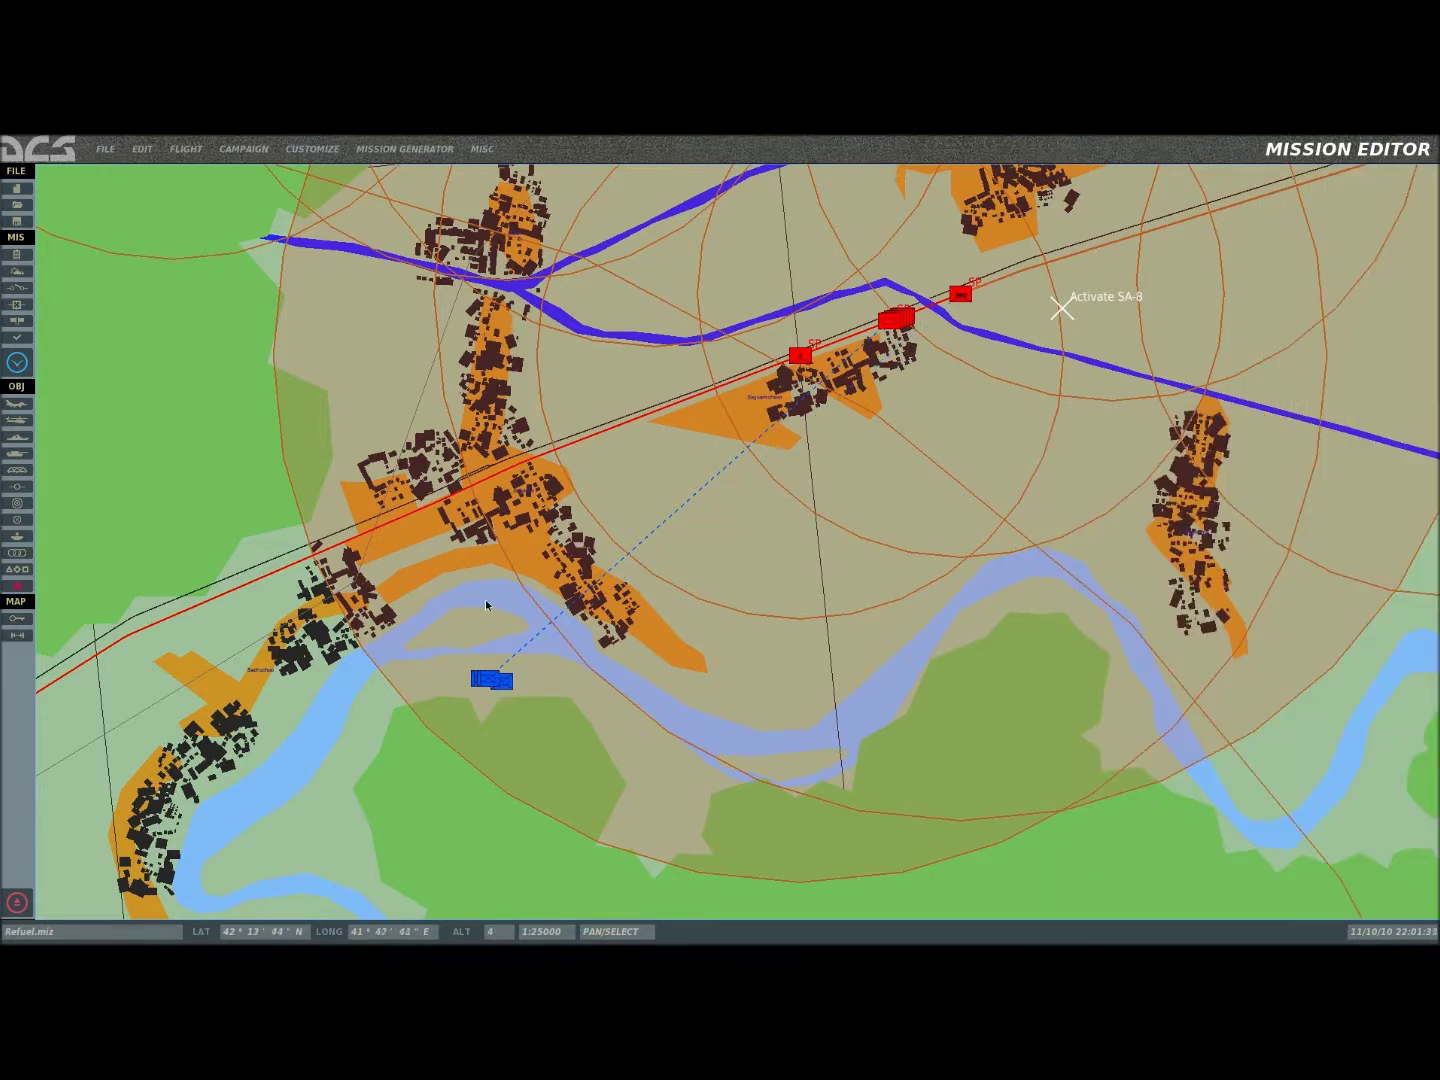
left_click(483, 672)
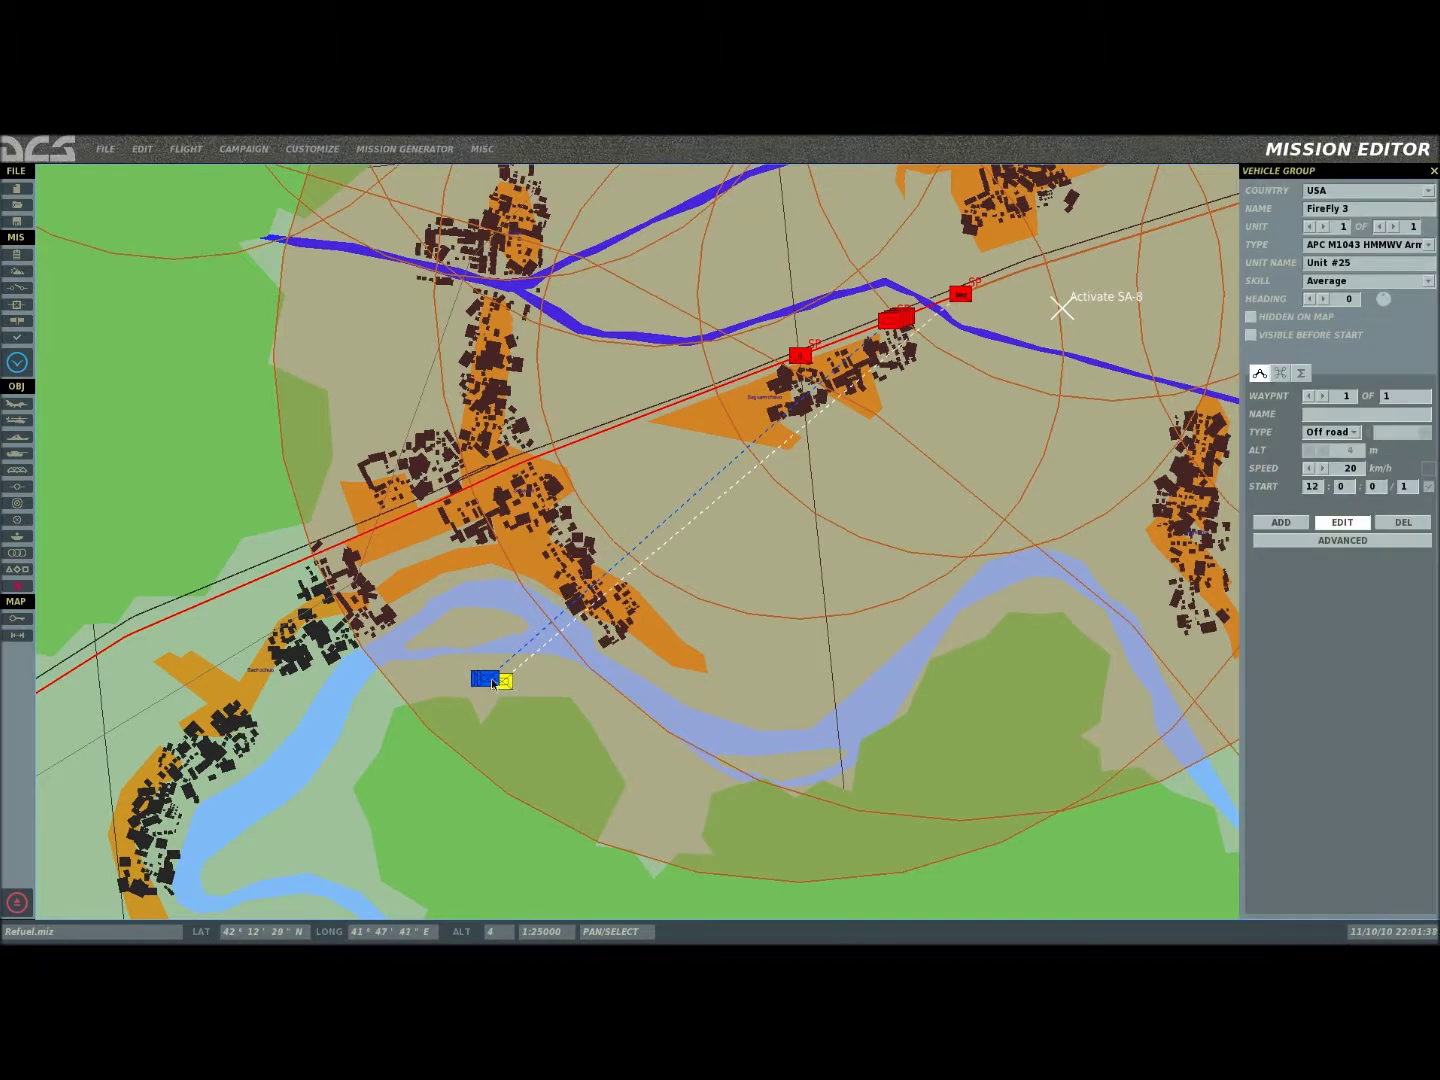
left_click(524, 592)
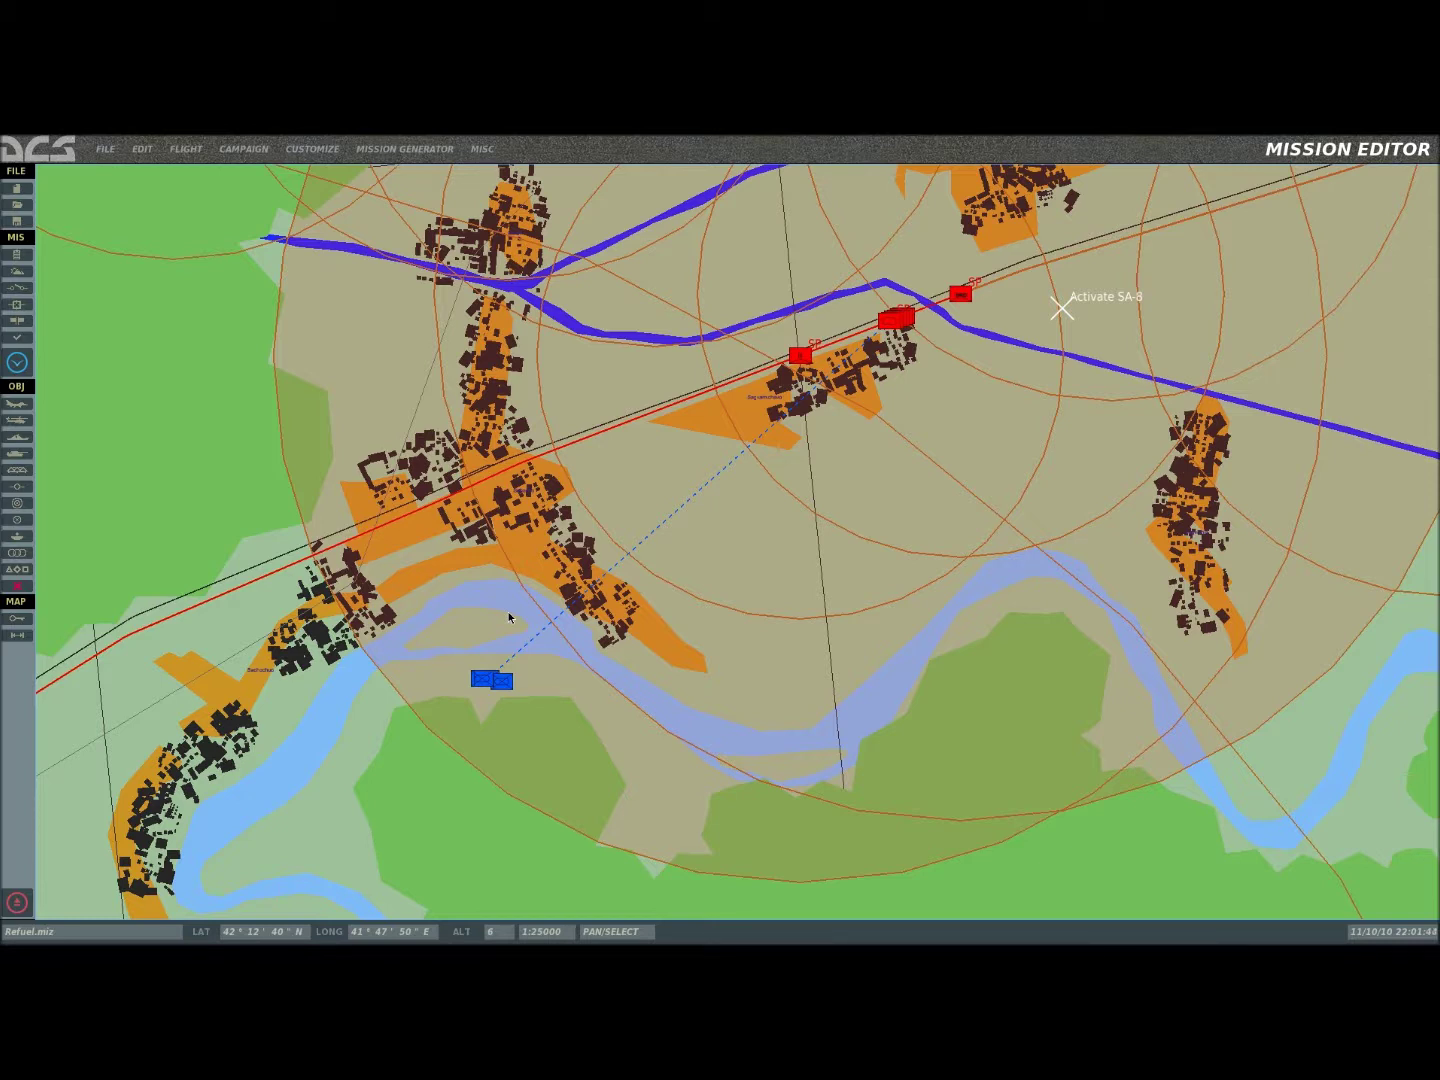
left_click(492, 681)
left_click(492, 681)
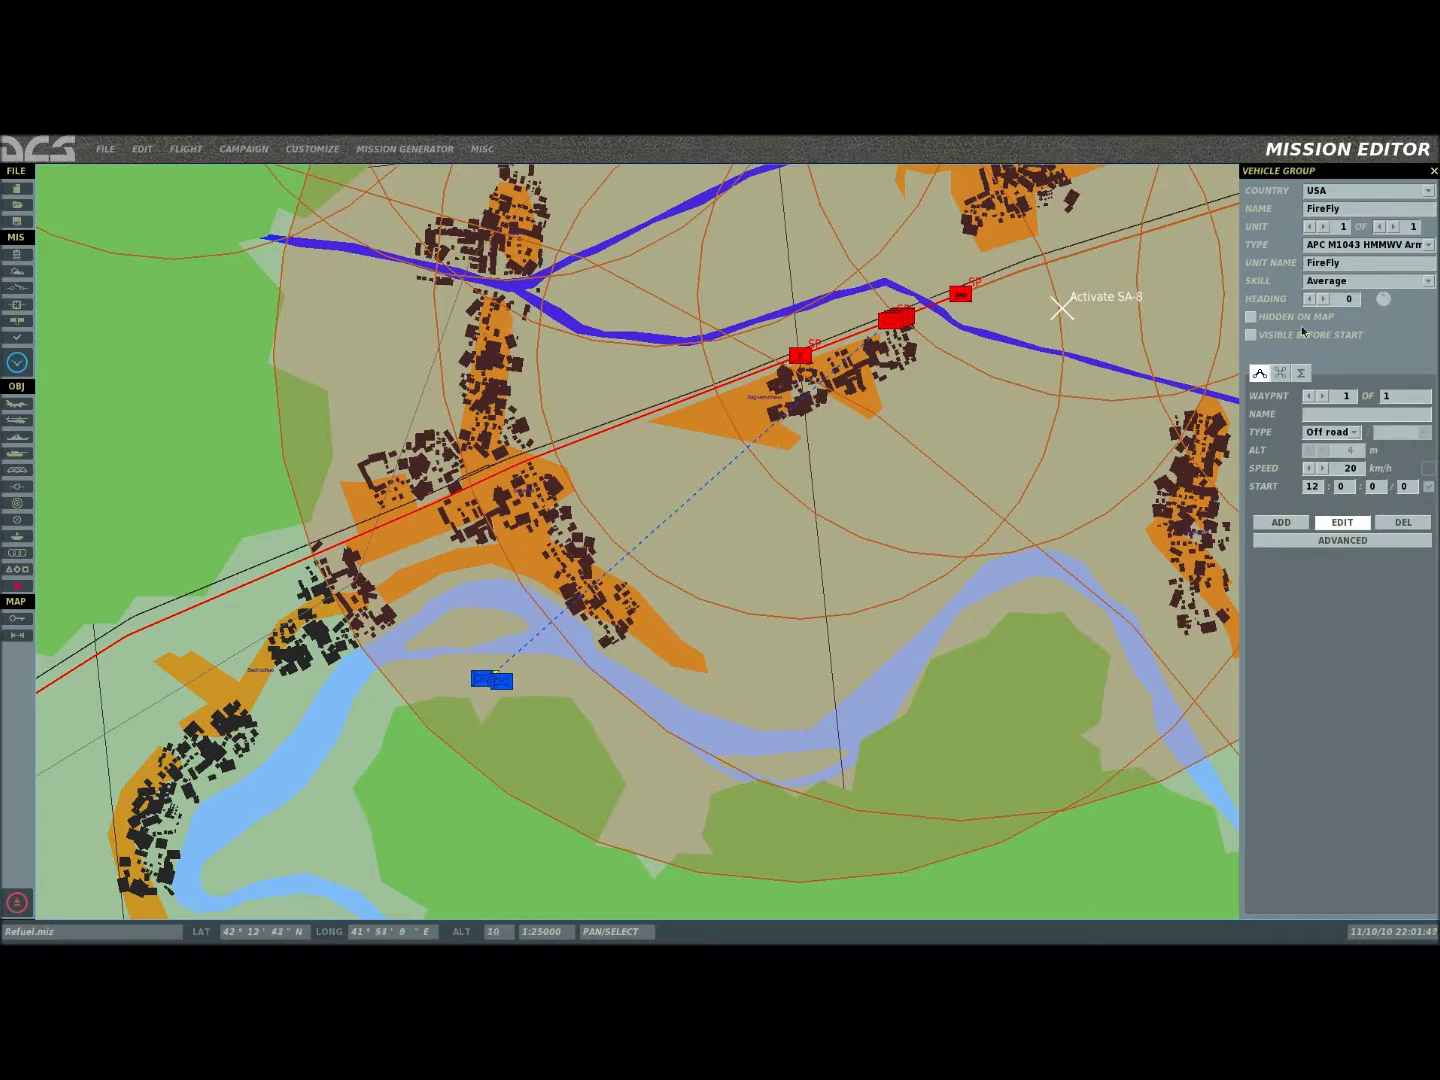
Step: Move the rightmost FireFly unit slightly left so the three groups sit apart
scroll(467, 690, "up", 3)
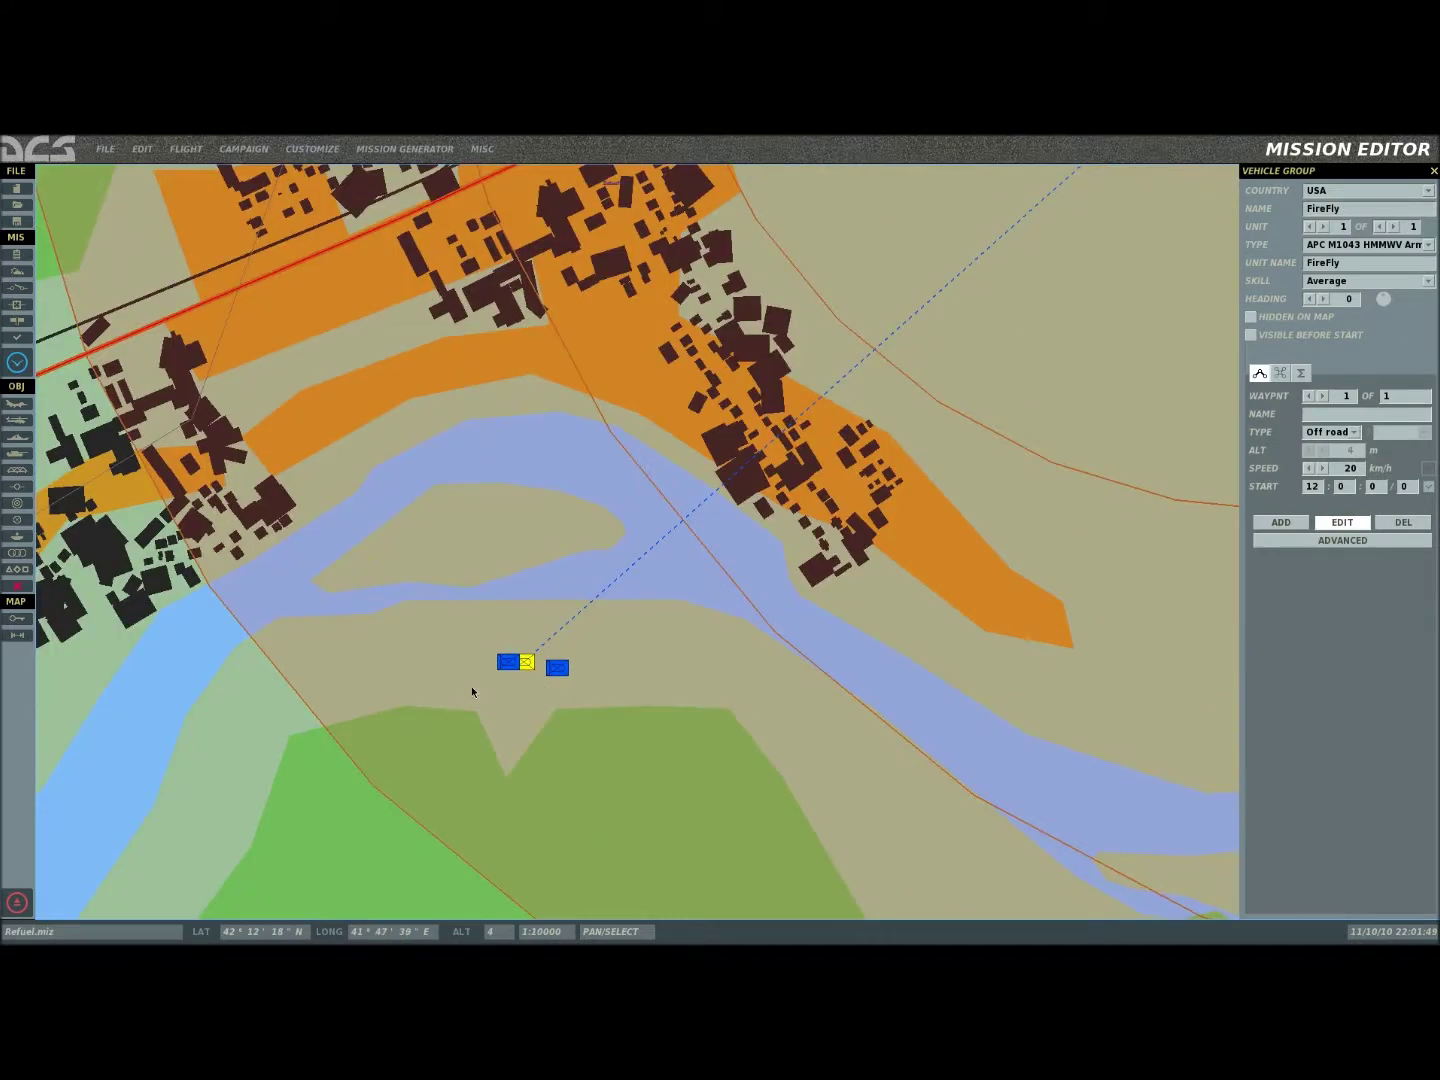
scroll(516, 672, "down", 3)
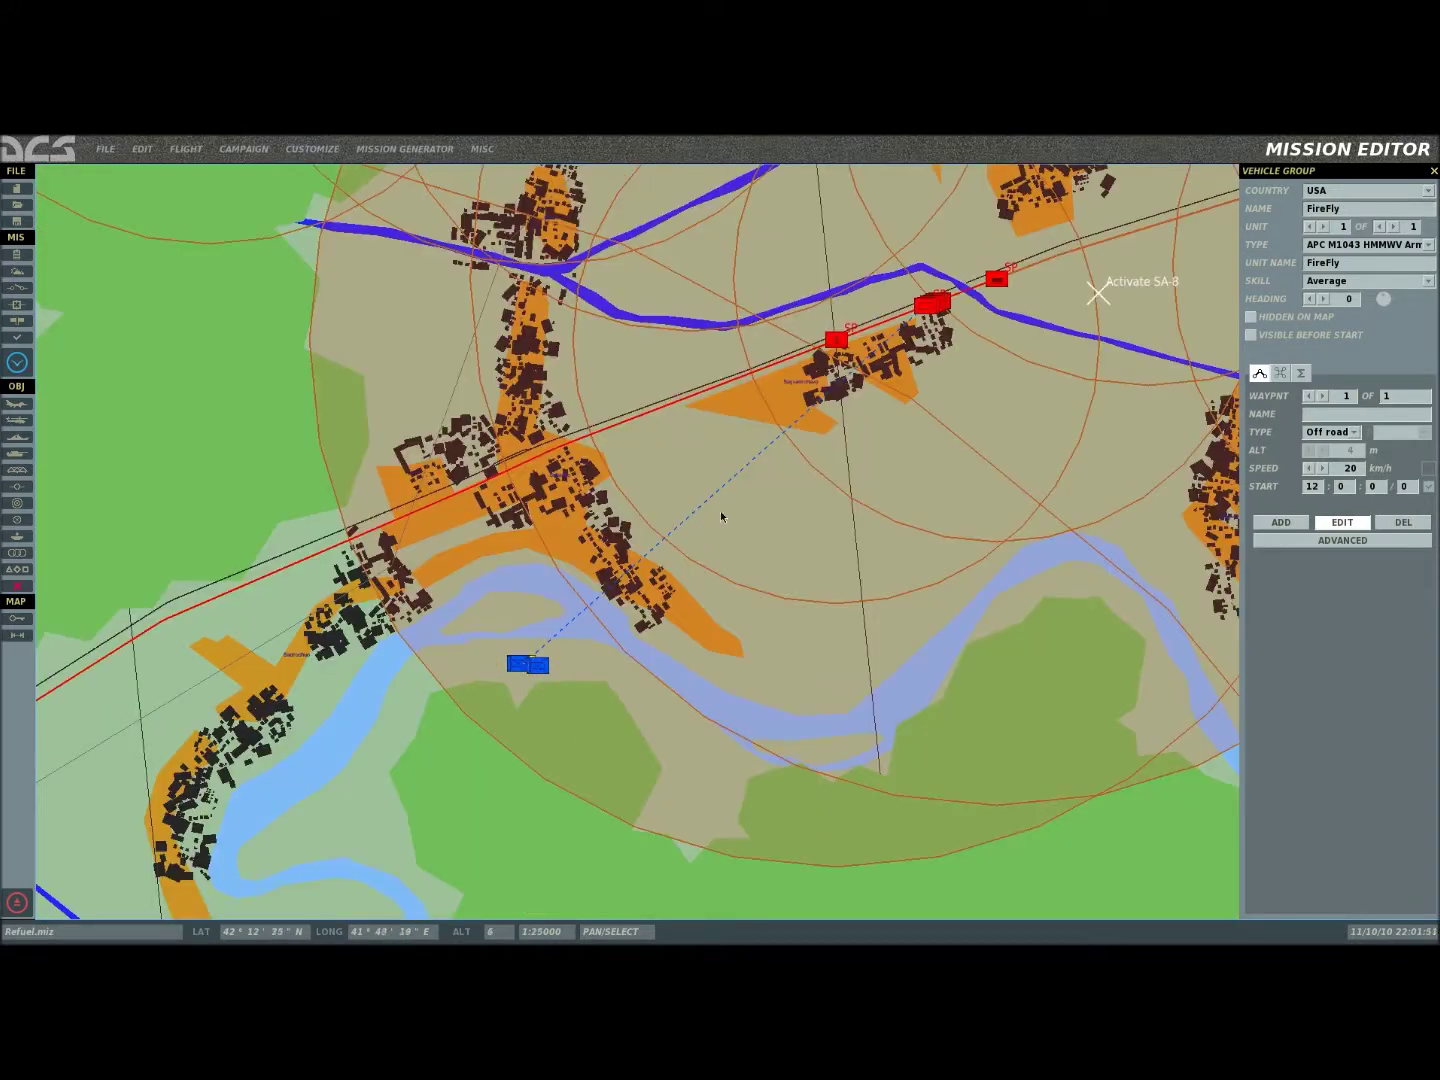
scroll(559, 646, "up", 4)
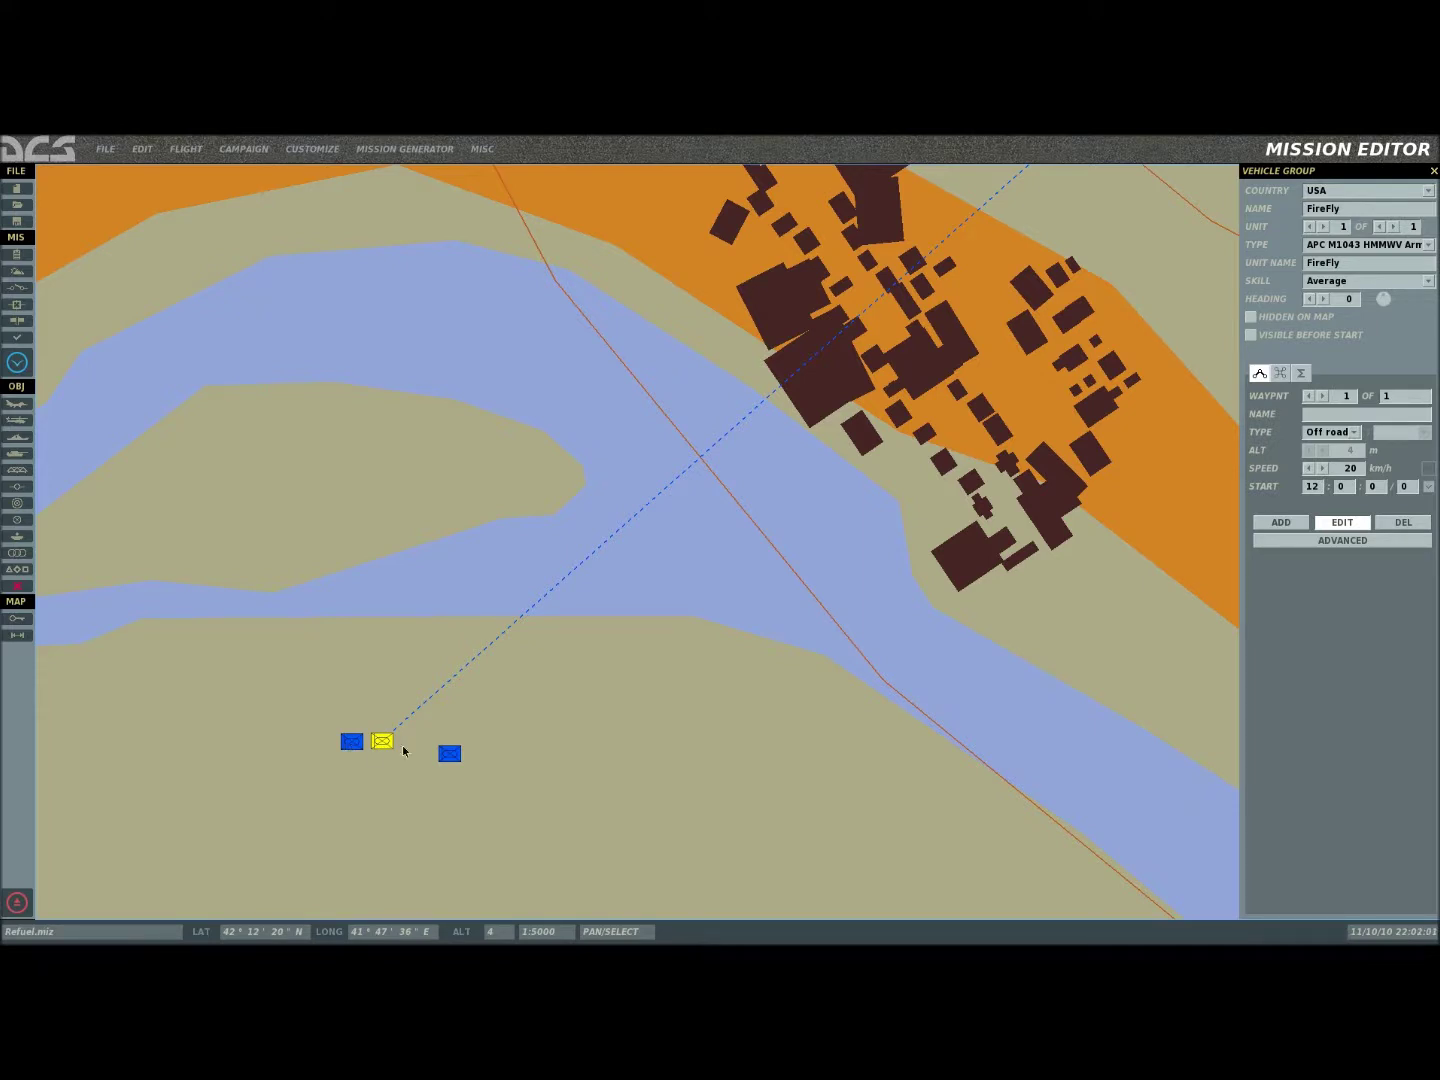
left_click(449, 755)
left_click_drag(449, 755, 419, 748)
scroll(511, 752, "down", 5)
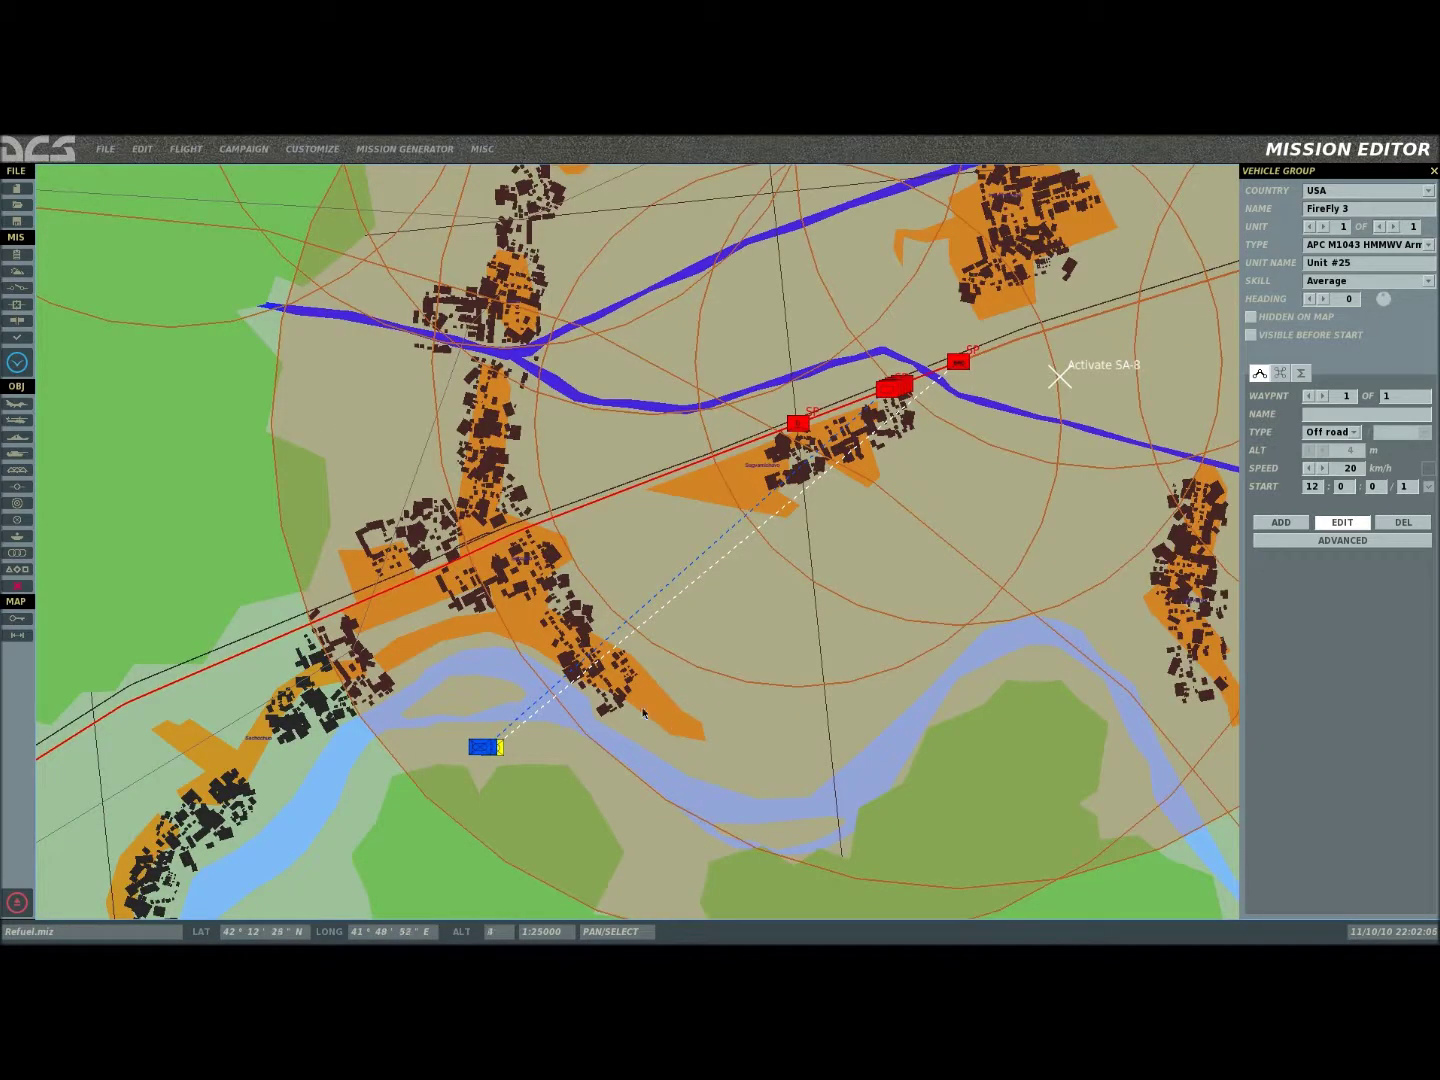
left_click(22, 290)
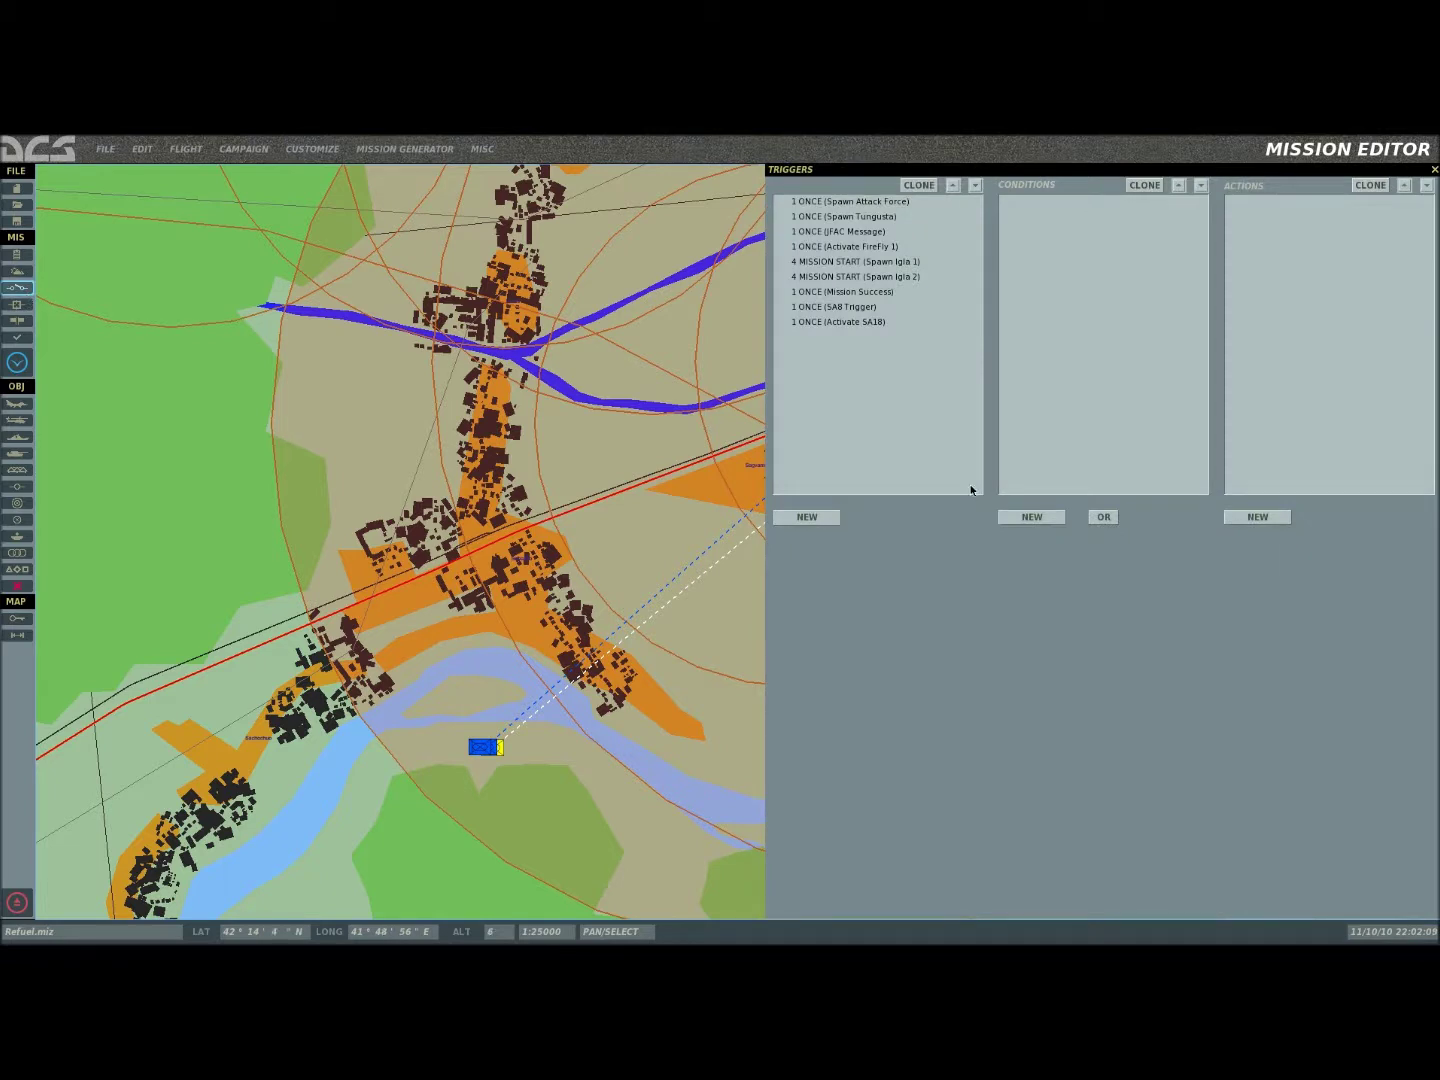
Step: Create a ONCE trigger named 'FireFly 2', moved up to follow the Igla spawn triggers
left_click(870, 247)
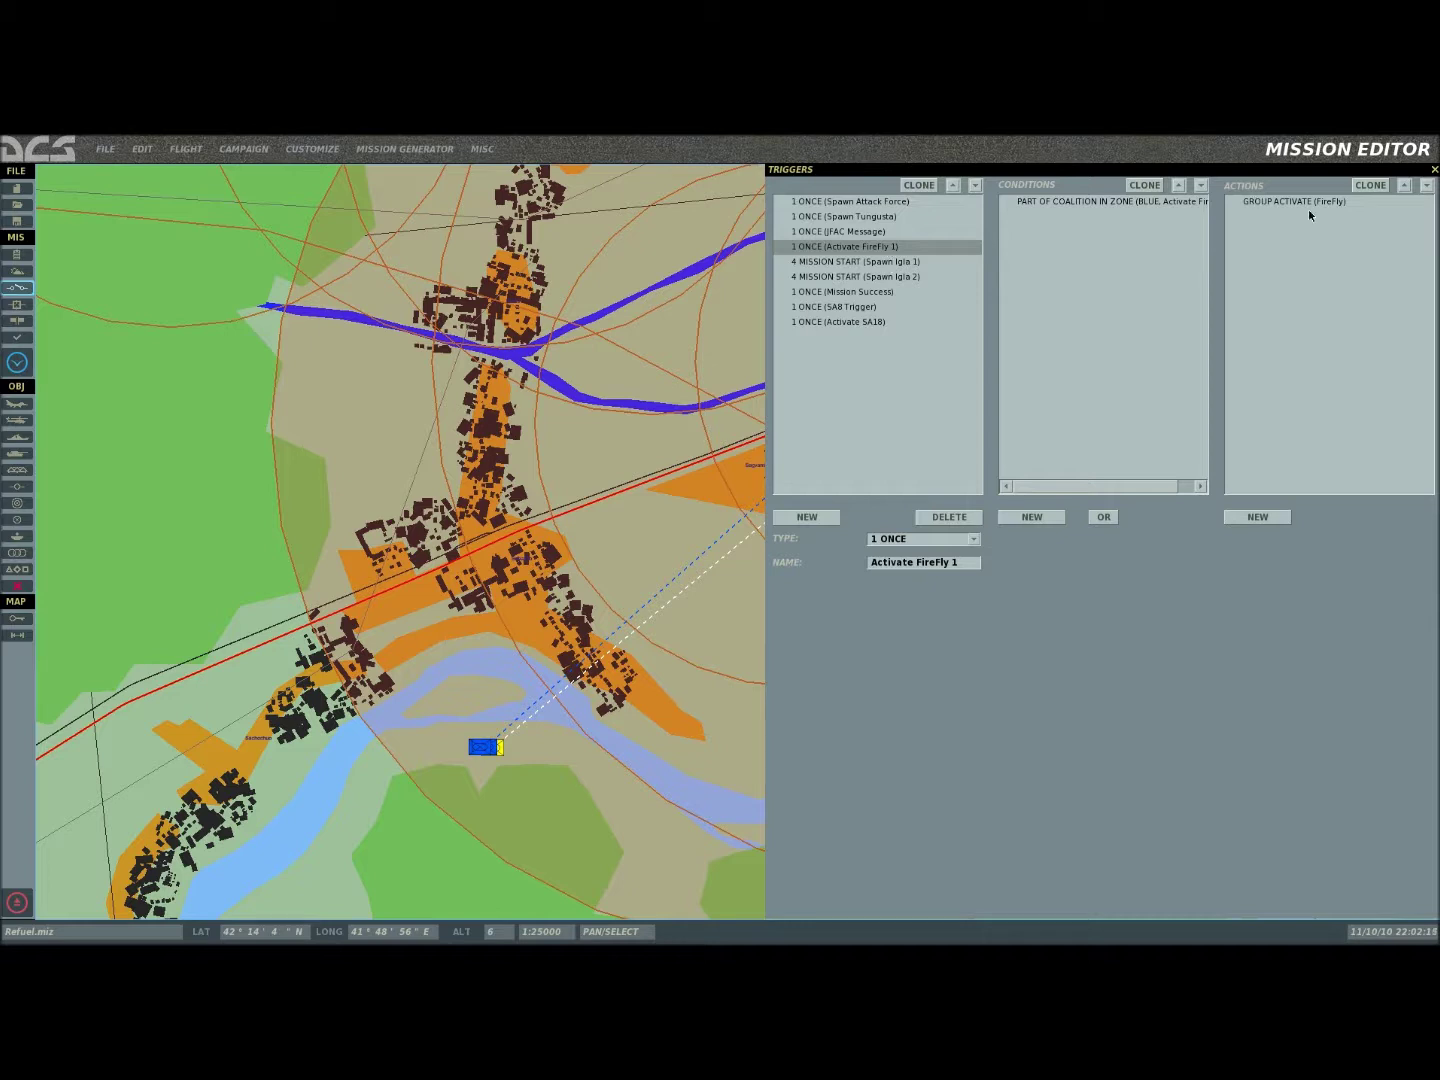
left_click(820, 518)
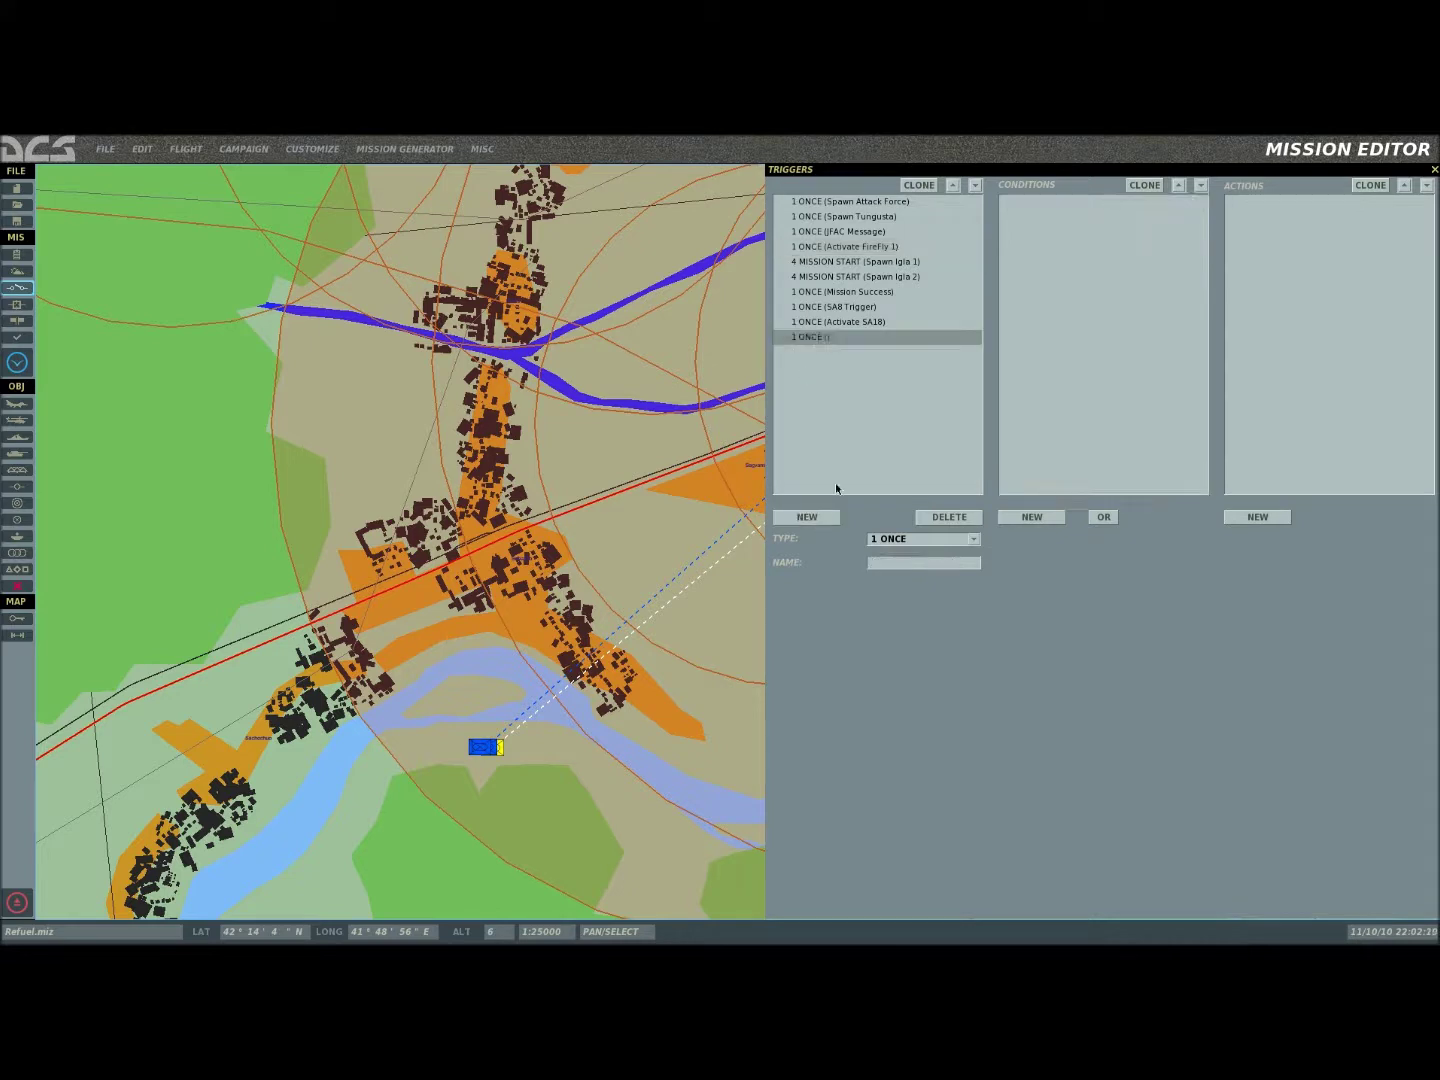
left_click(954, 185)
left_click(954, 184)
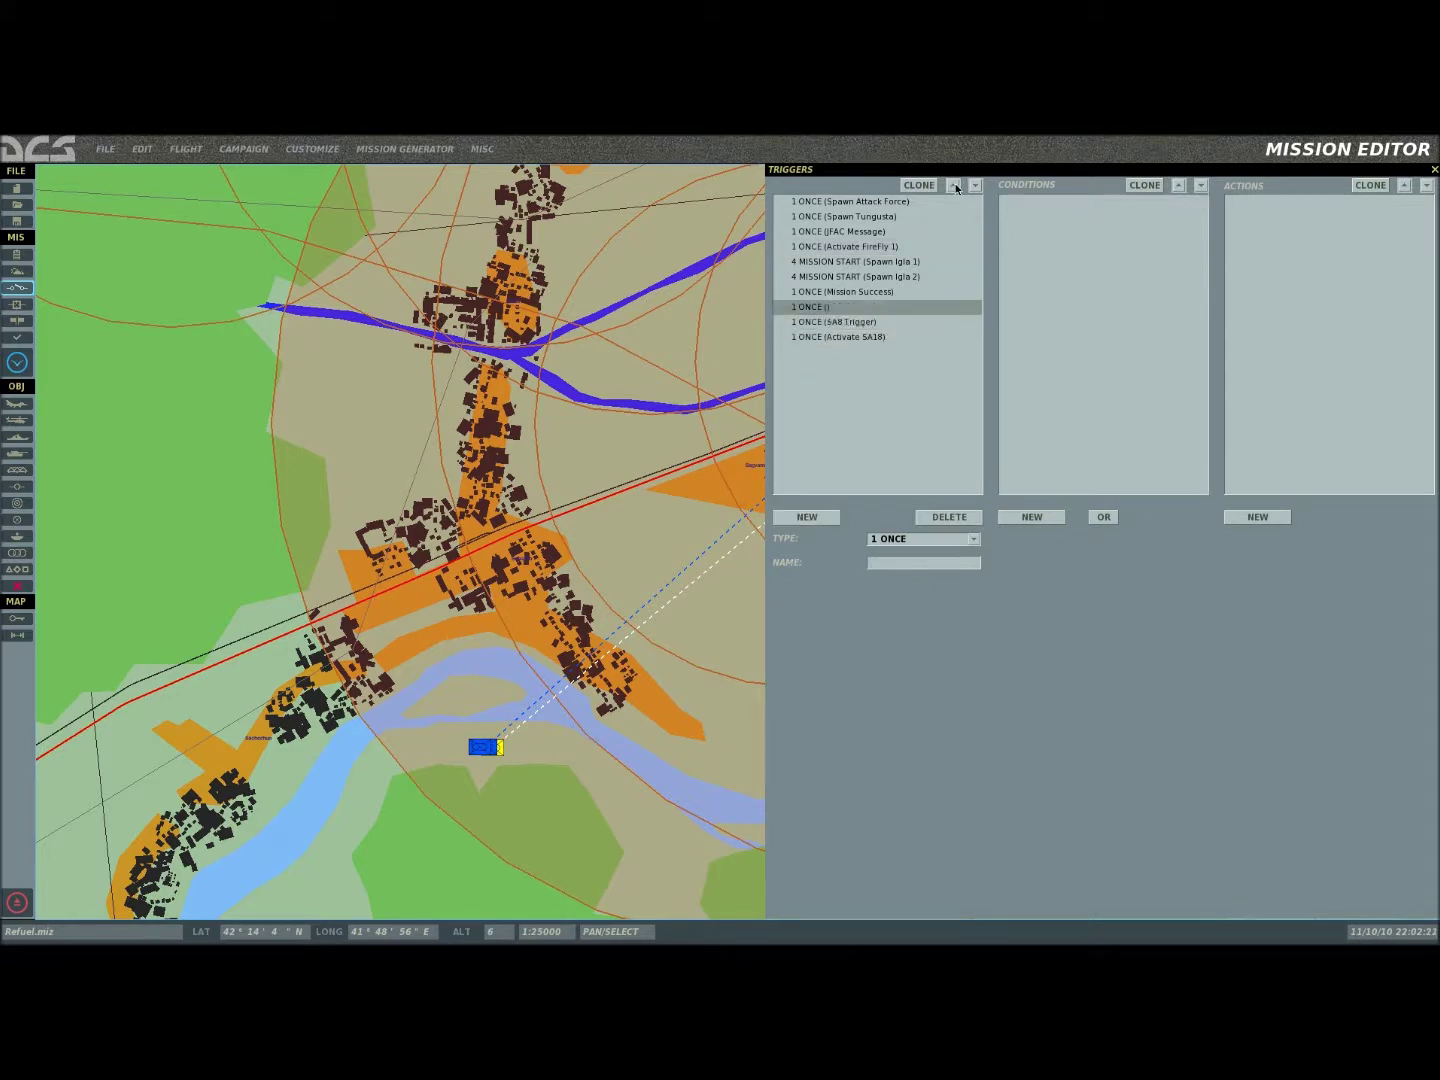
left_click(954, 184)
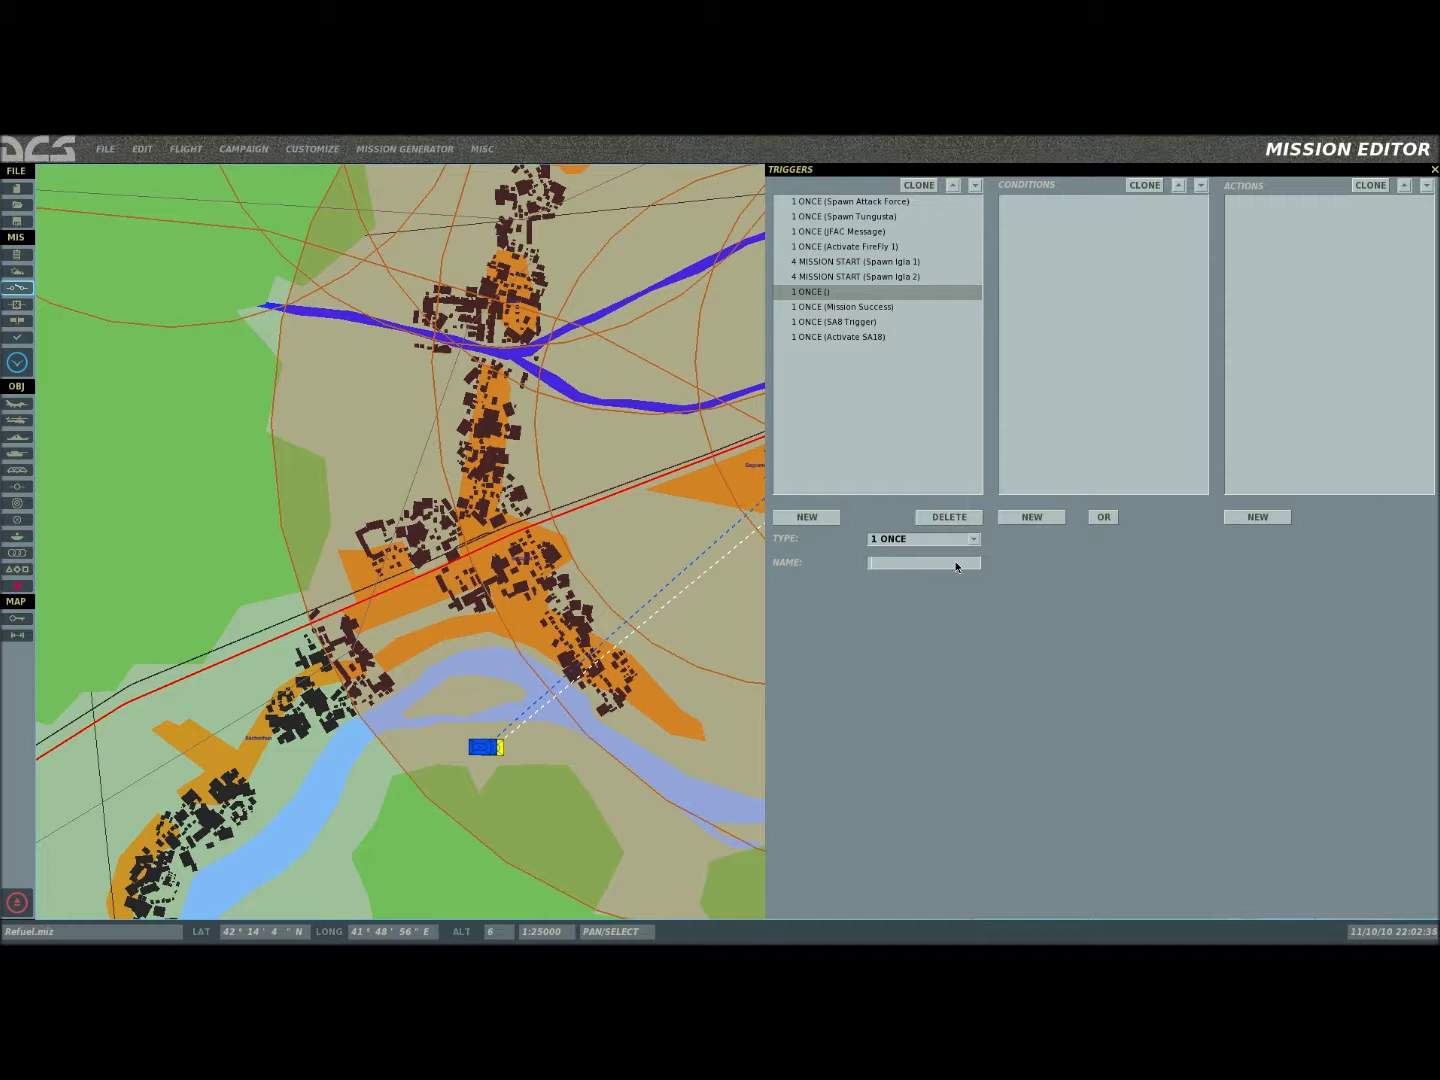
type("reFly 2")
Step: Give the FireFly 2 trigger a GROUP DEAD condition for Attack Force 2 and add a new action
left_click(1031, 518)
left_click(1201, 539)
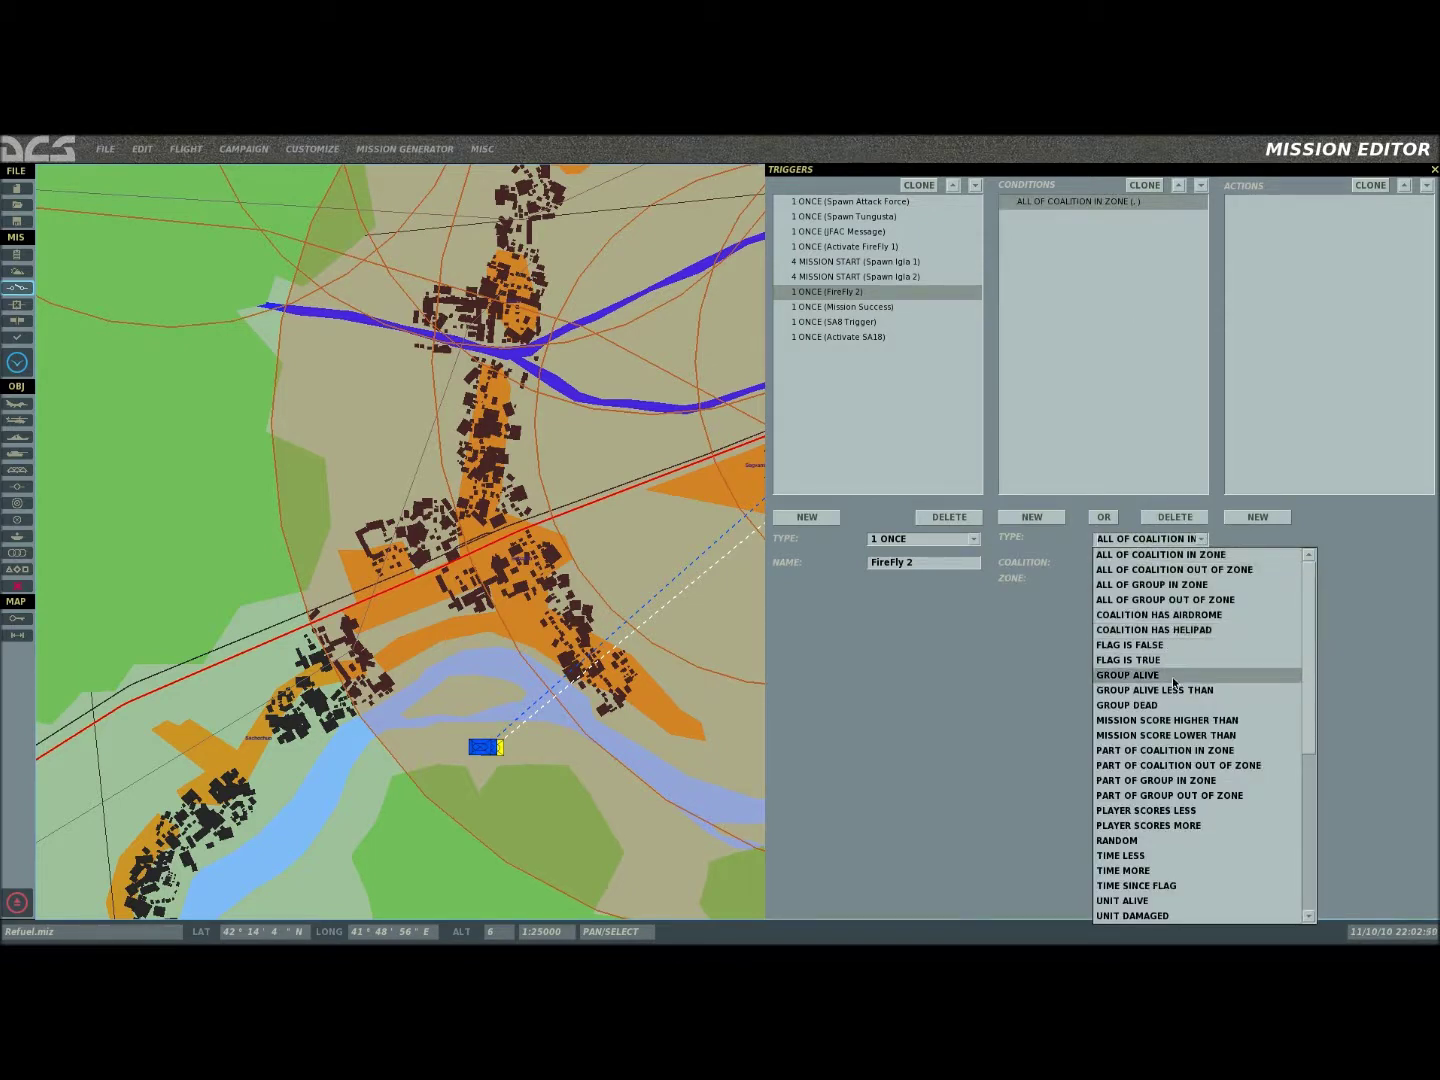
left_click(1178, 705)
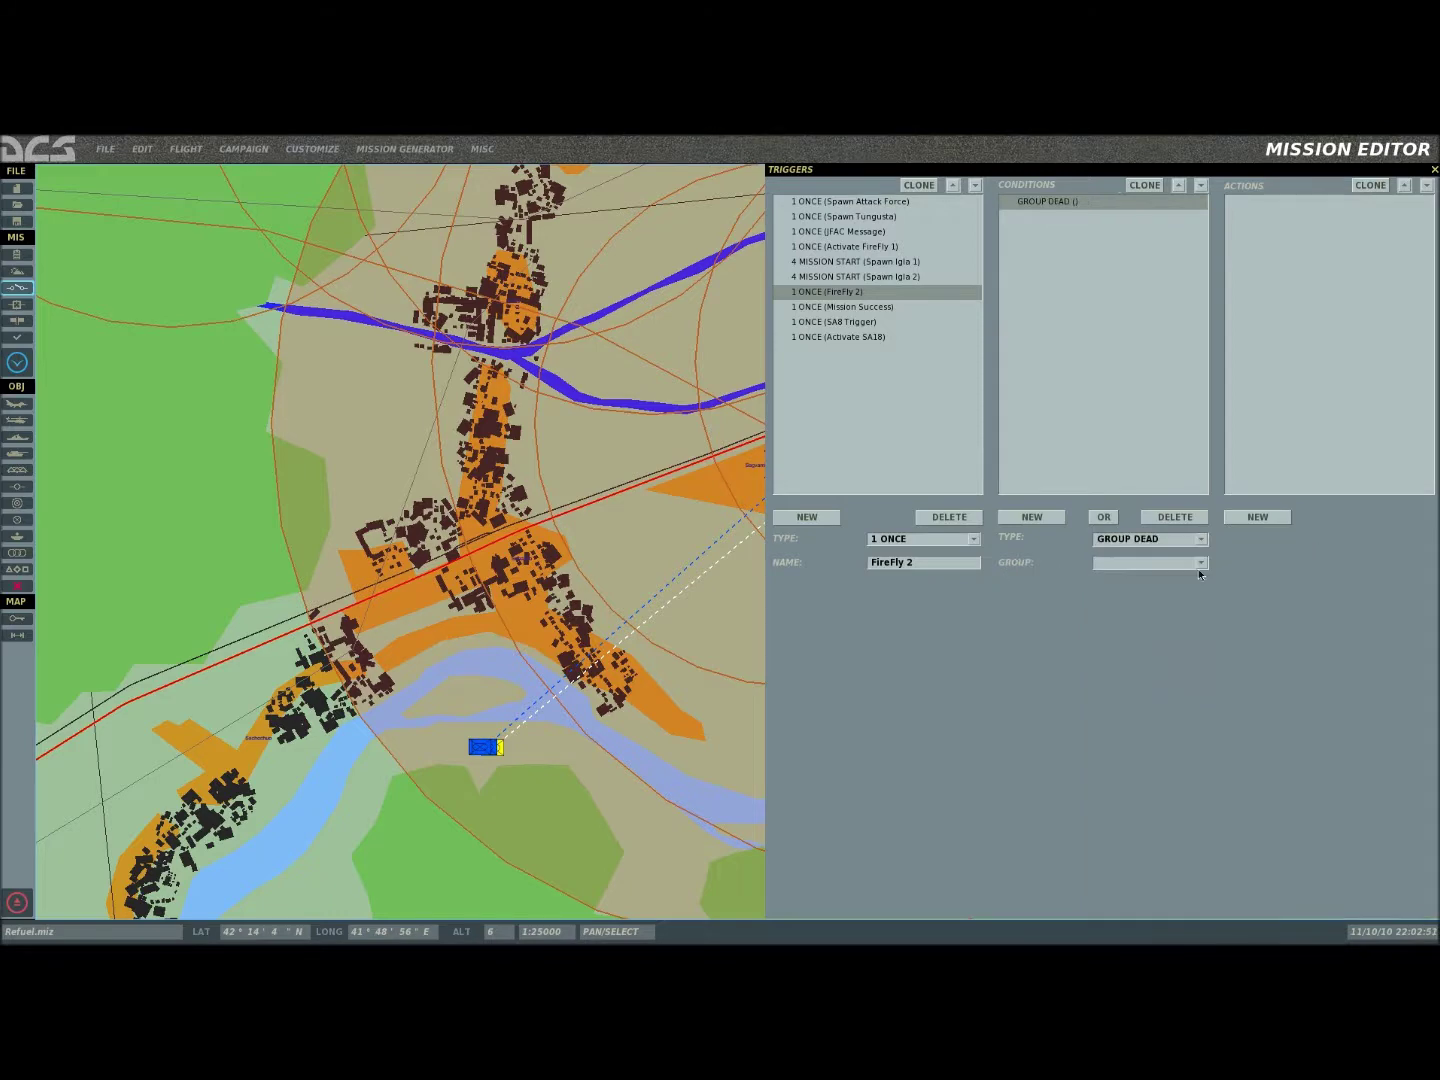
left_click(1200, 564)
left_click(1190, 592)
right_click_drag(734, 464, 432, 503)
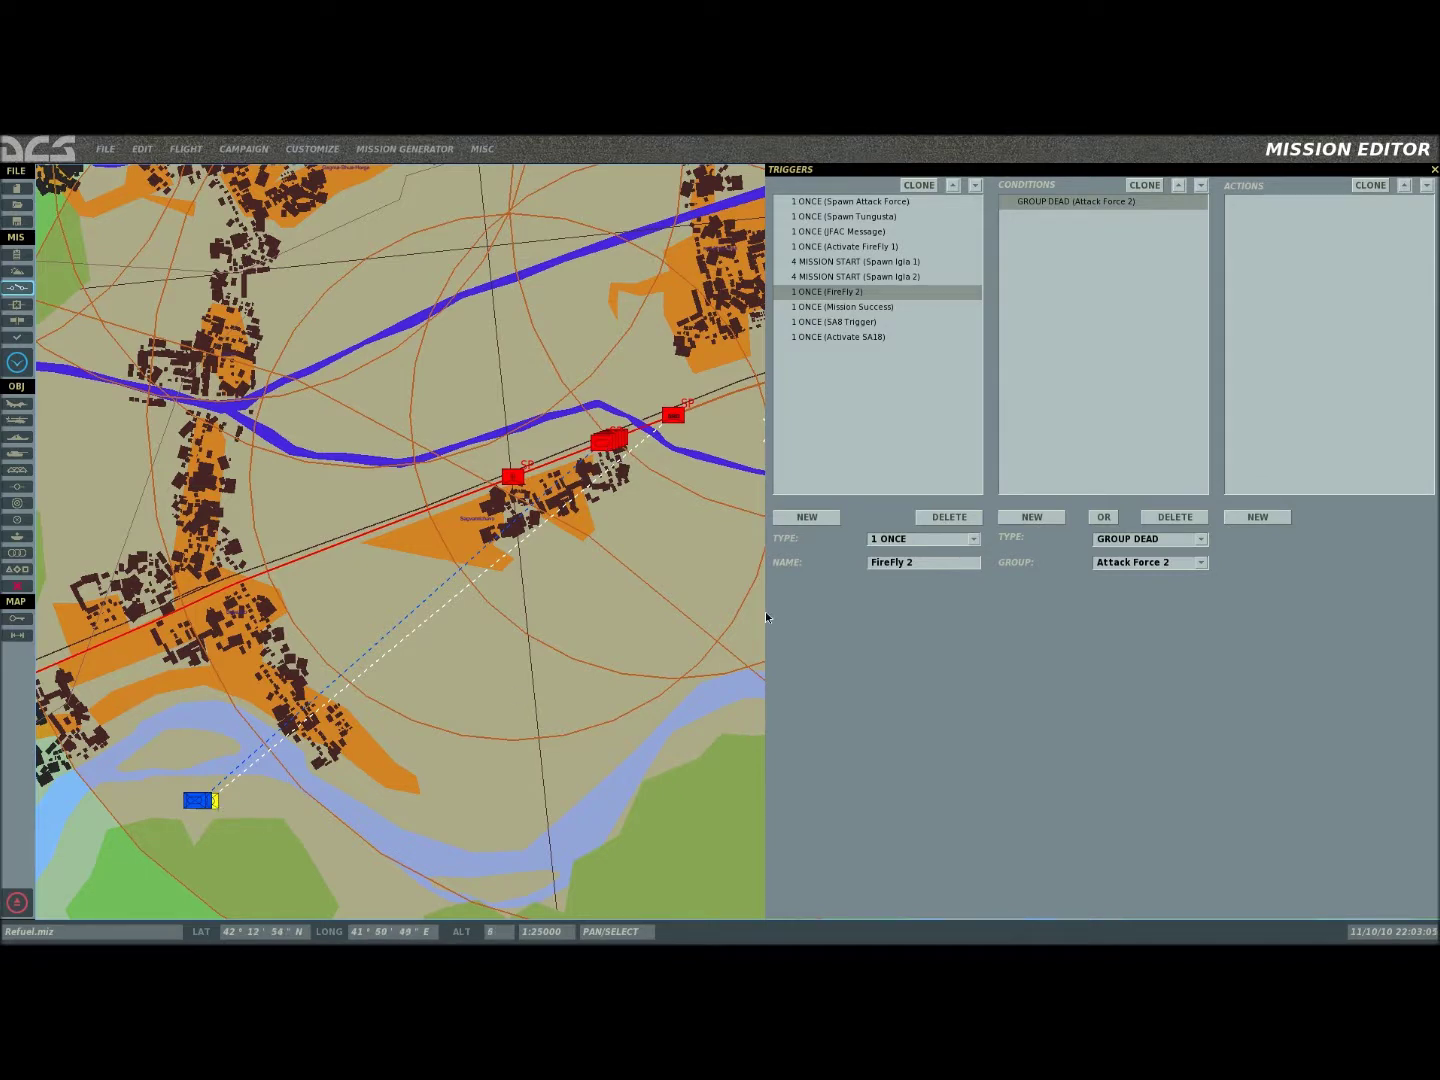
left_click(1258, 517)
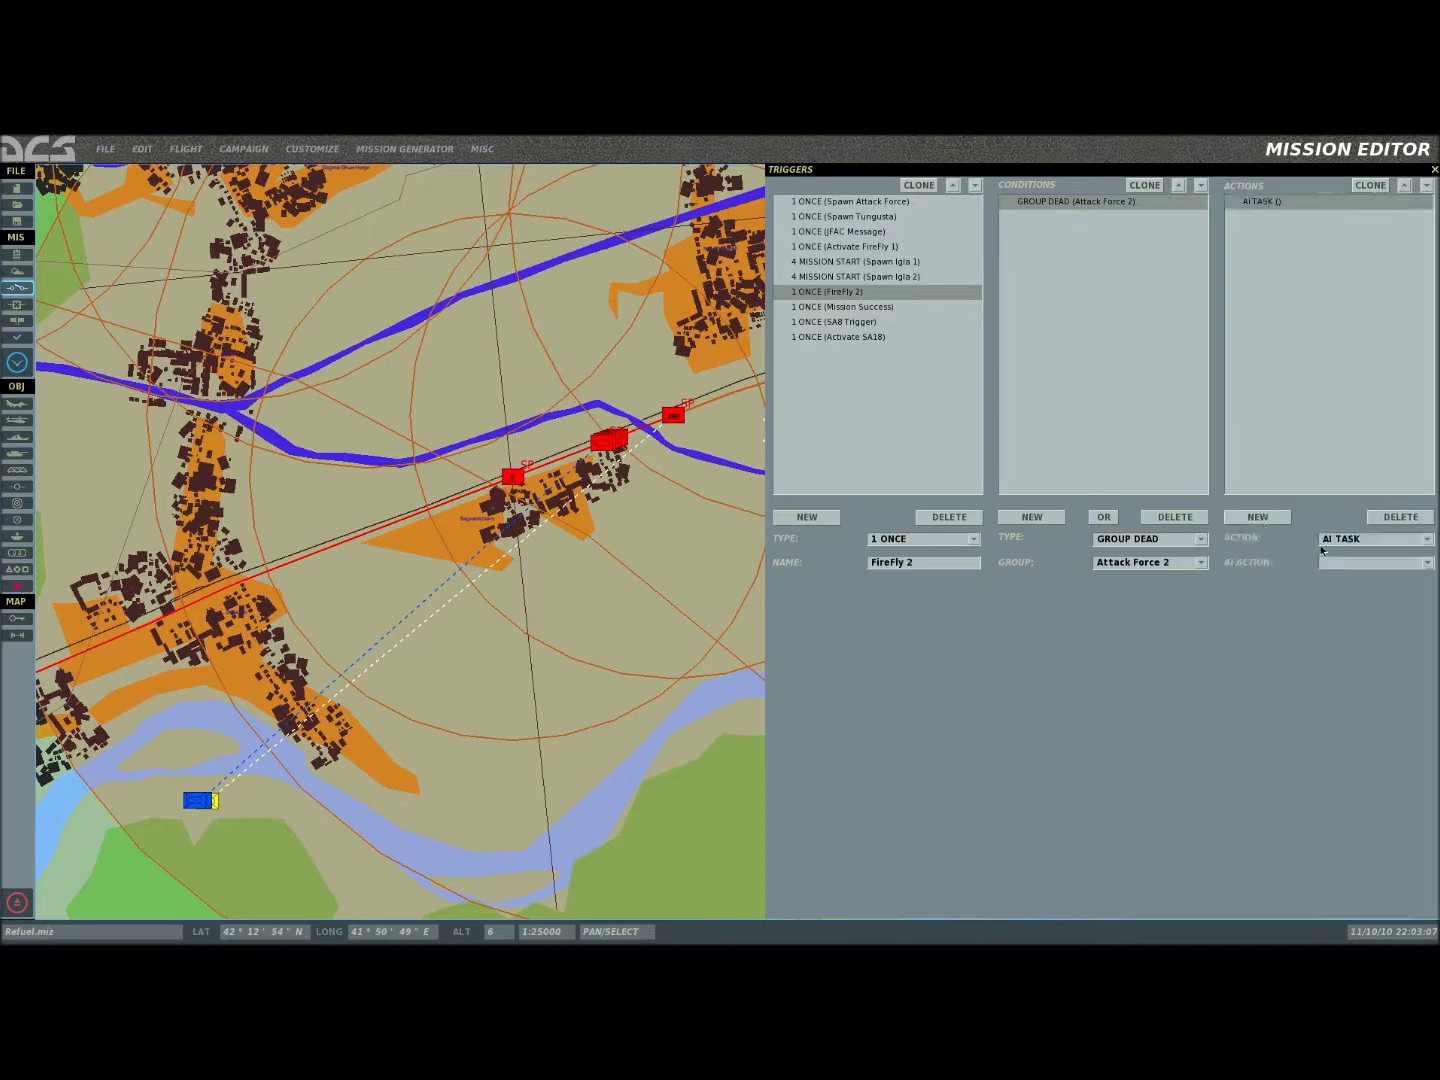
Step: Set the first action to GROUP DEACTIVATE for the FireFly group
left_click(1427, 540)
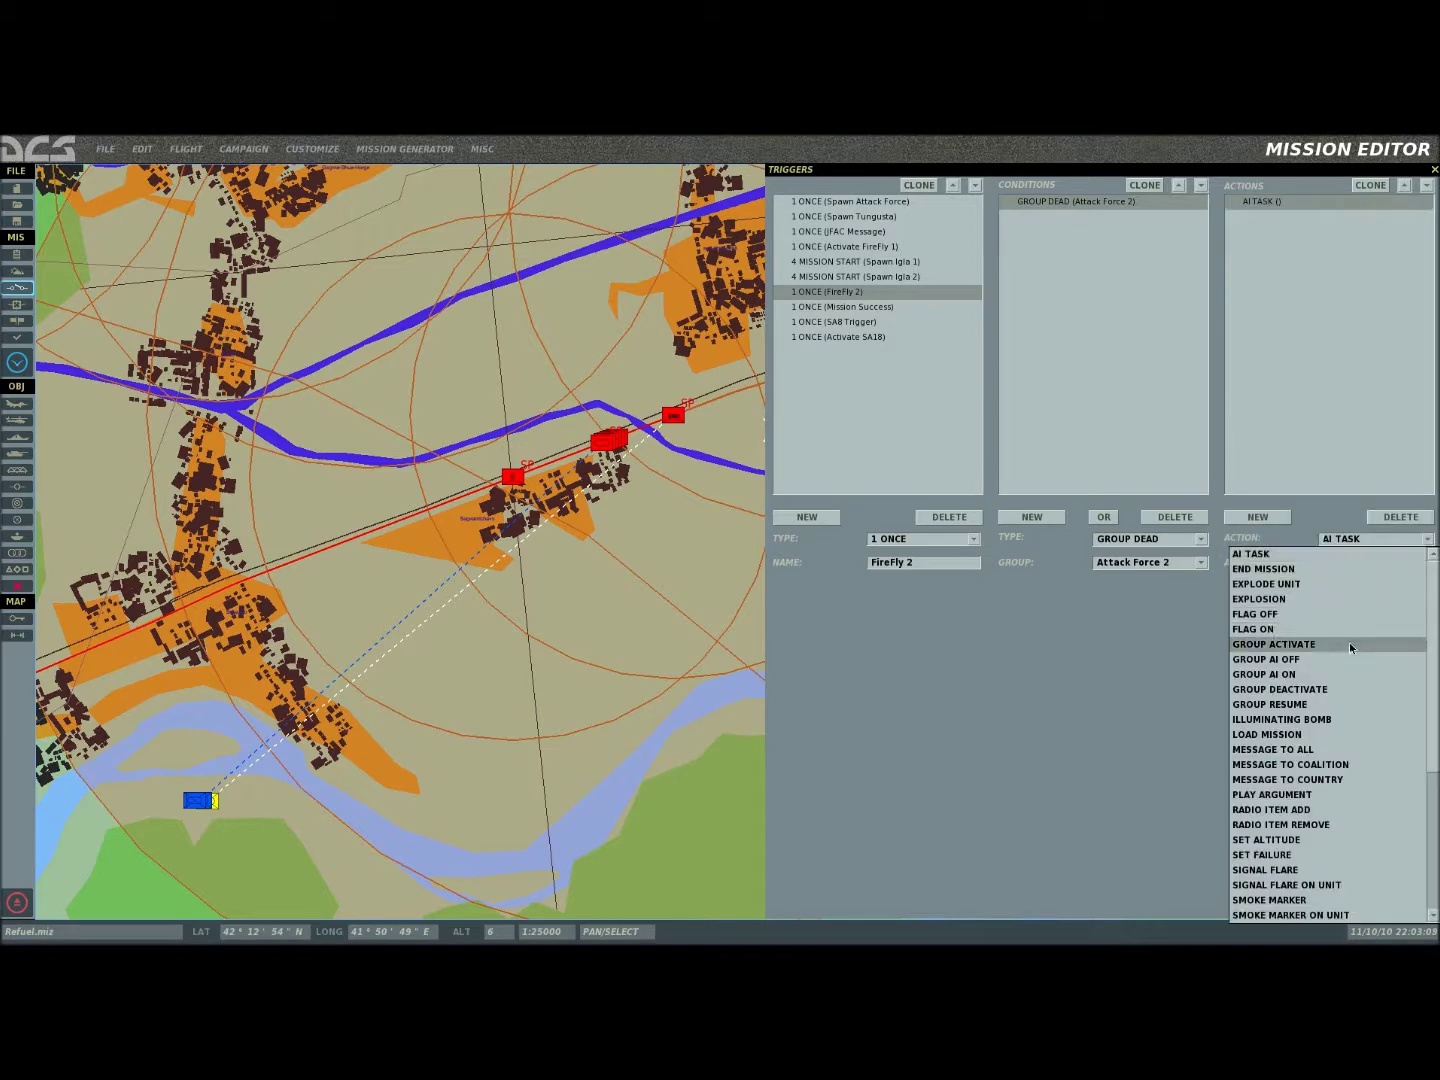
left_click(1350, 689)
left_click(1426, 563)
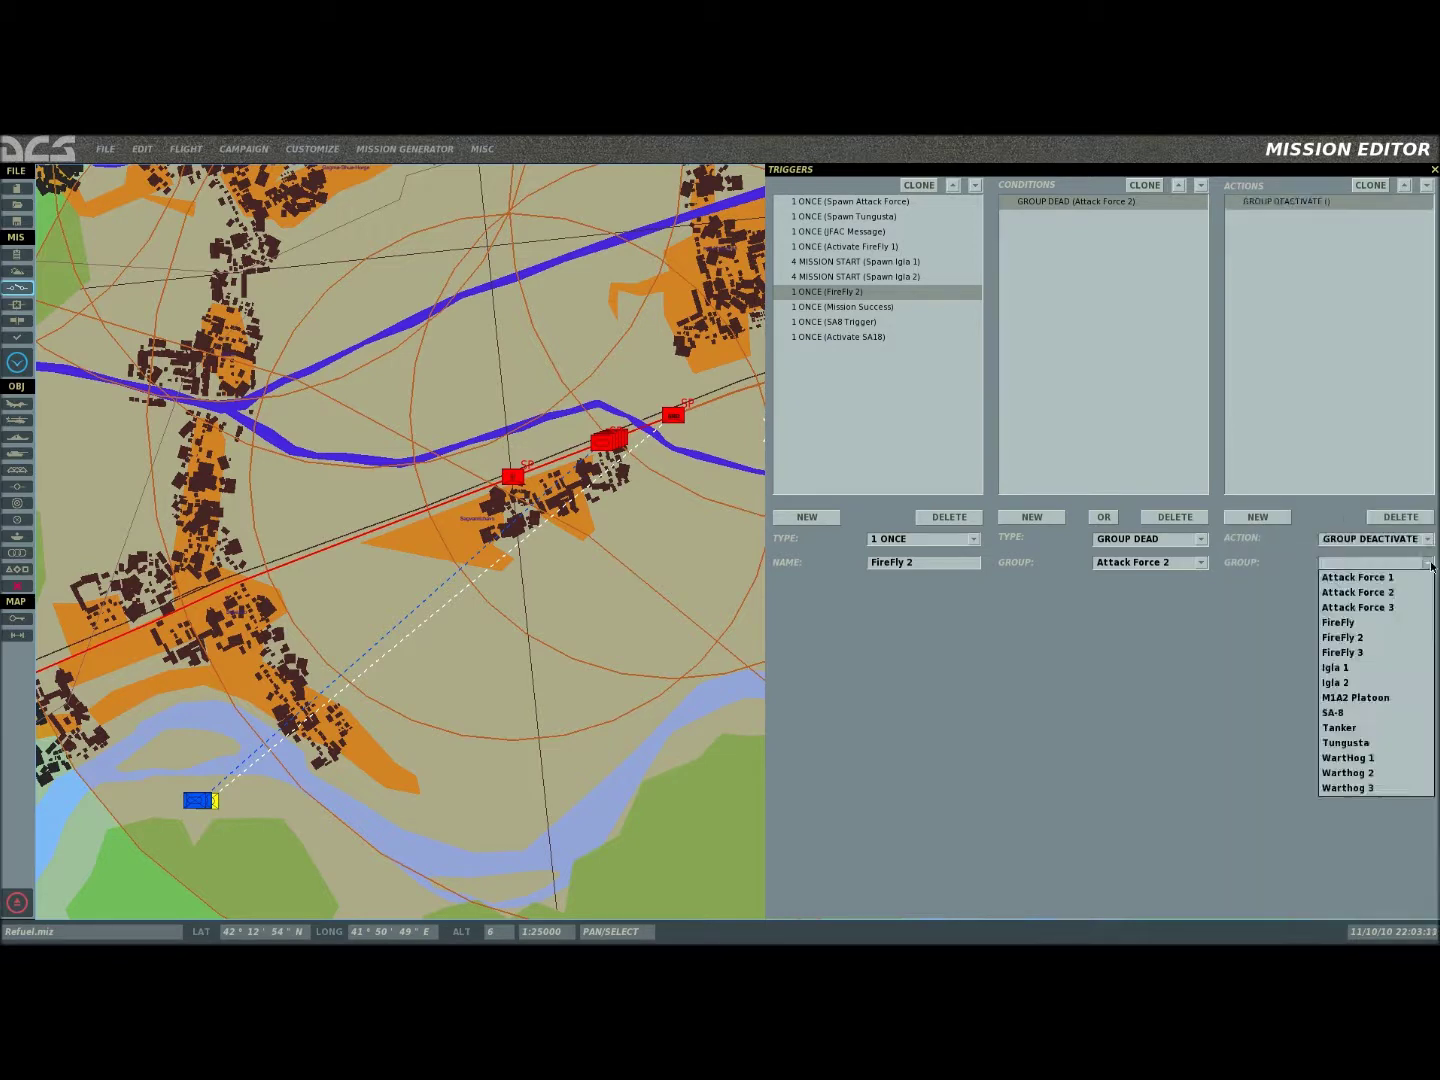
left_click(1414, 628)
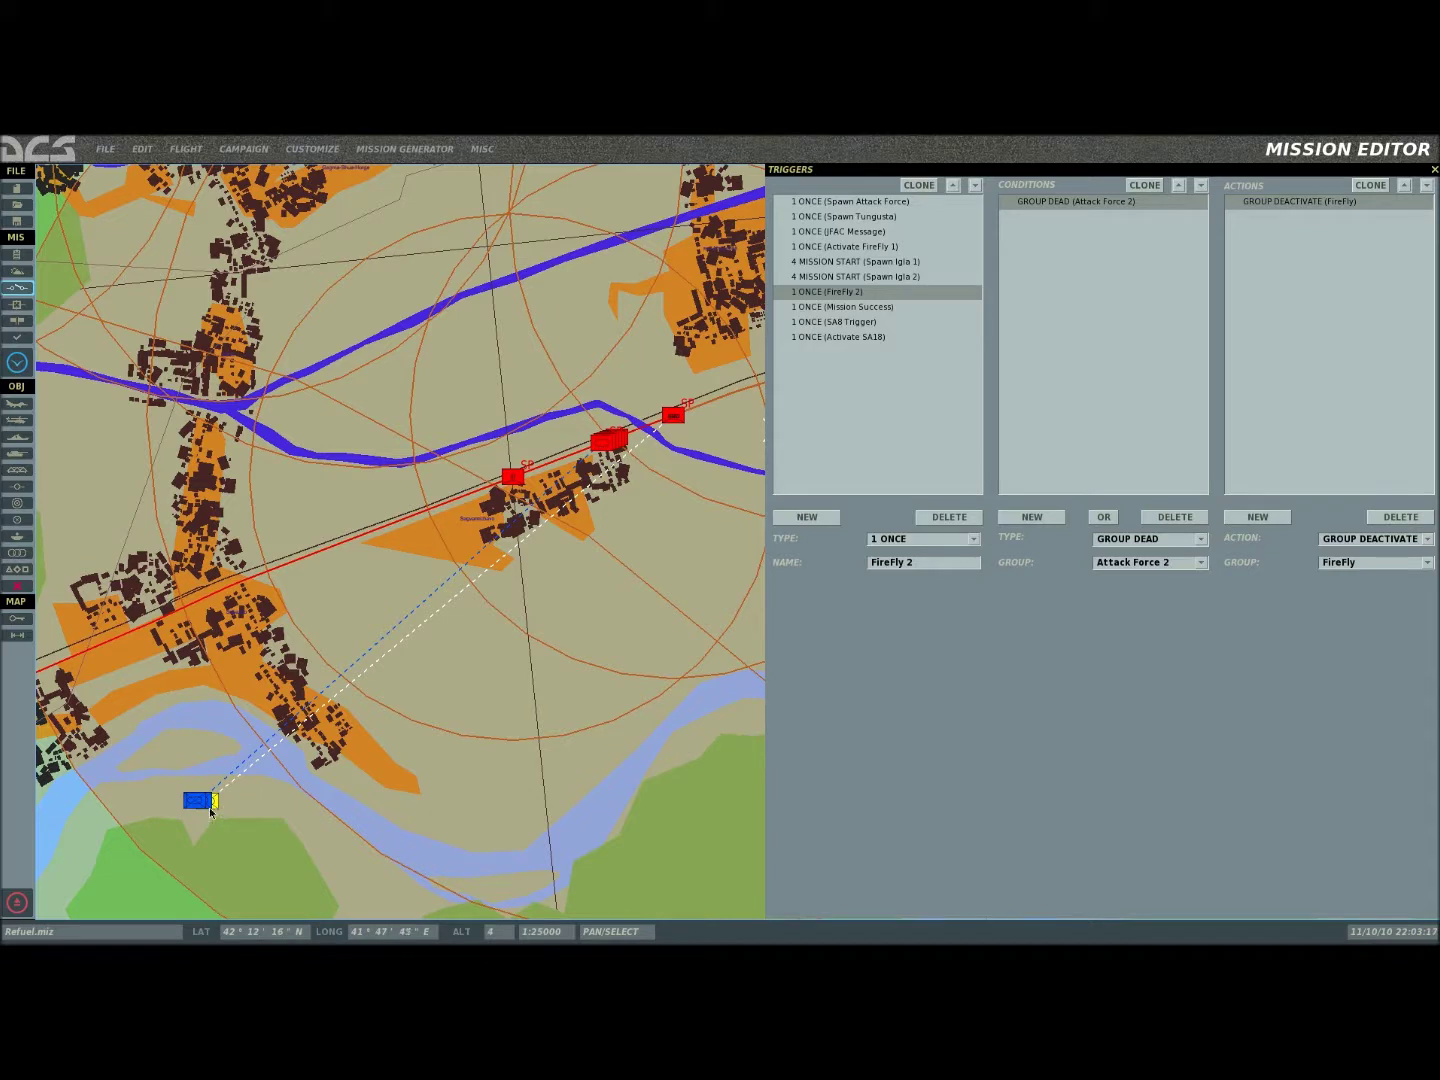
Step: Add a second action, GROUP ACTIVATE for FireFly 3, then create a new ONCE trigger
left_click(1272, 523)
left_click(1360, 537)
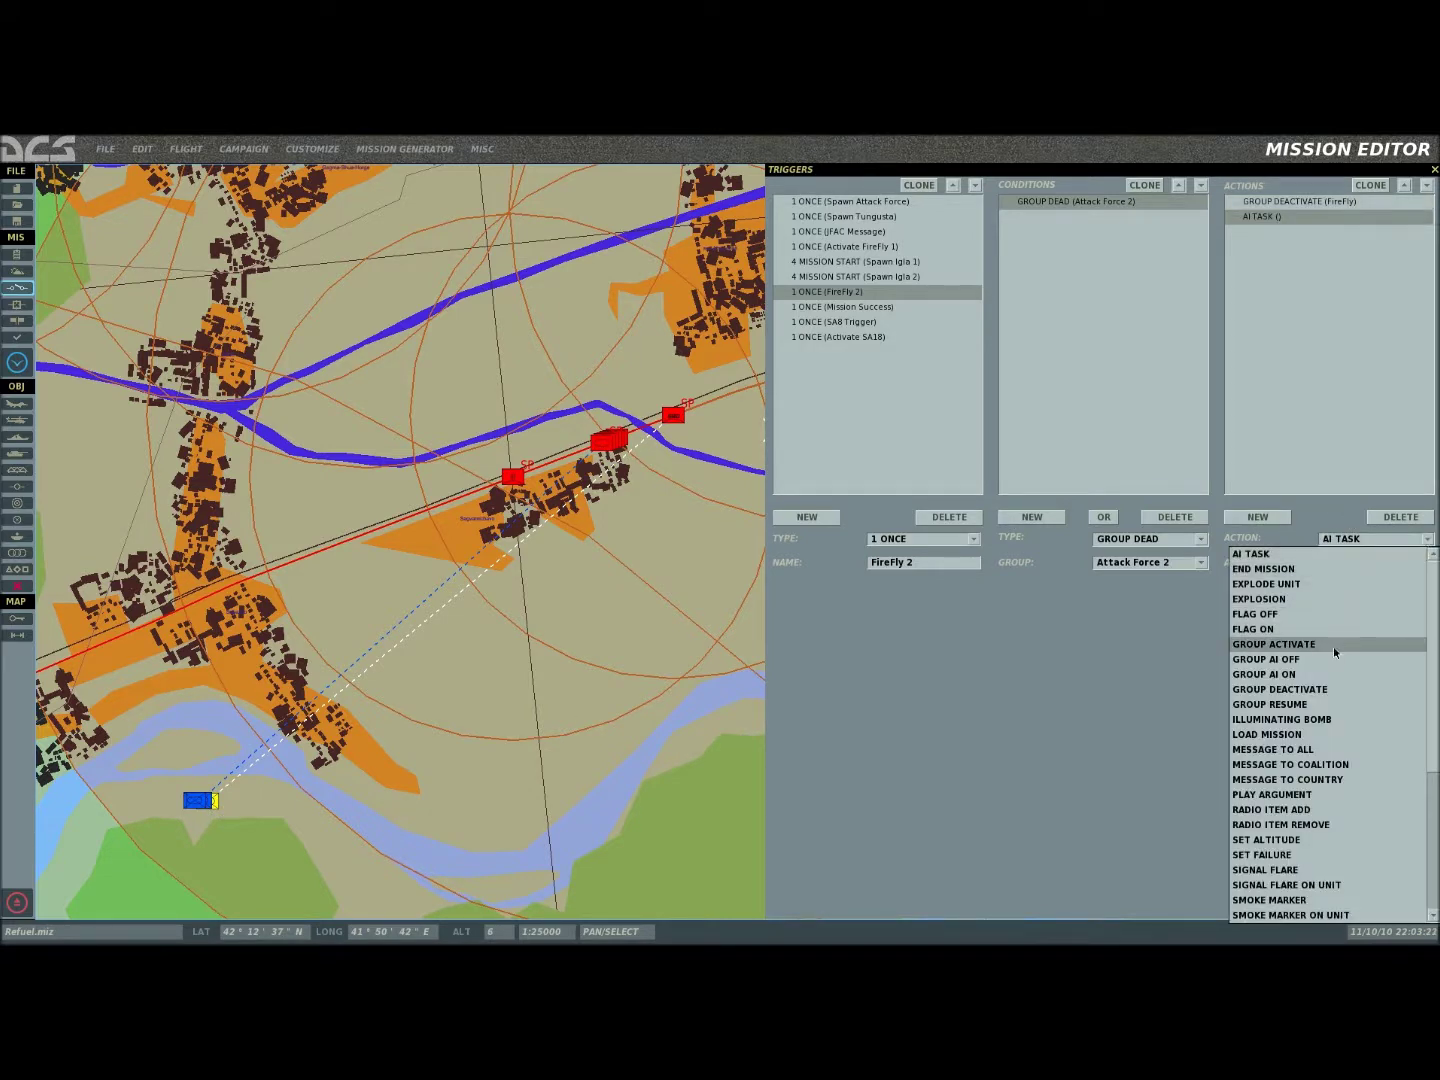
left_click(1334, 646)
left_click(1427, 565)
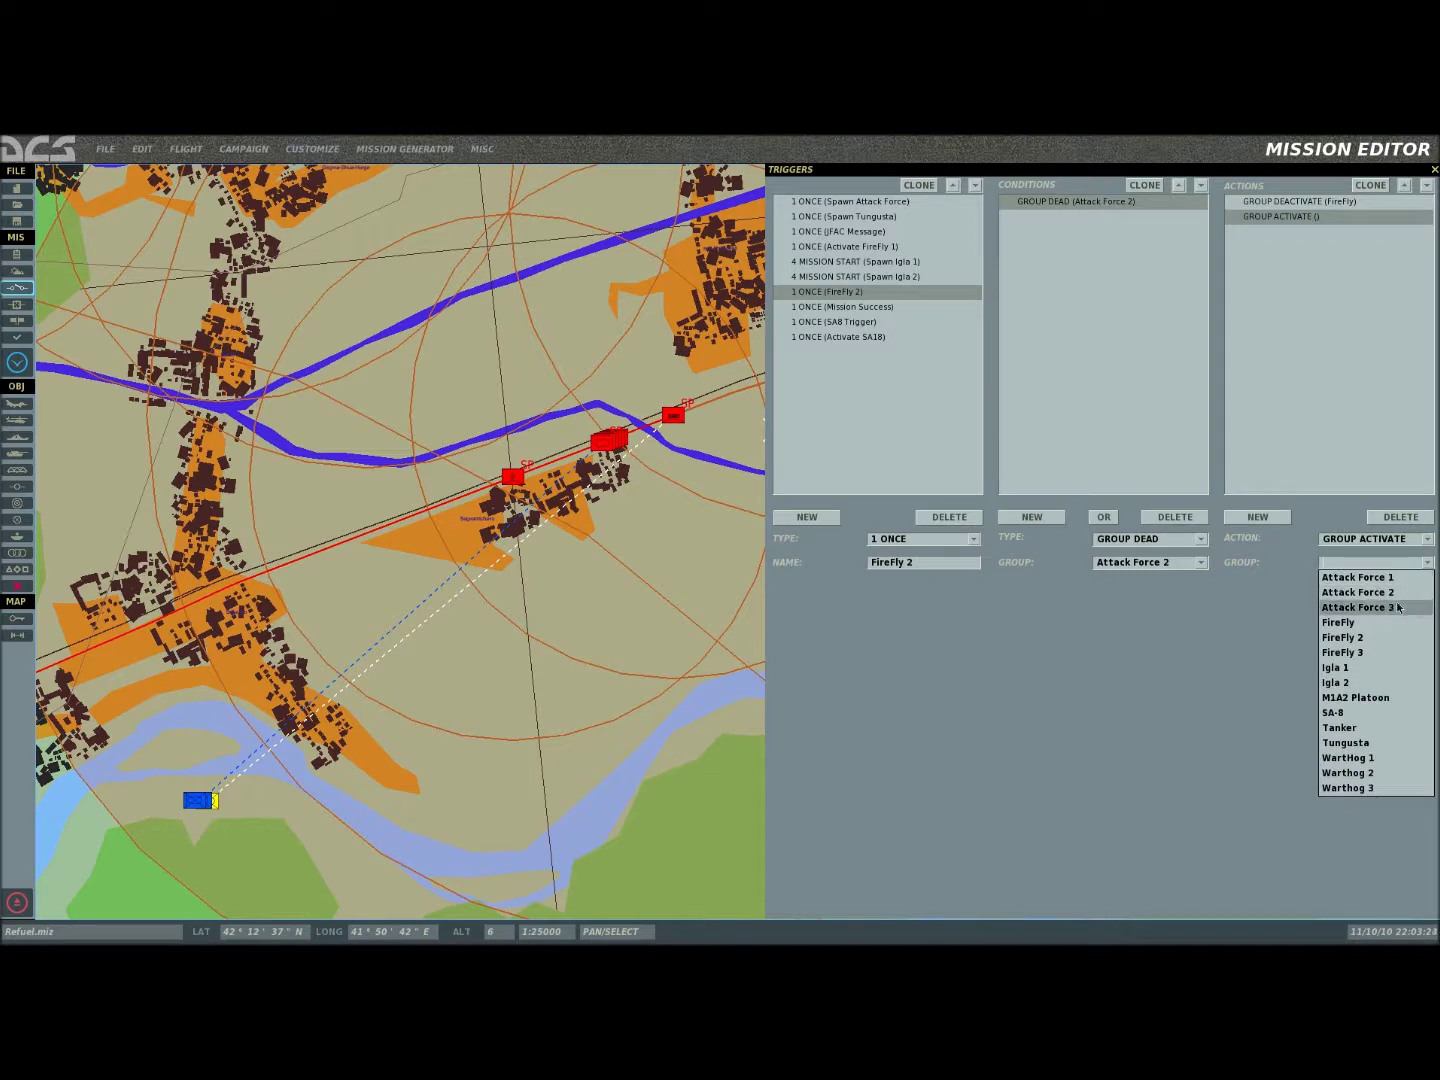
left_click(1378, 650)
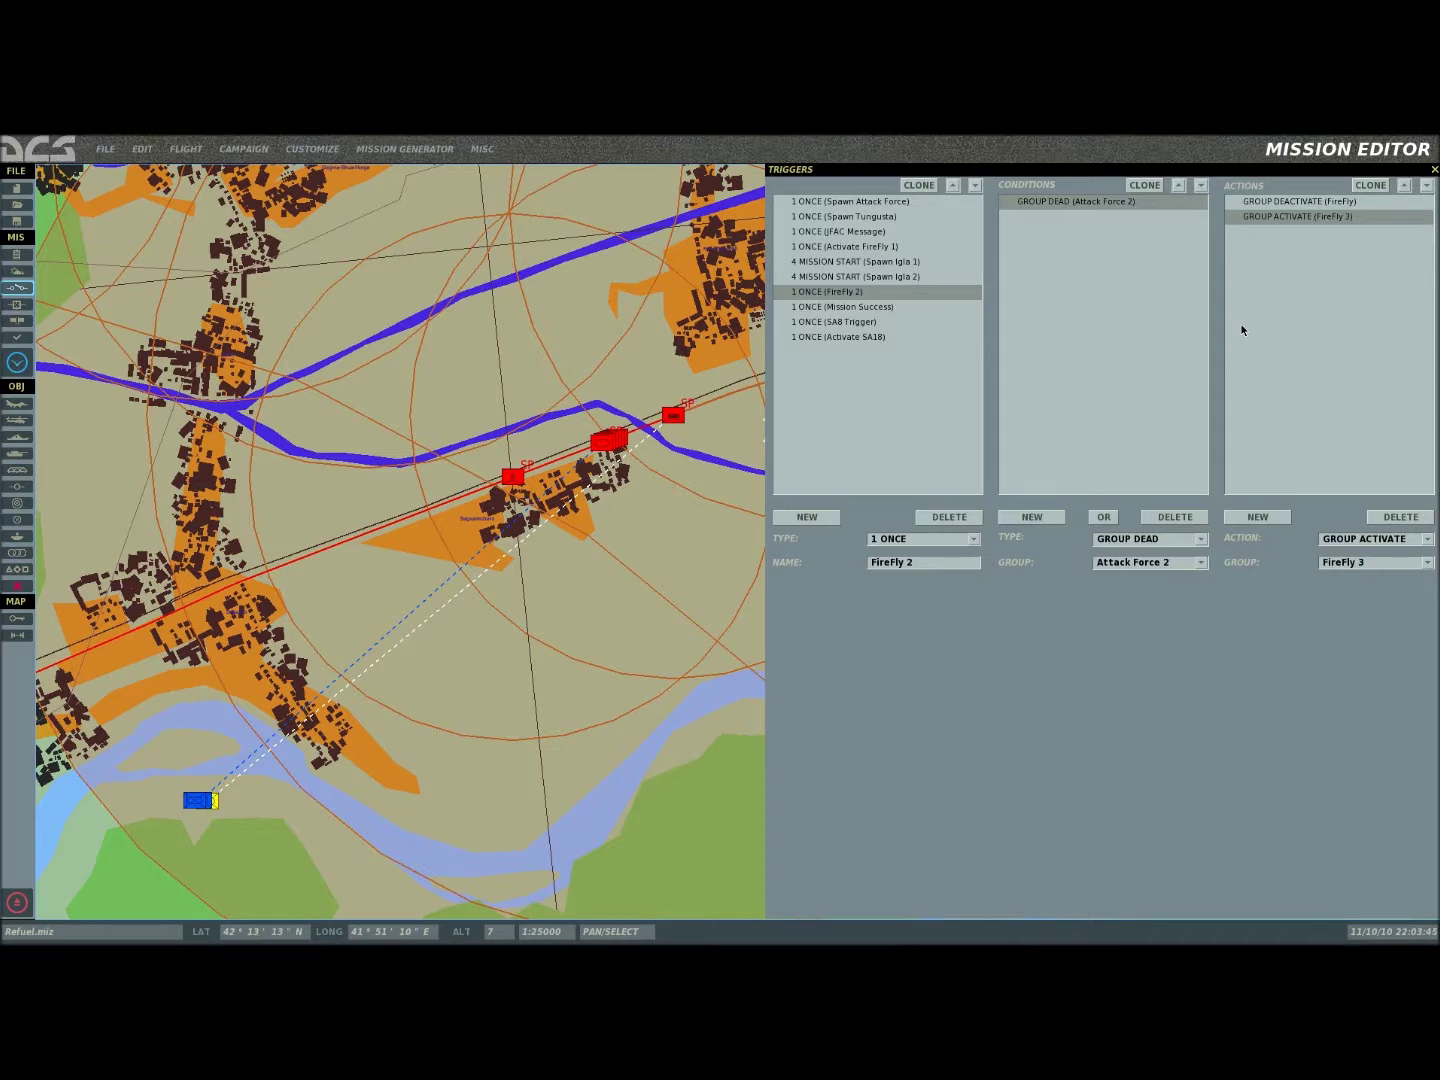
left_click(828, 516)
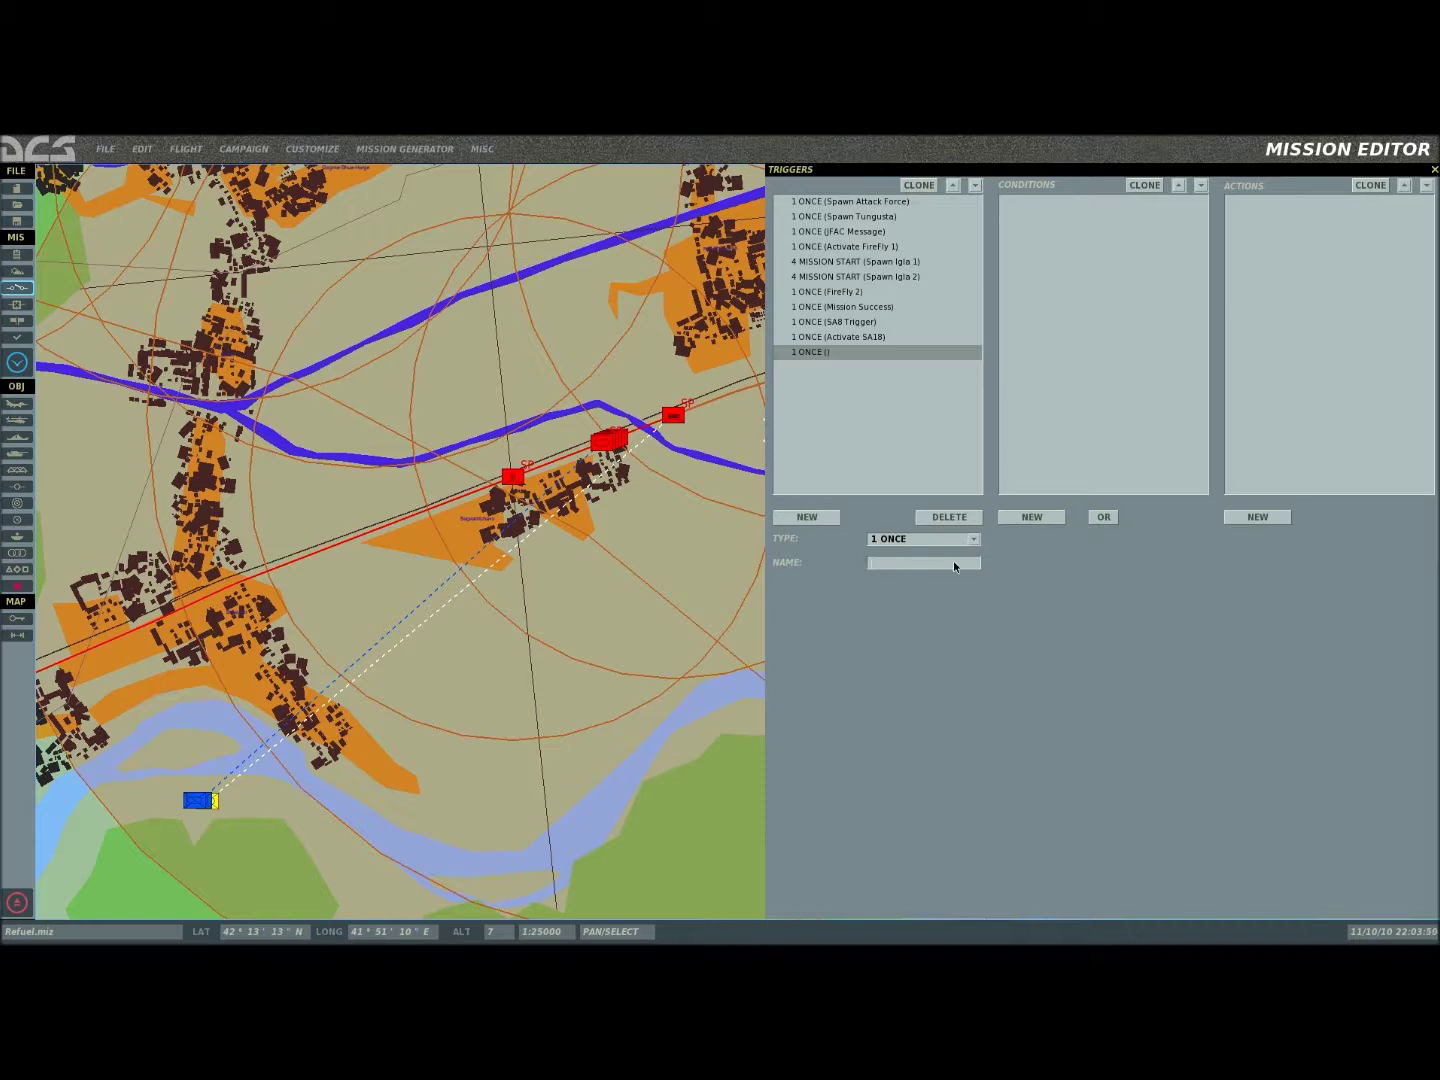
Step: Name the new trigger Firefly 2, rename the earlier trigger FireFly 3, and add a condition to Firefly 2
type("Firefly 3")
left_click(846, 293)
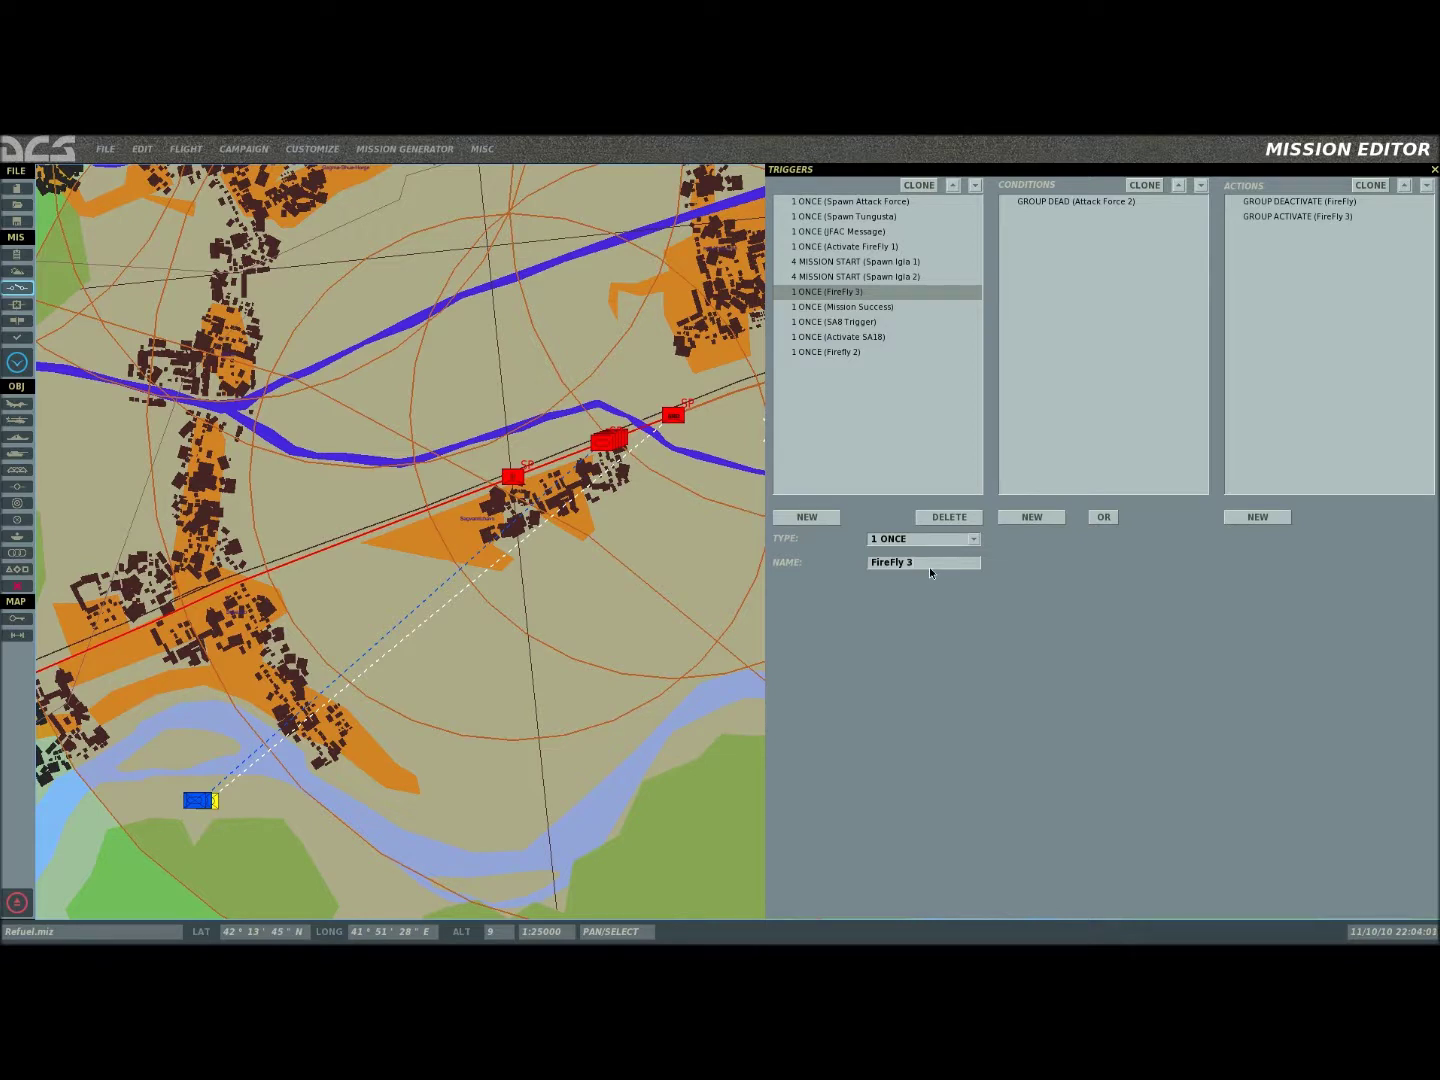
left_click(821, 352)
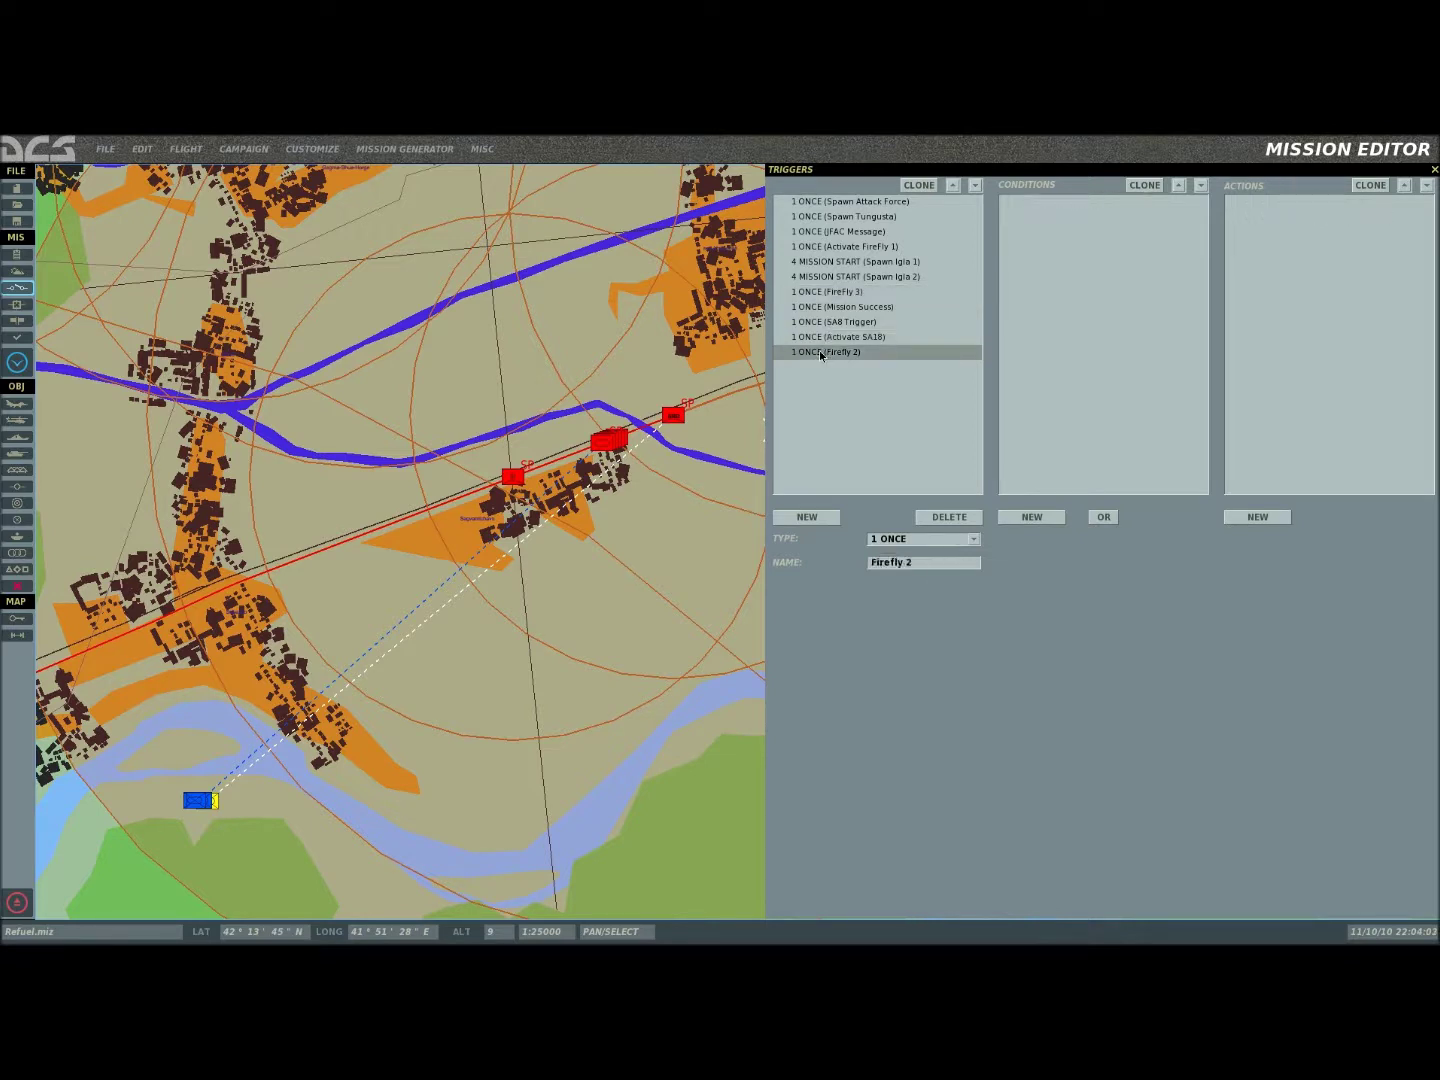
left_click(1031, 518)
left_click(1201, 539)
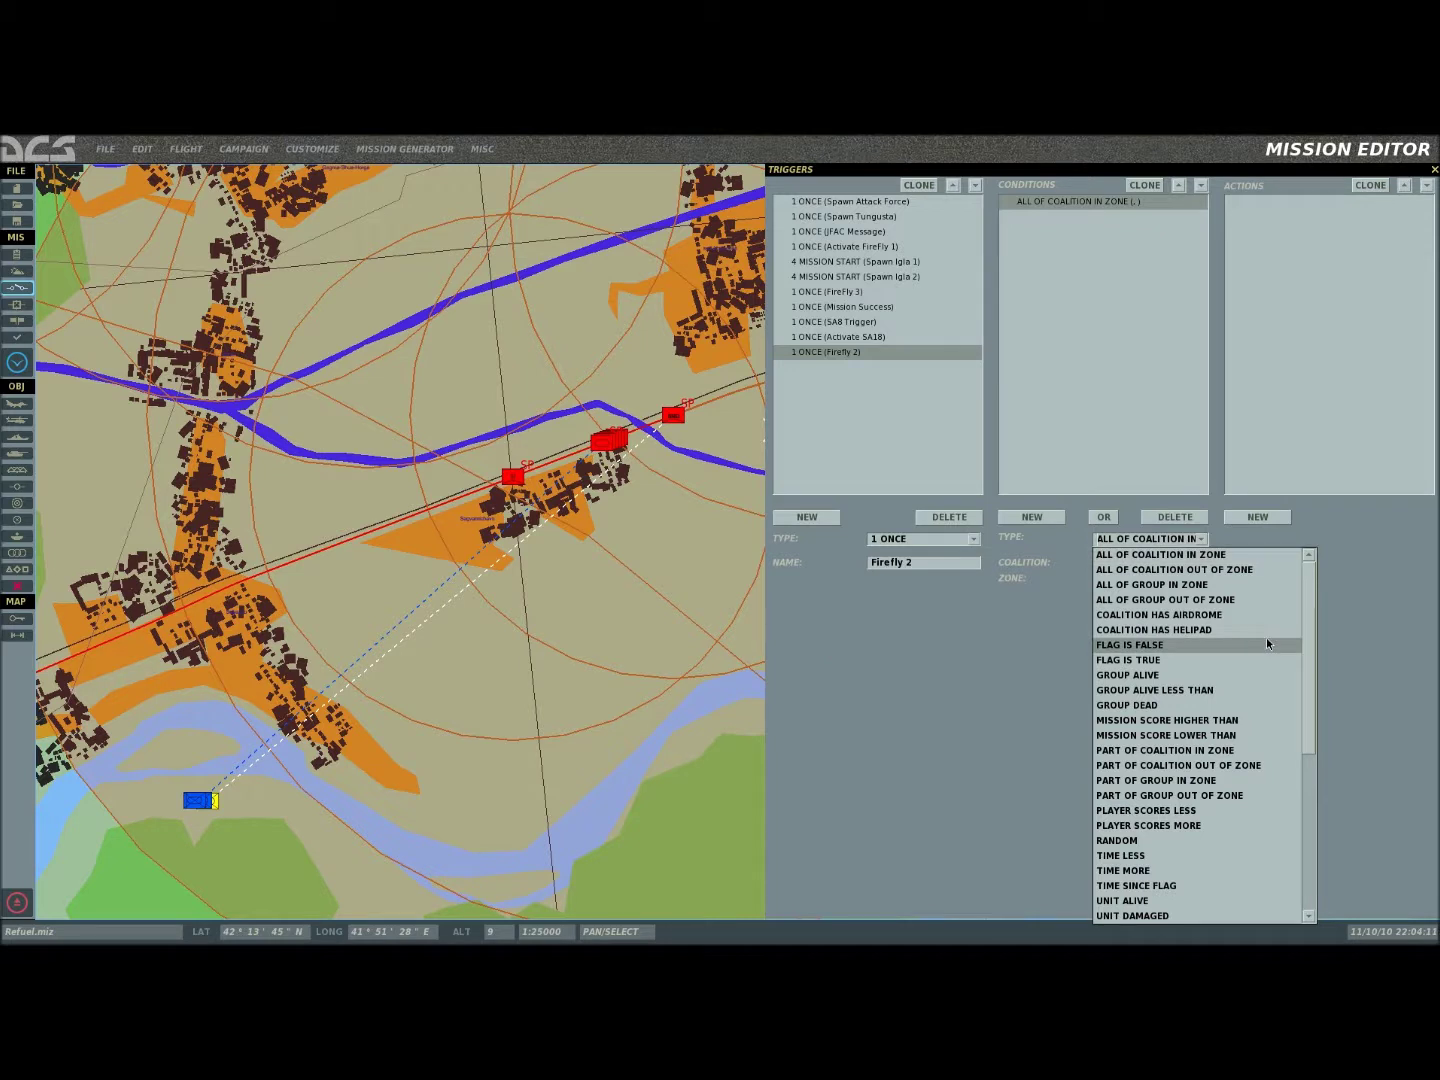
Step: Set the condition type to GROUP DEAD, then pan the map and select the FireFly 2 group
left_click(1197, 706)
left_click(1202, 563)
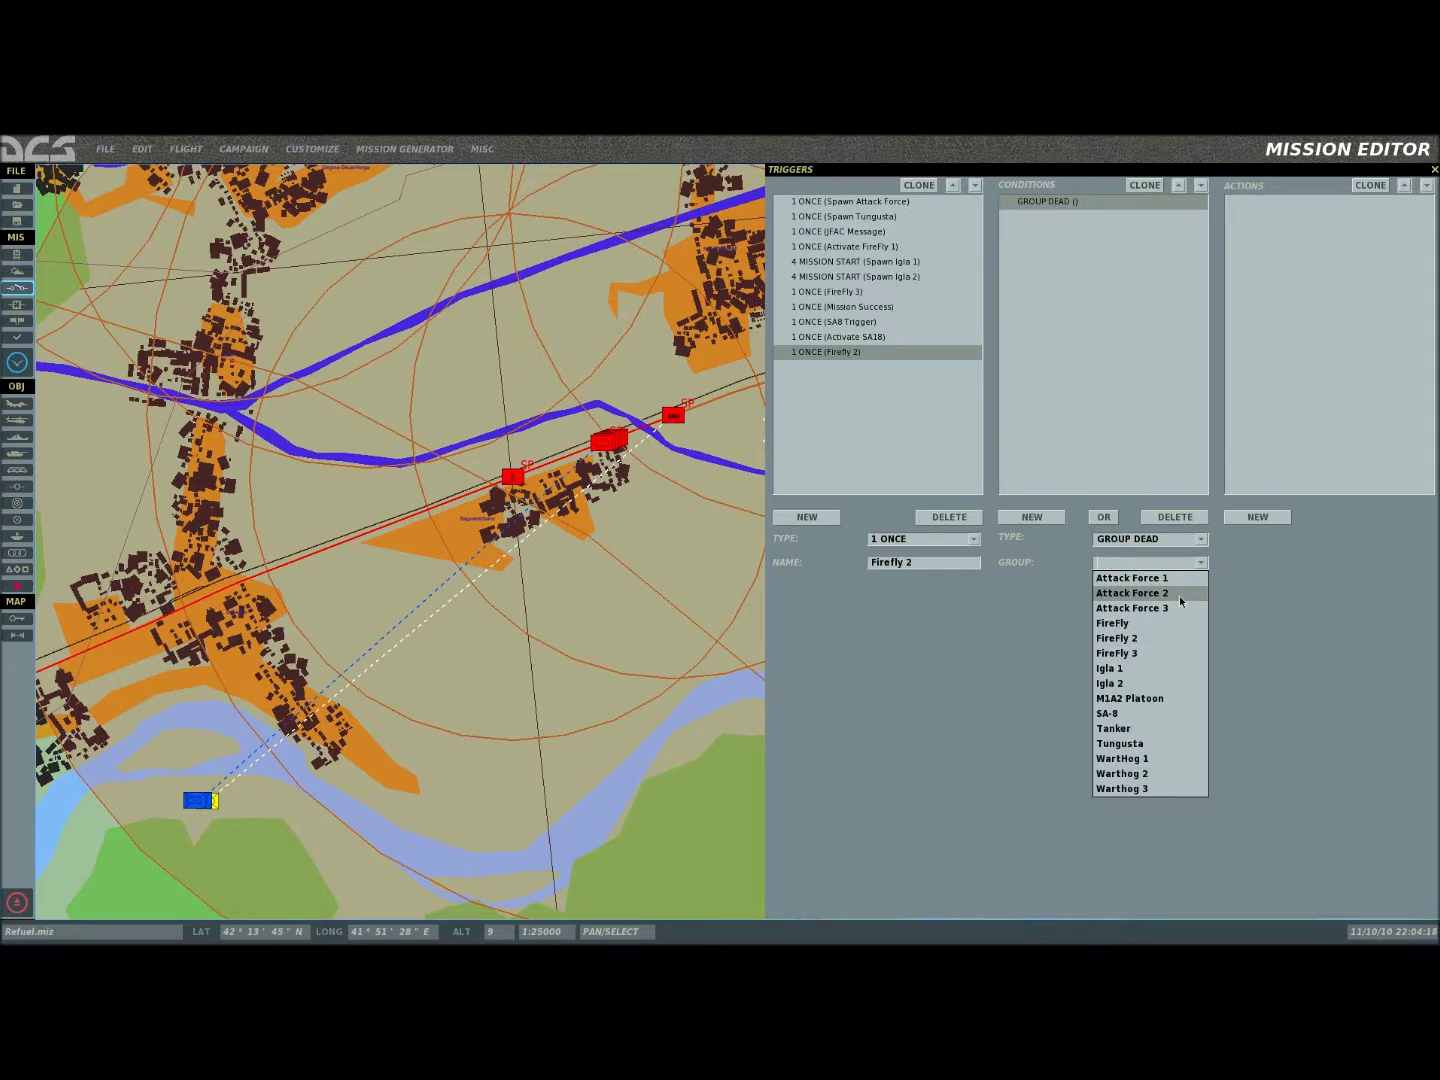
left_click_drag(599, 626, 679, 554)
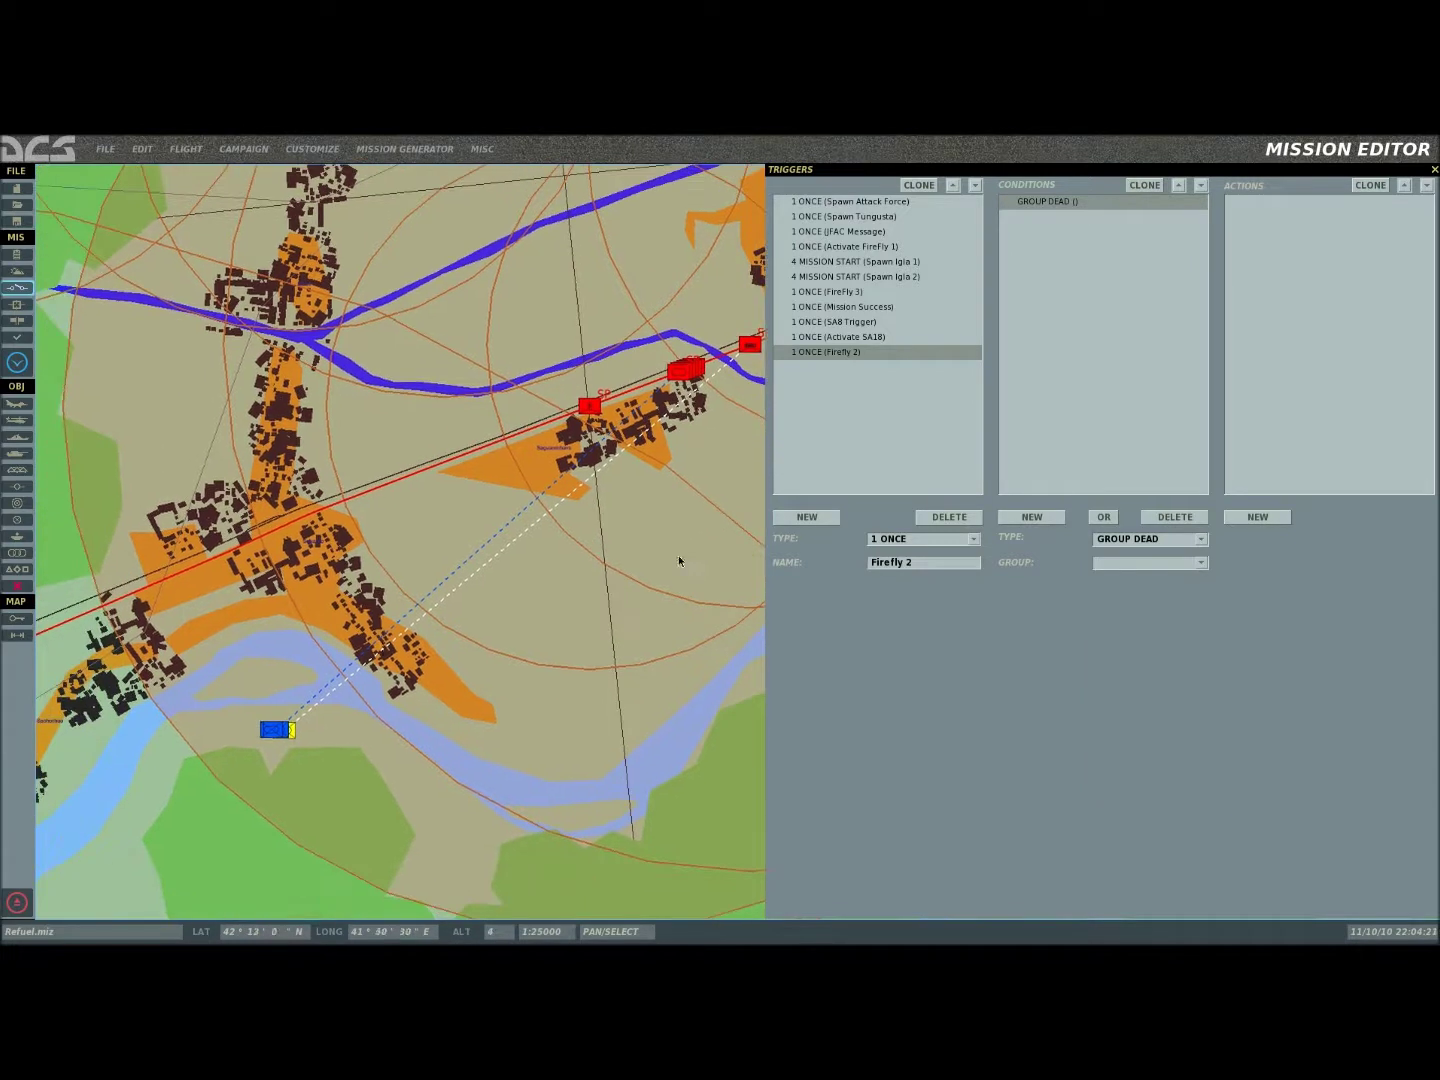
left_click(292, 735)
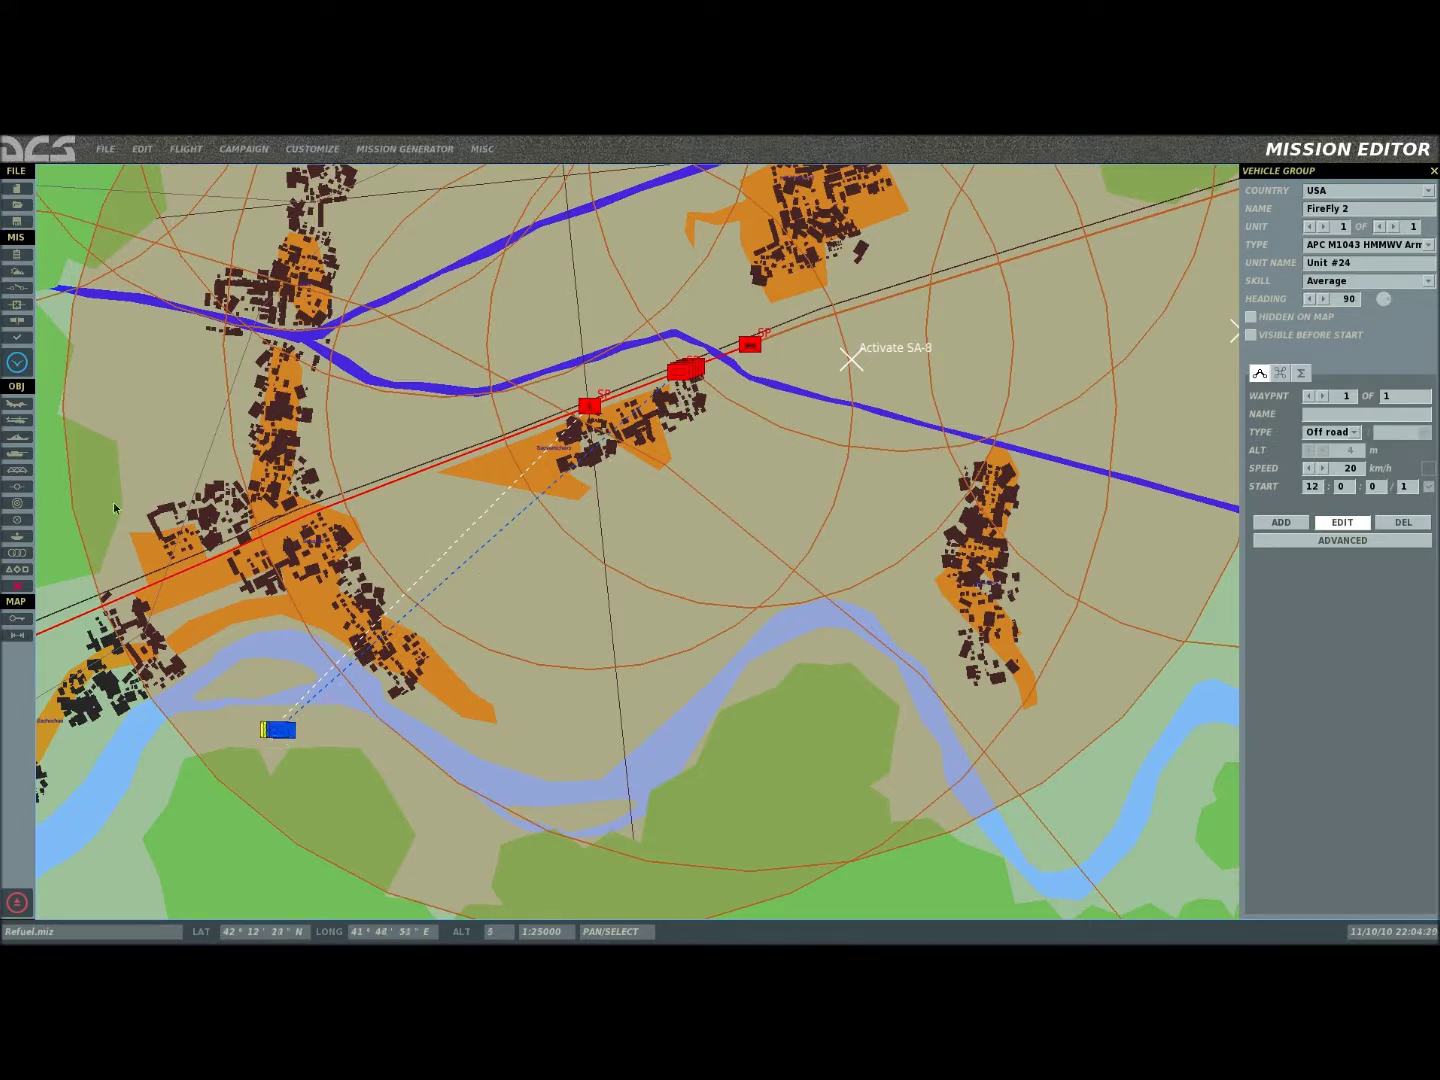
Step: Reopen the Firefly 2 trigger, add a GROUP DEAD condition for Attack Force 3, and add an action
left_click(17, 288)
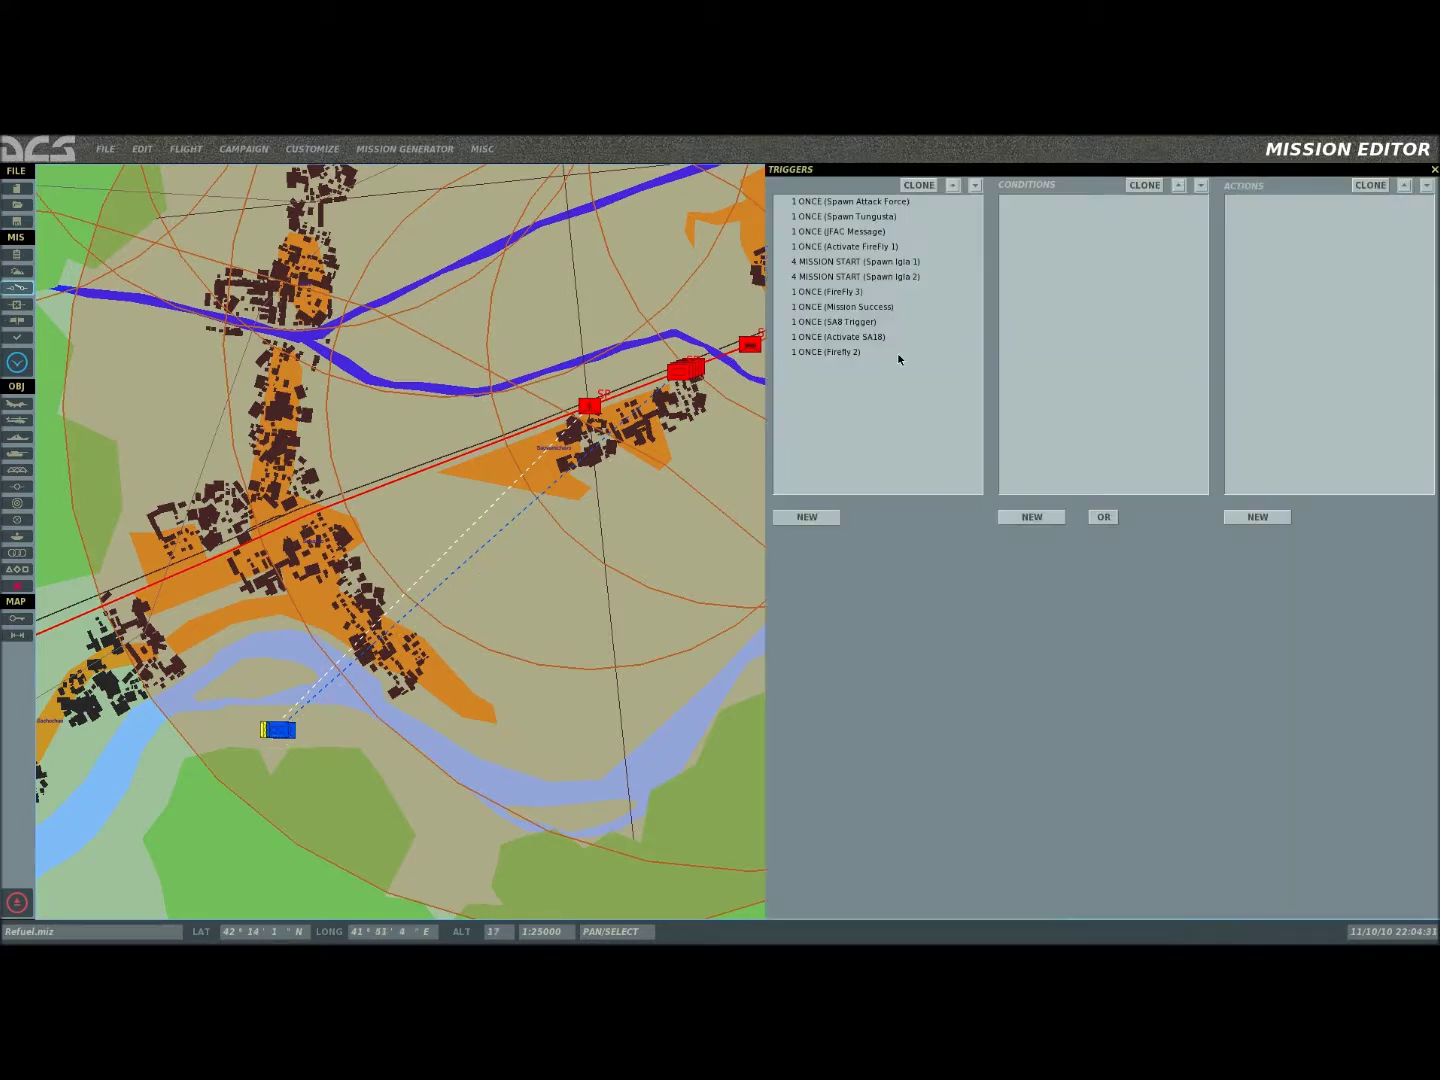
left_click(820, 355)
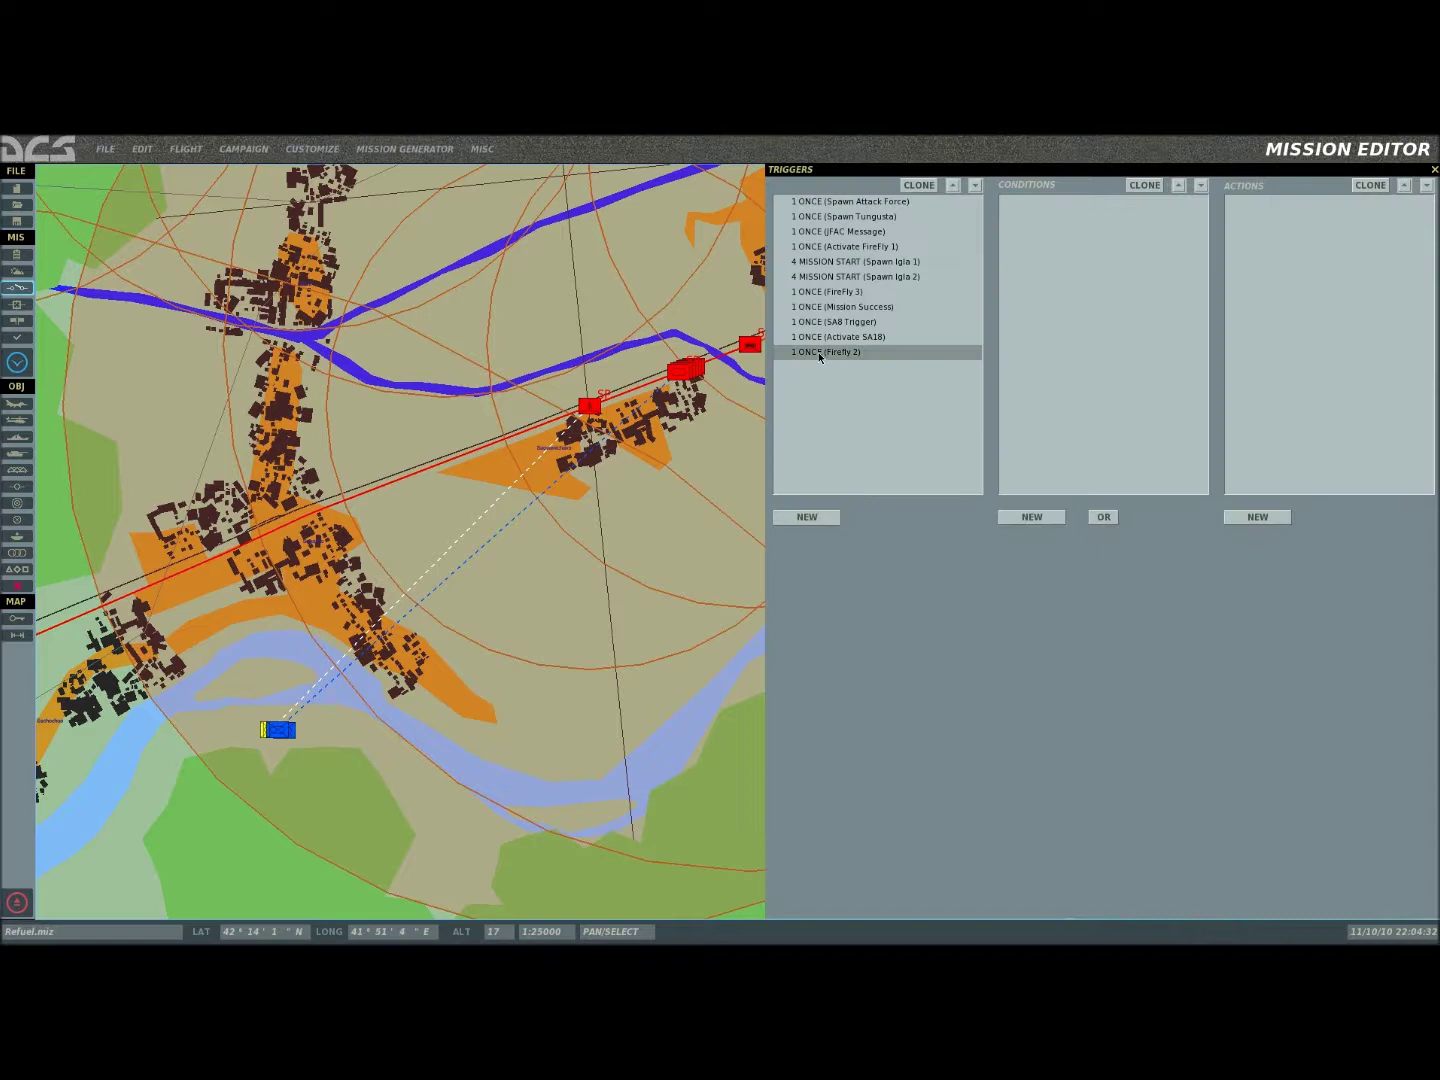
left_click(1051, 521)
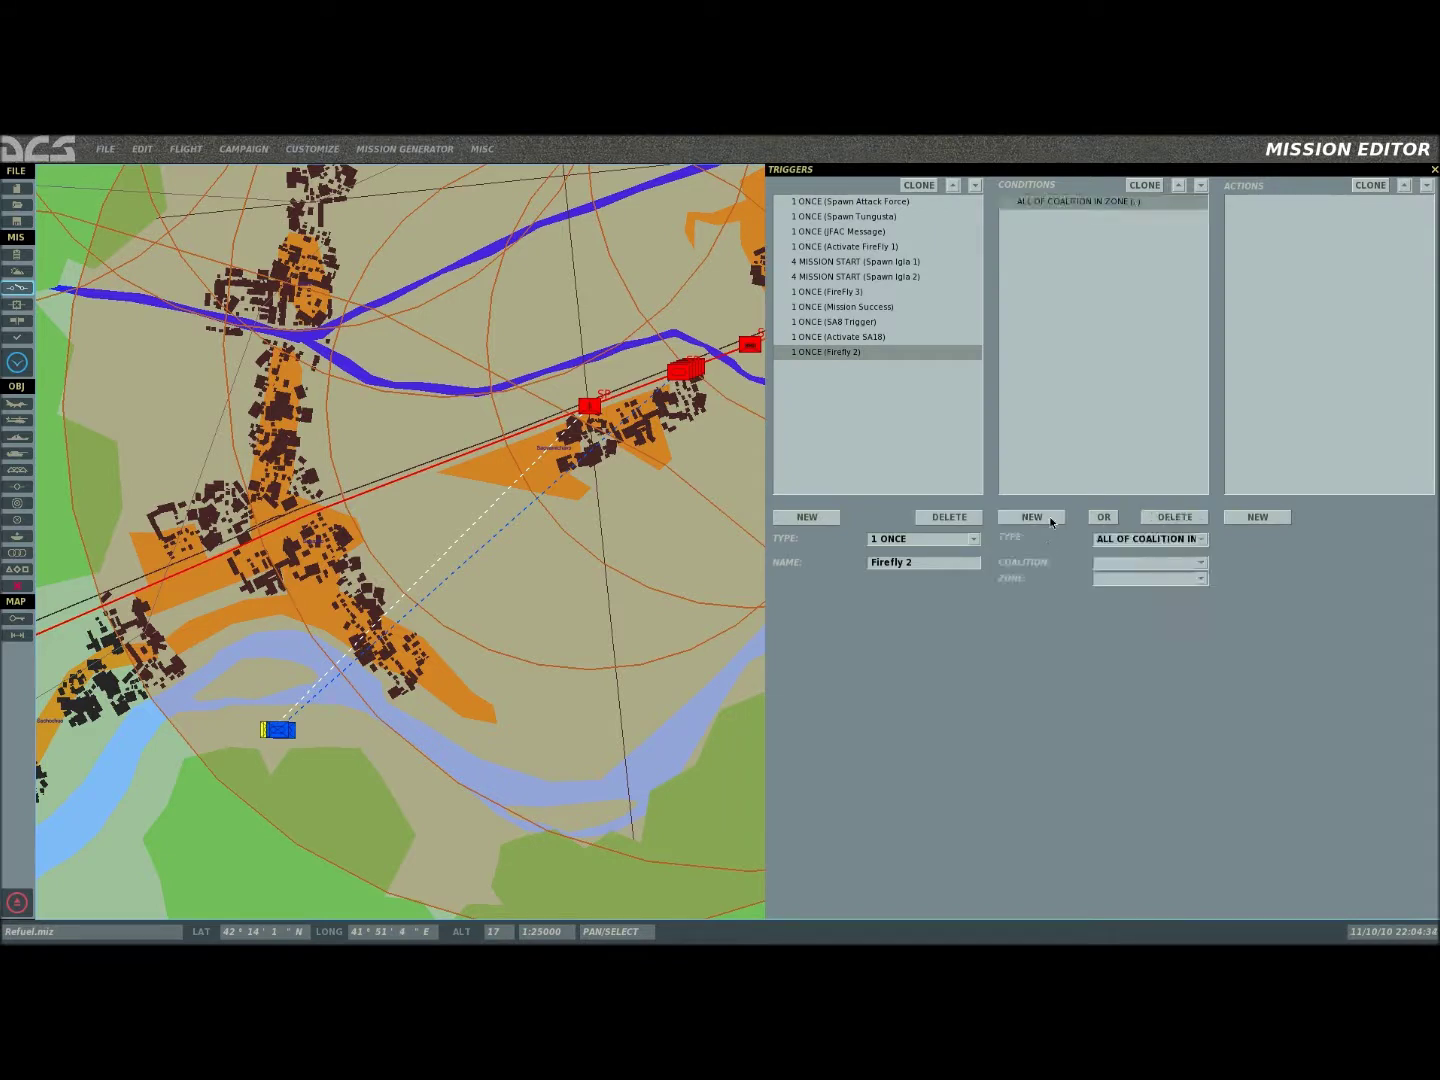
left_click(1199, 541)
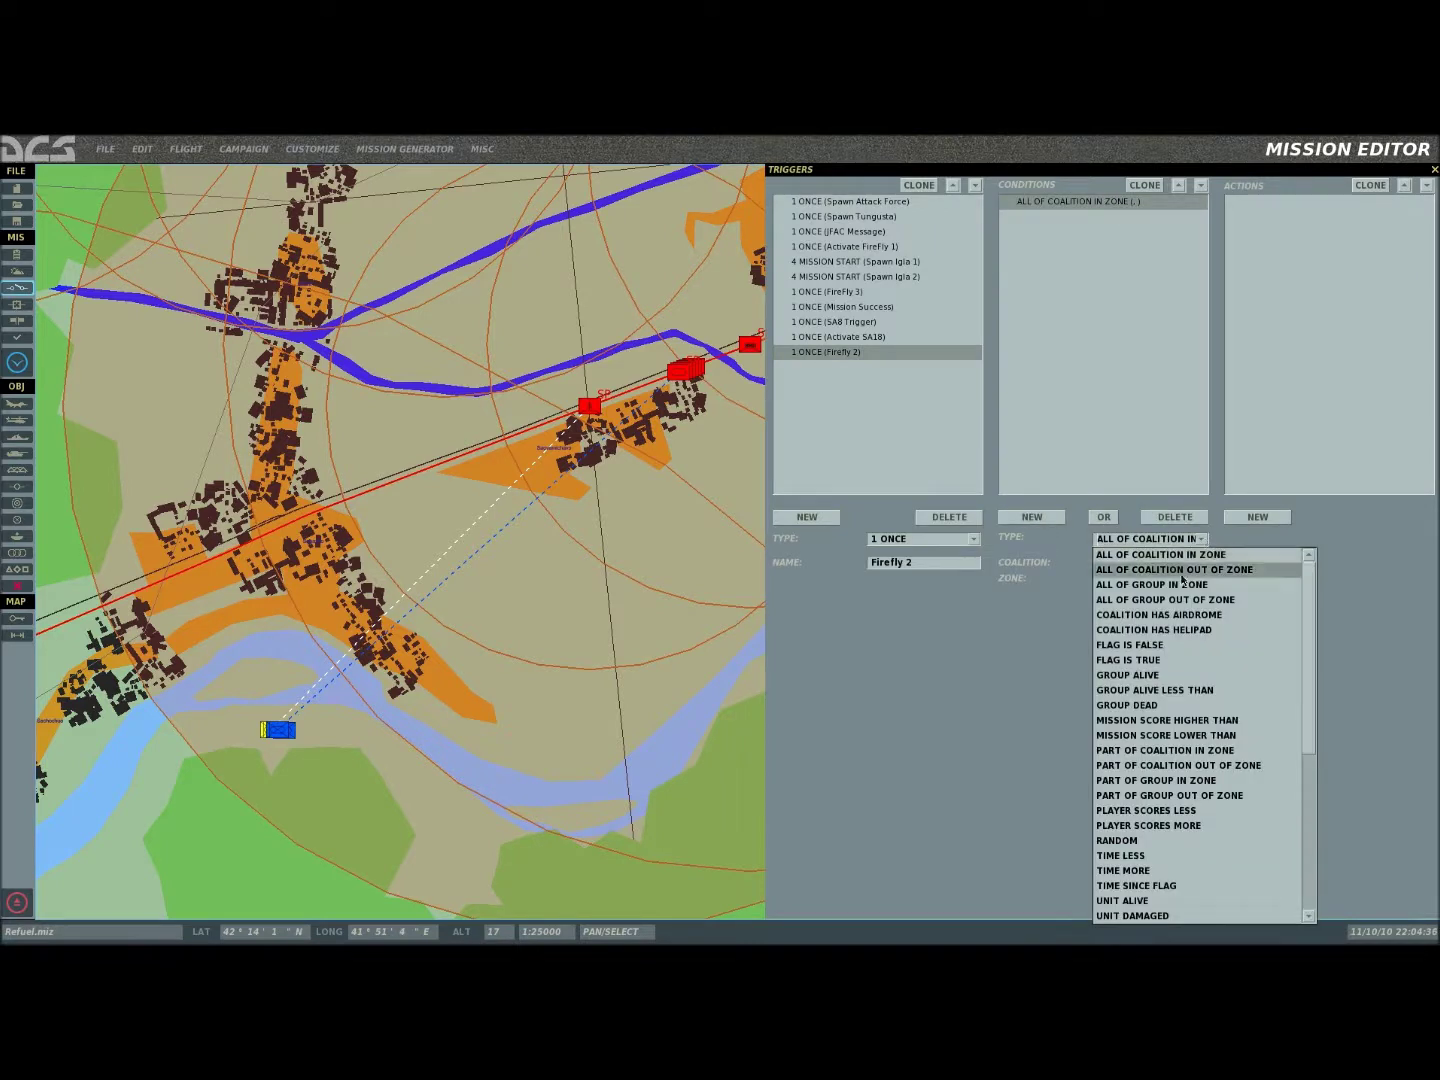
left_click(1166, 705)
left_click(1202, 563)
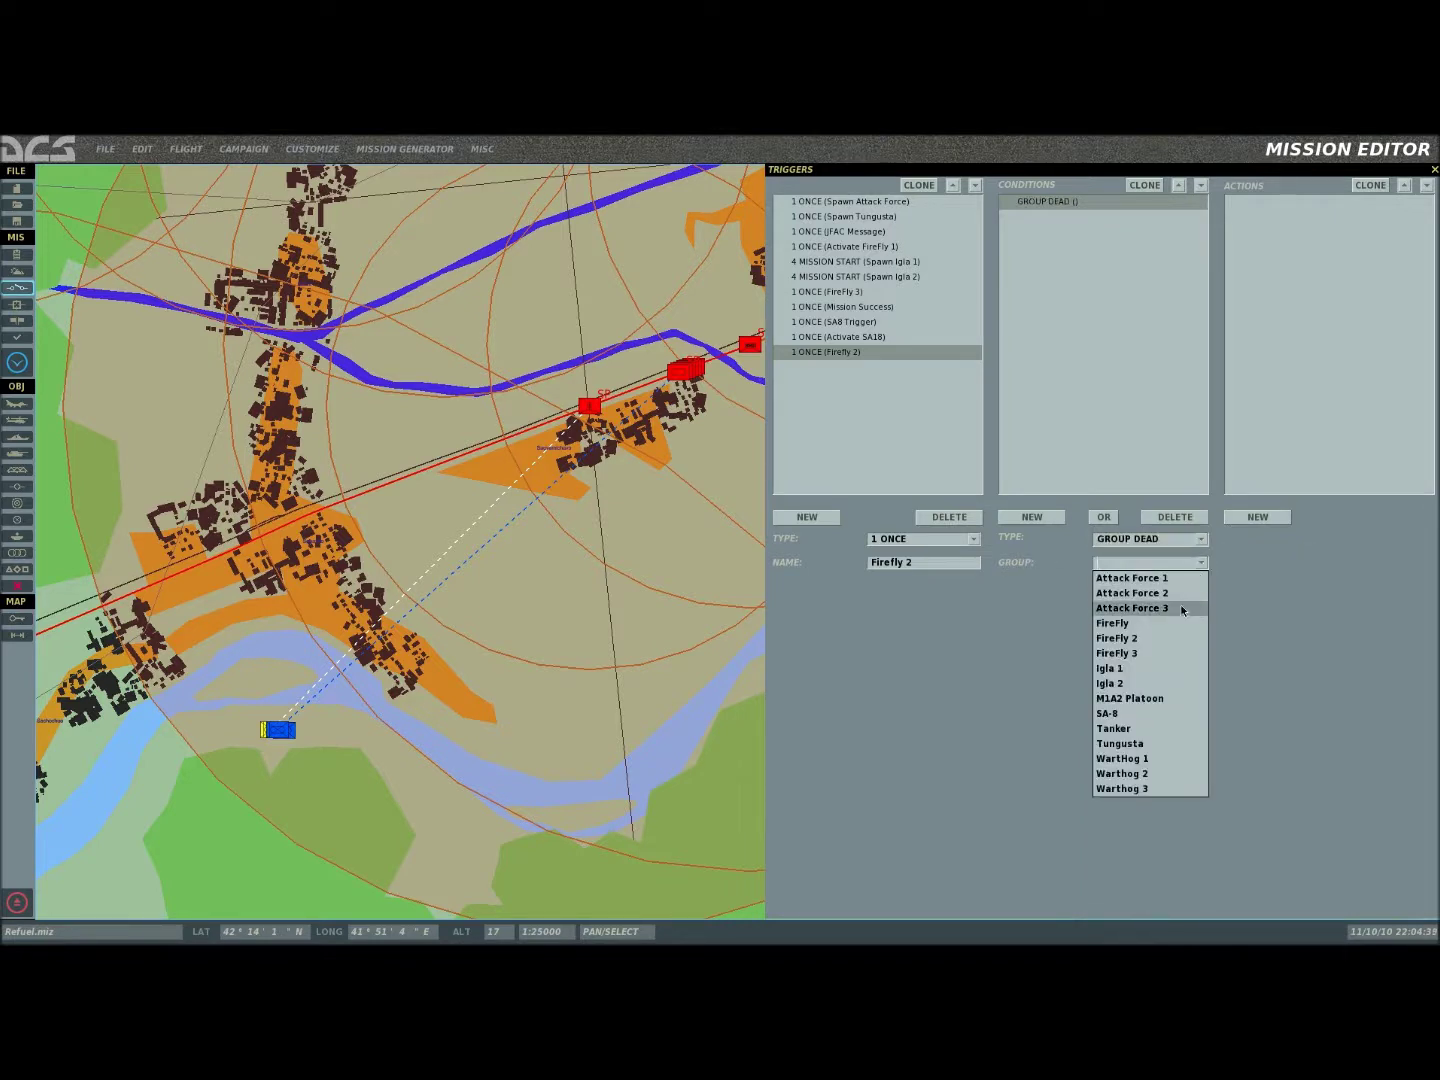
left_click(1181, 606)
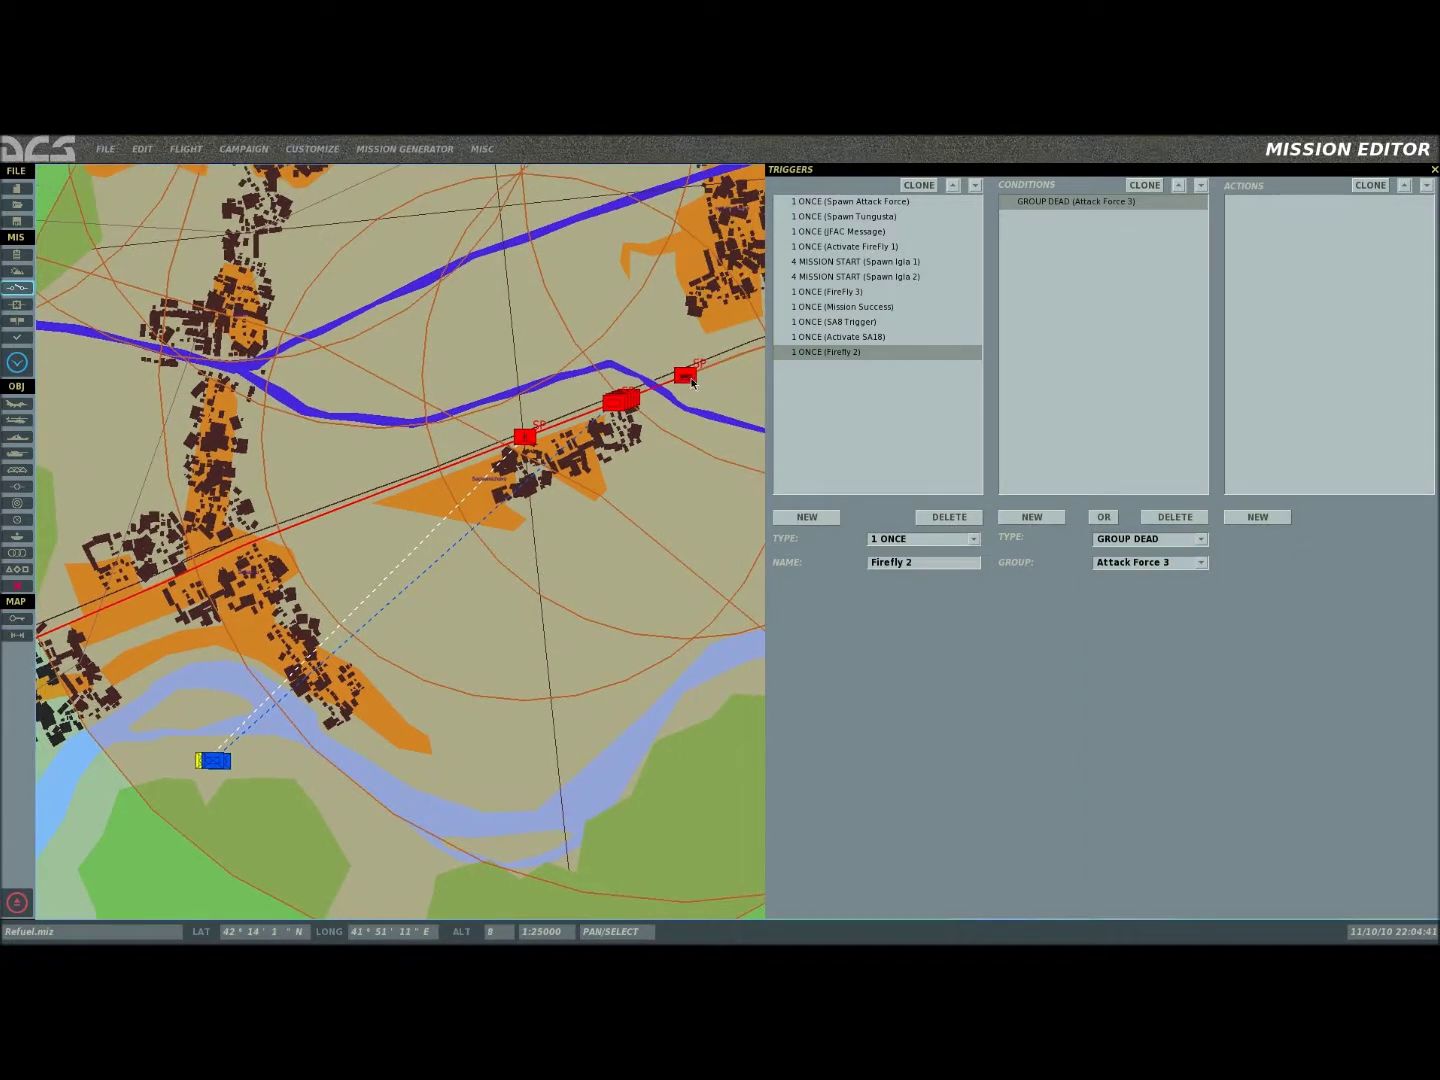
left_click(1257, 517)
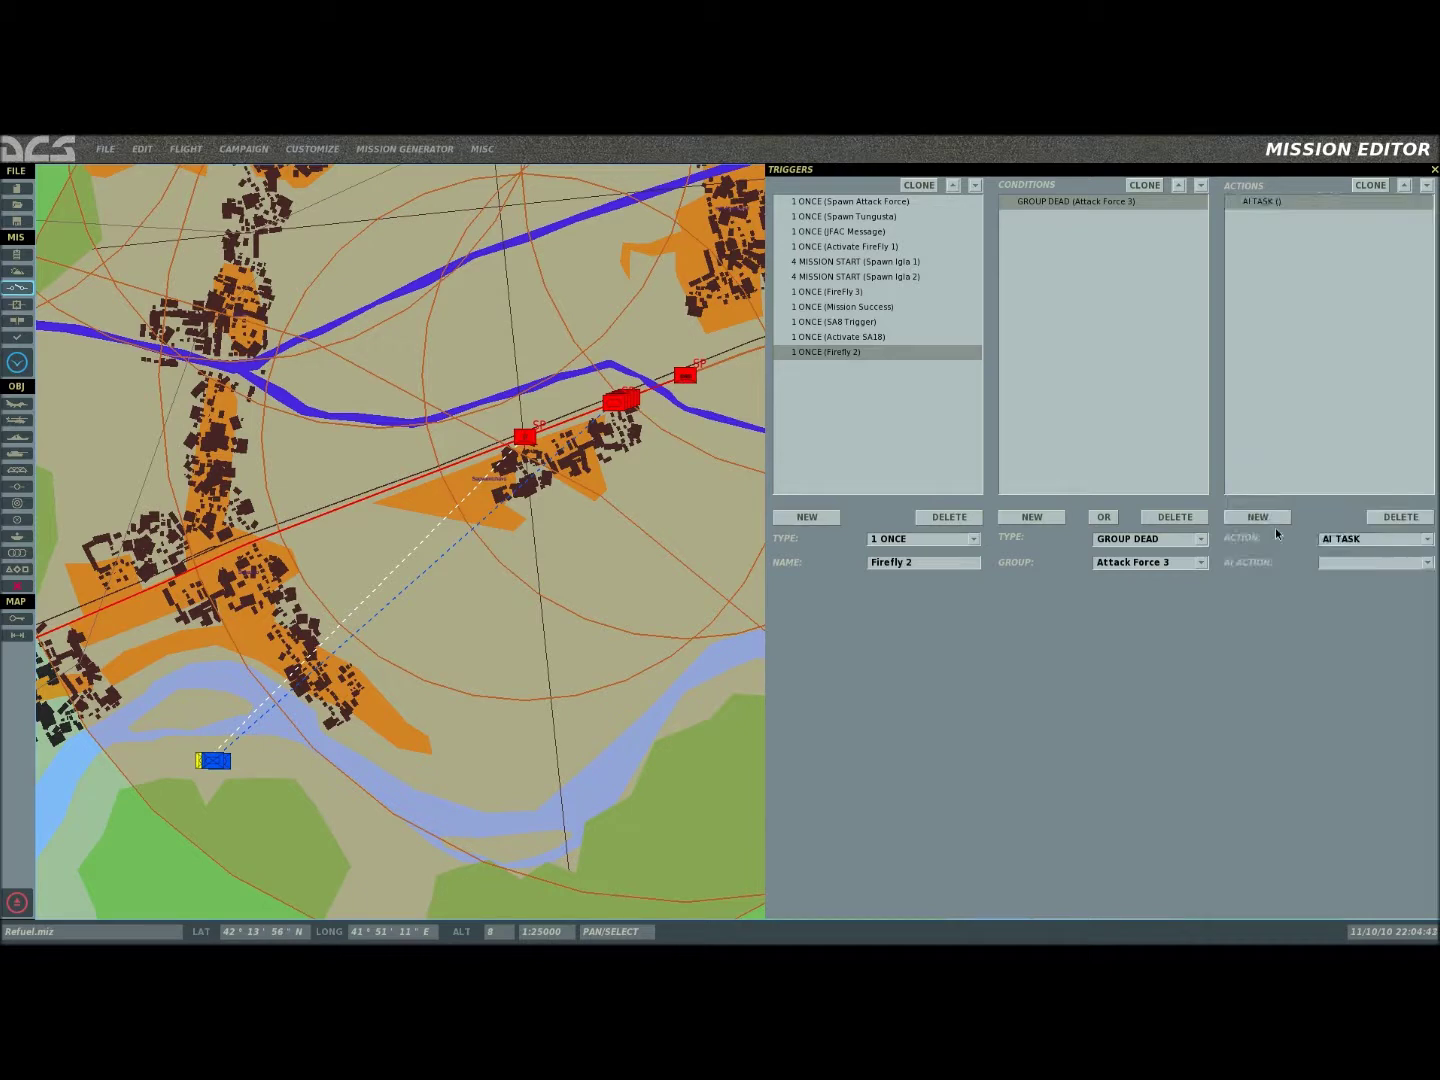
Step: Set the first action to GROUP DEACTIVATE for FireFly 3
left_click(1427, 539)
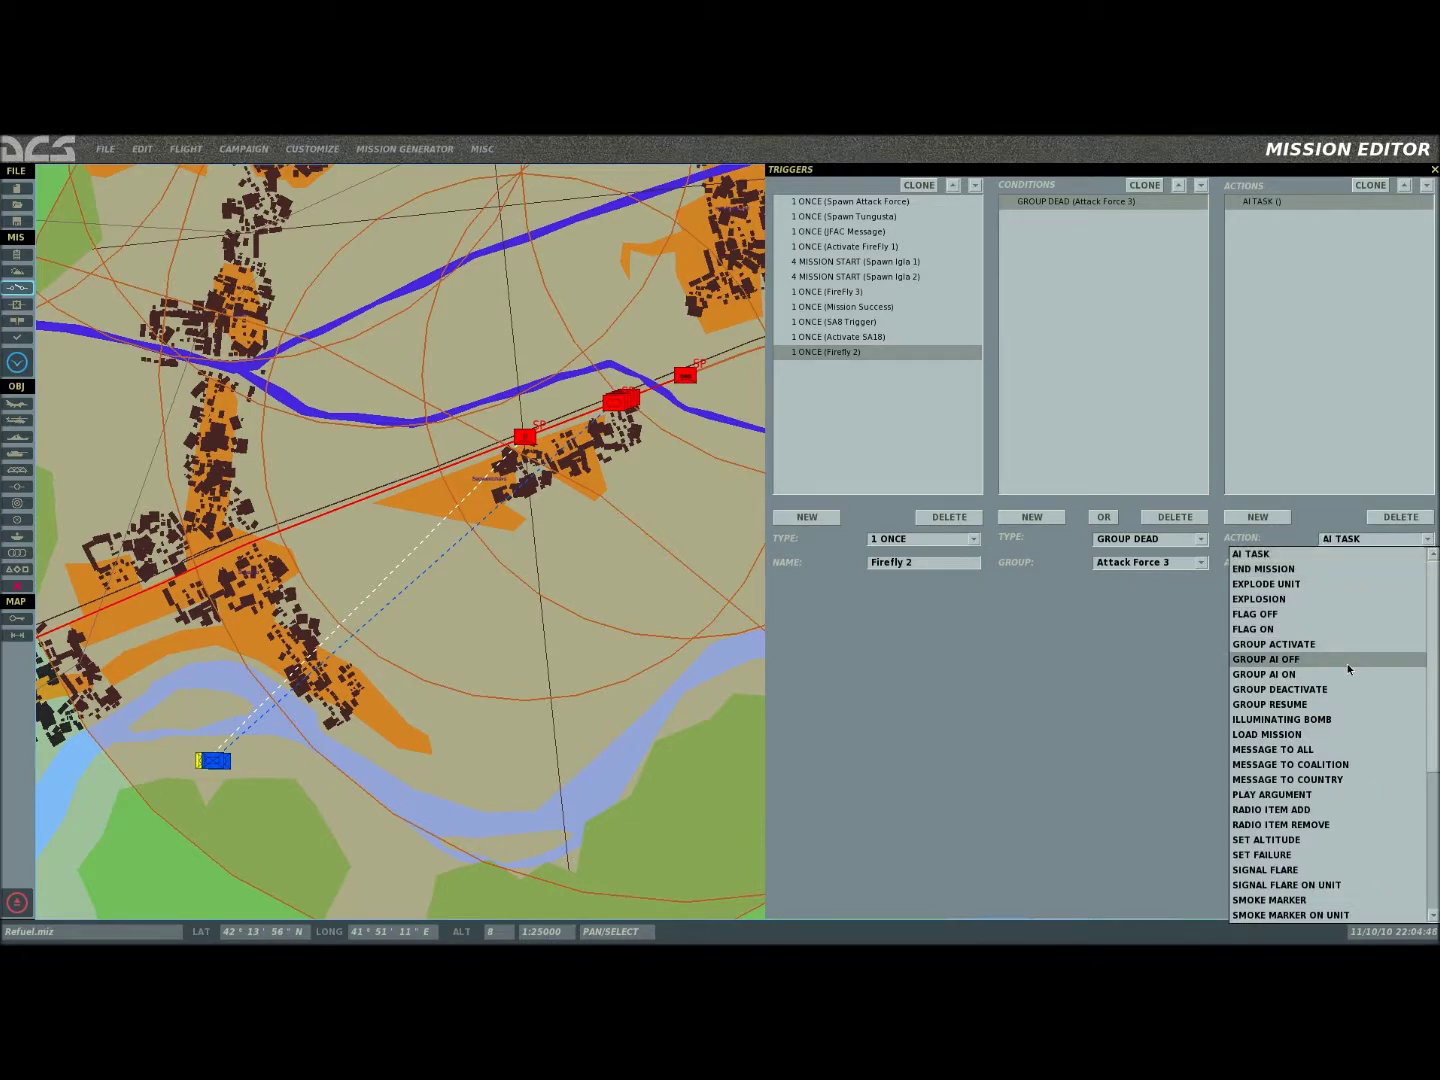
left_click(1340, 689)
left_click(1427, 562)
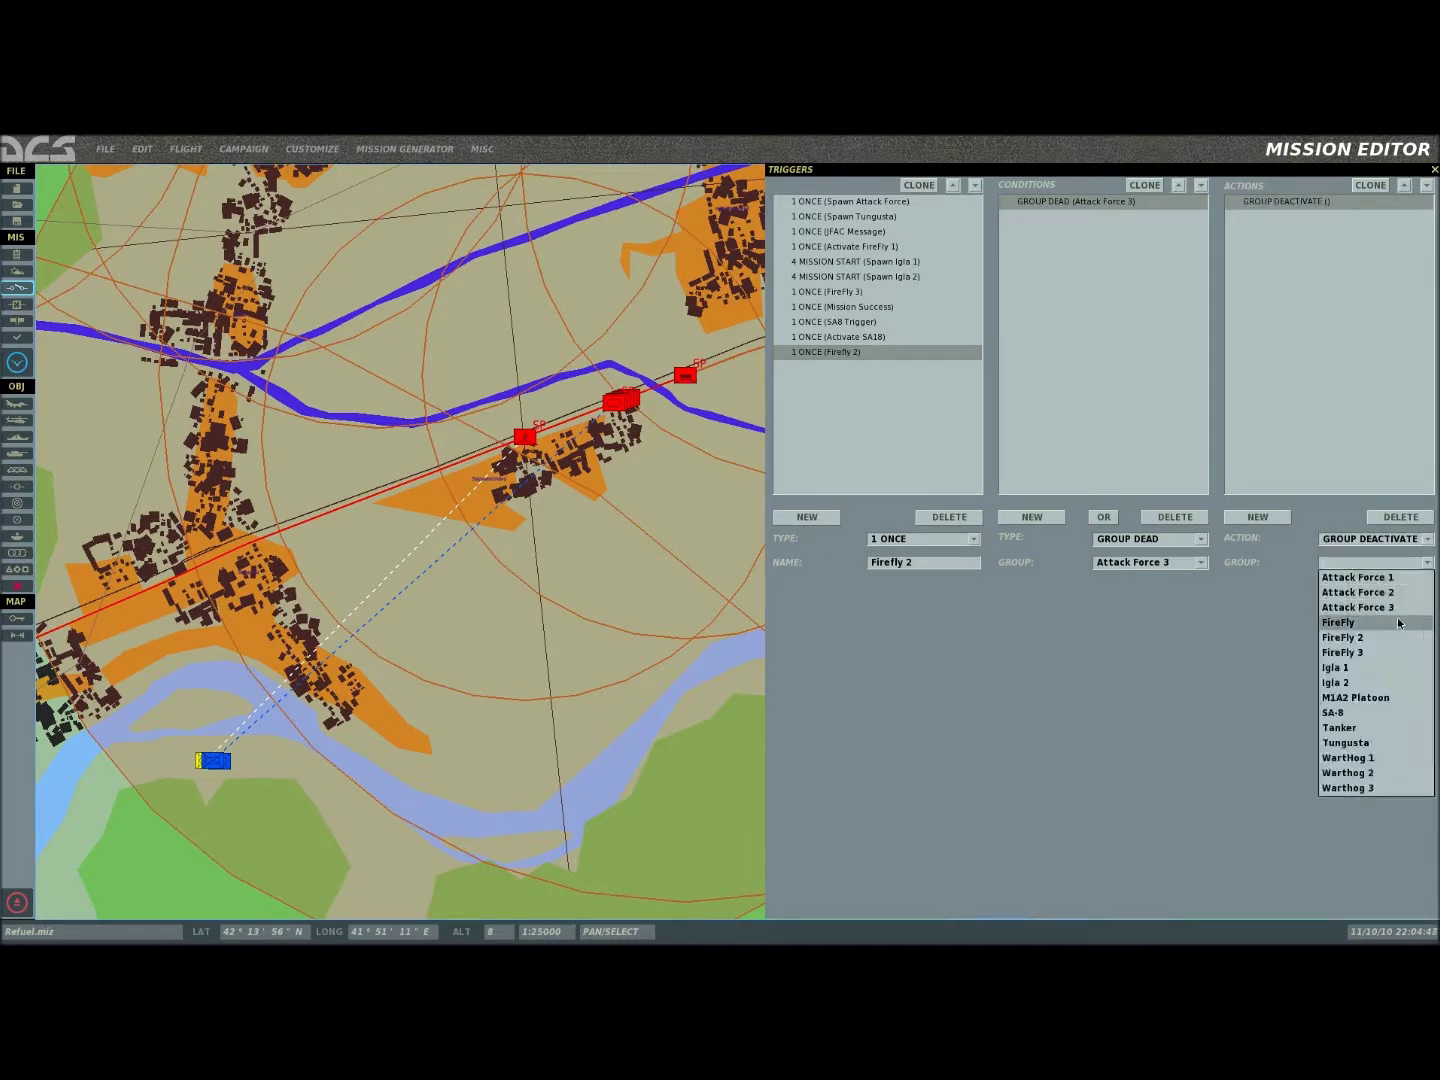
left_click(1391, 653)
Step: Add a second action, GROUP ACTIVATE for FireFly 2
left_click(1268, 517)
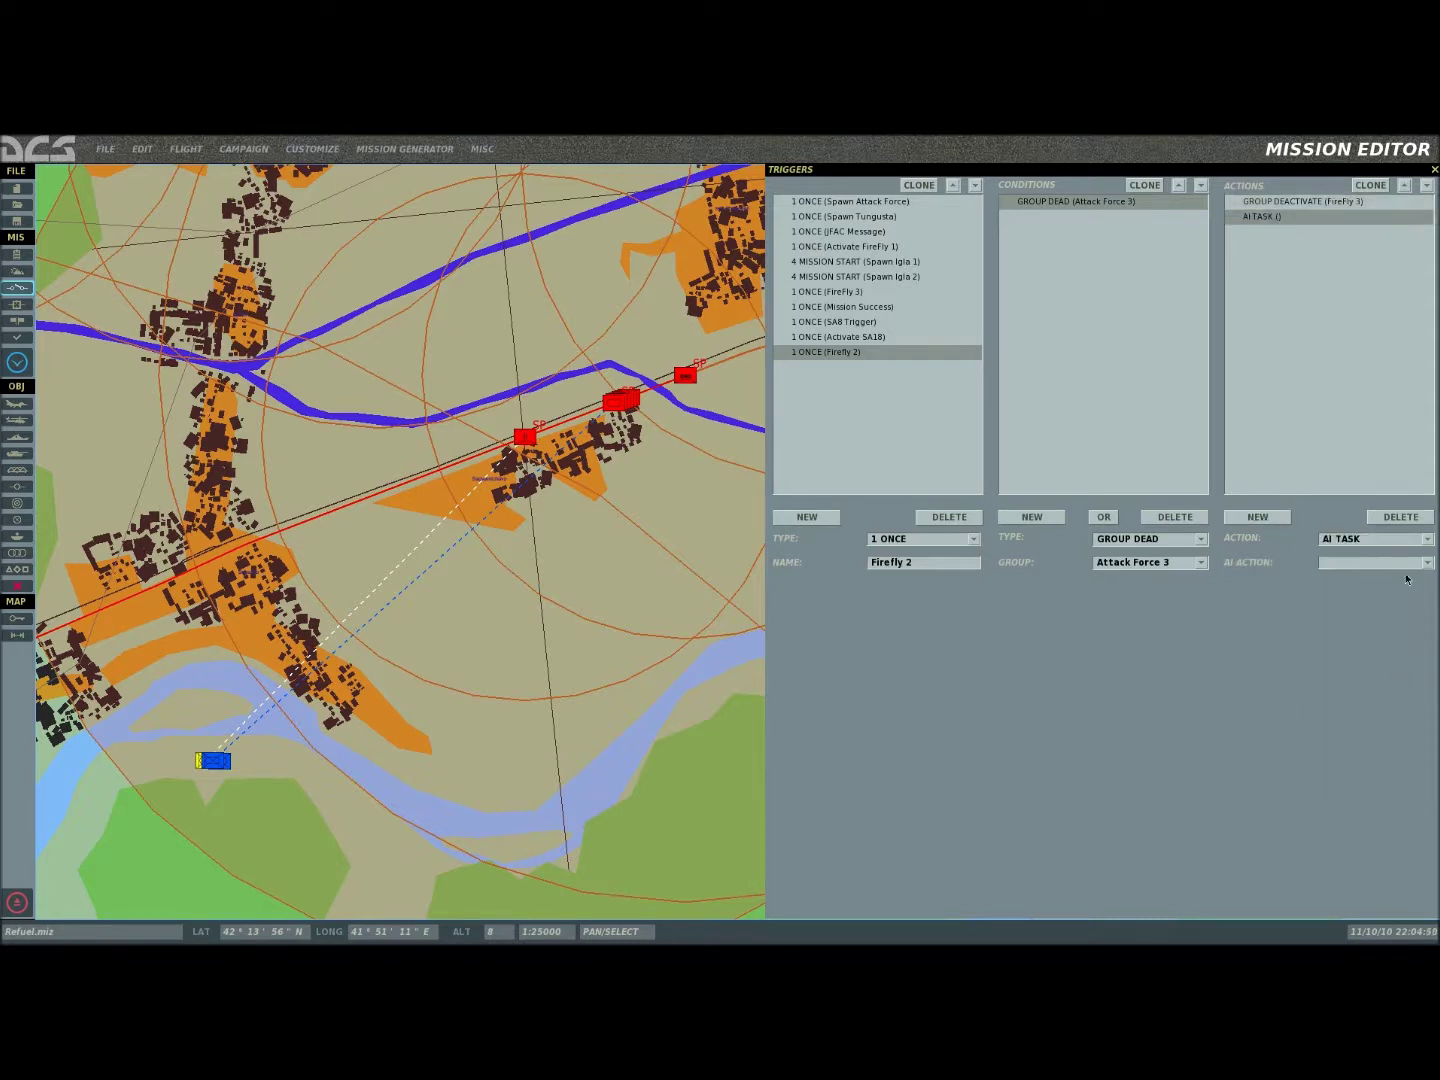
left_click(1426, 541)
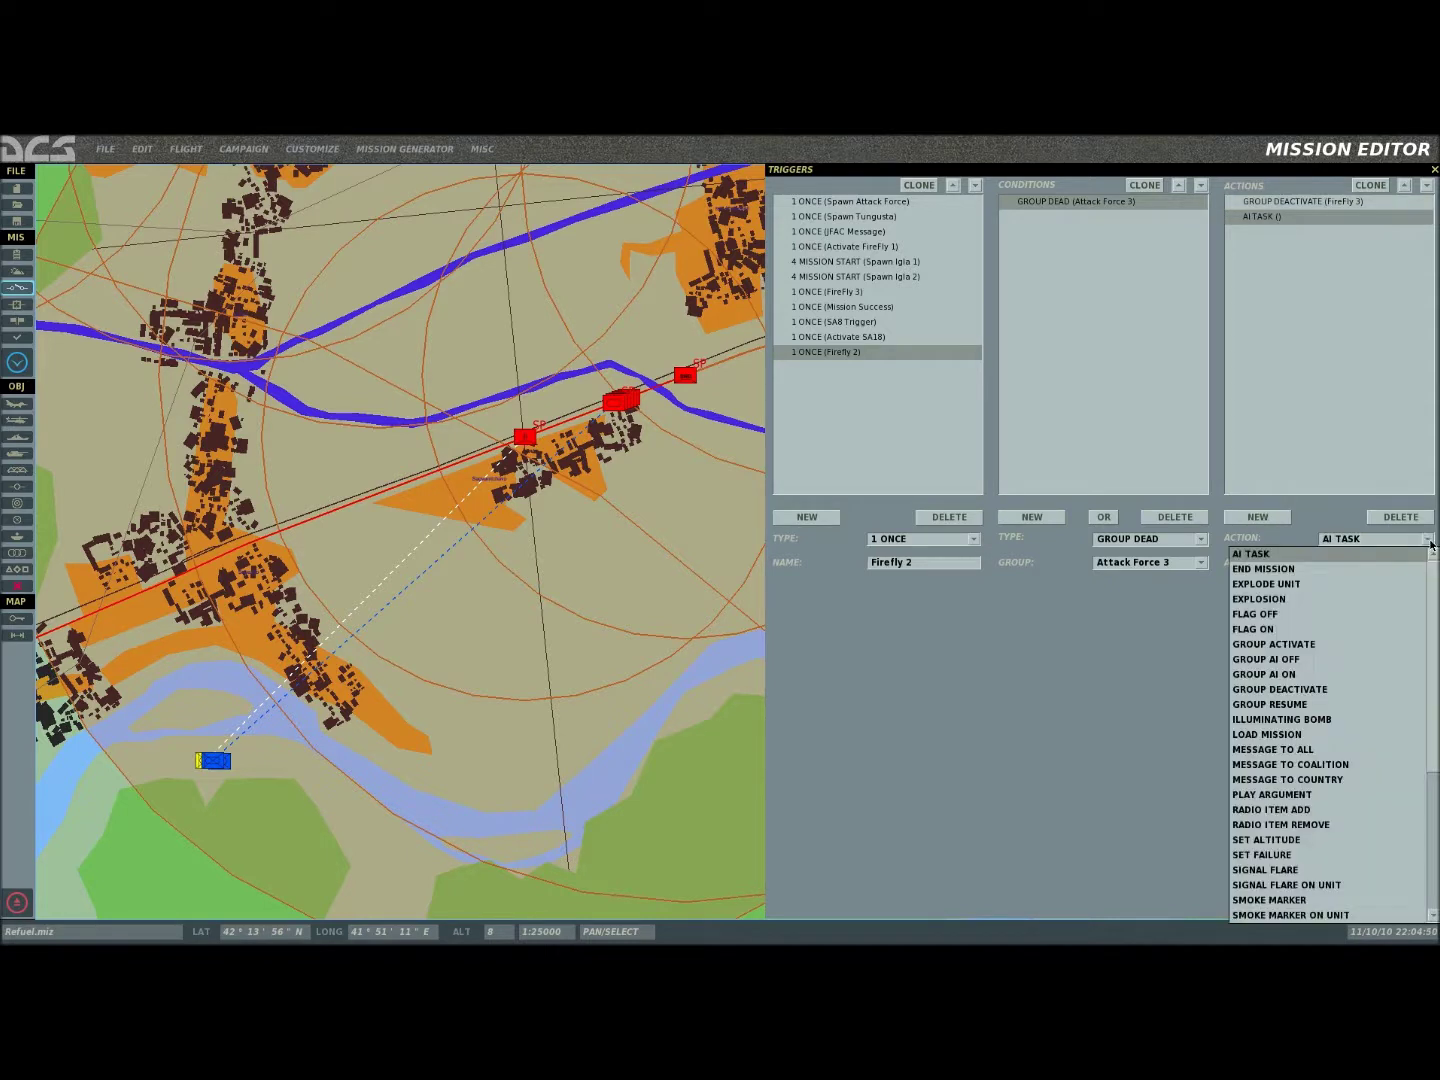
left_click(1349, 645)
left_click(1427, 563)
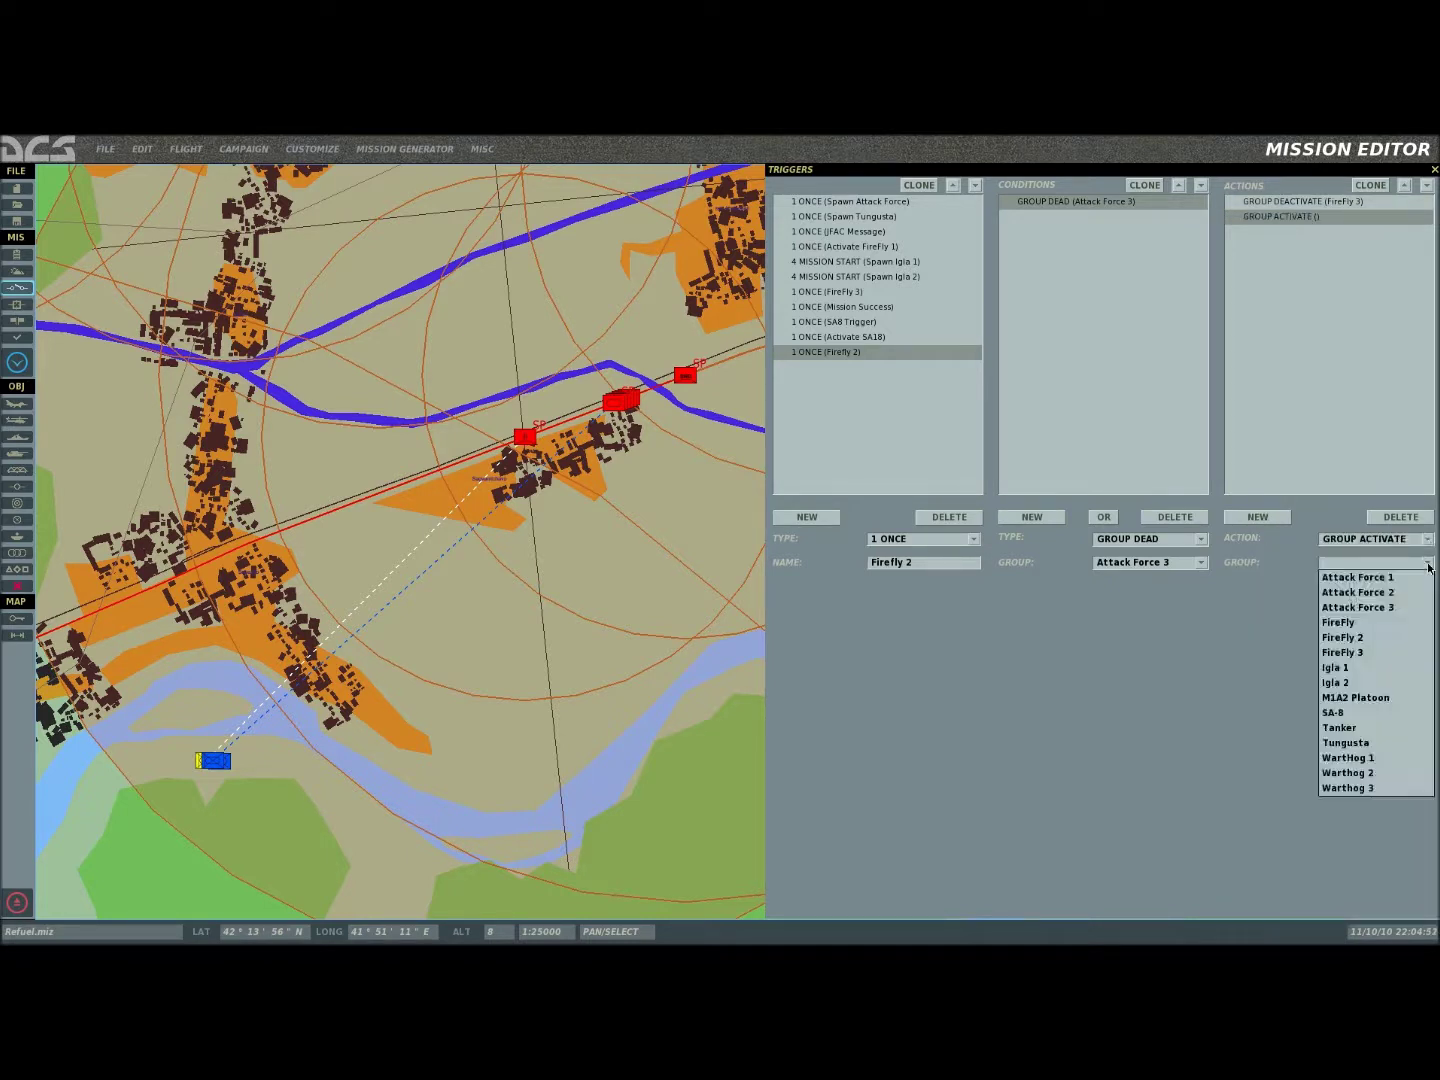
left_click(1384, 640)
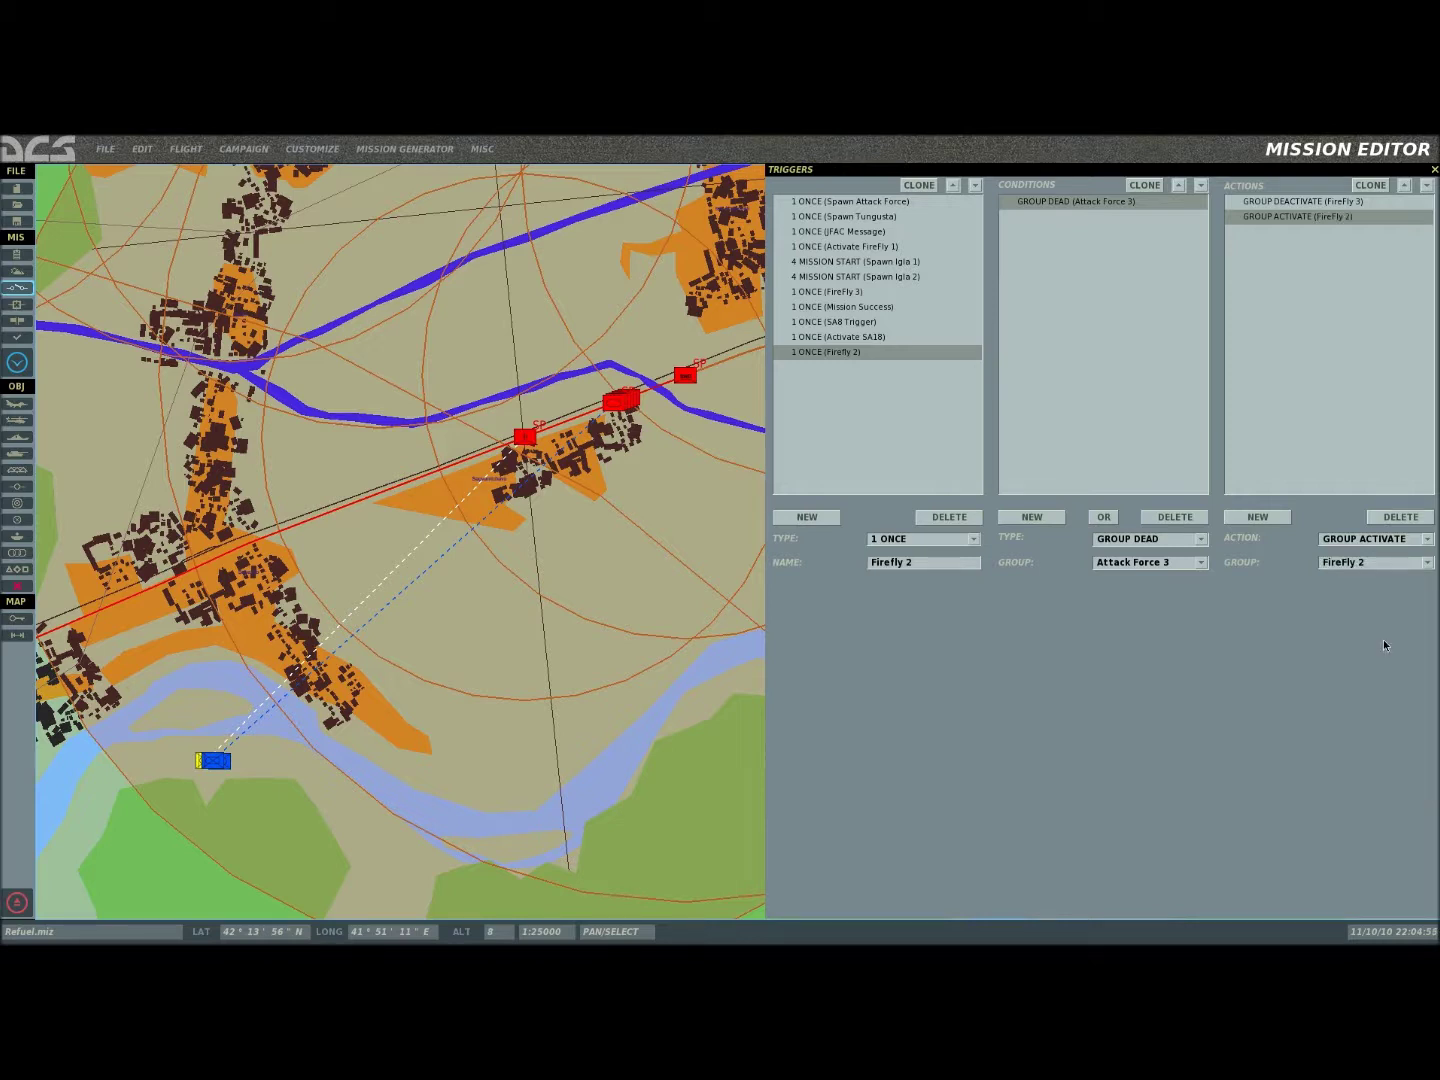
Step: Compare the FireFly 3 trigger's activate action with the Firefly 2 trigger's actions
left_click(856, 291)
left_click(1341, 217)
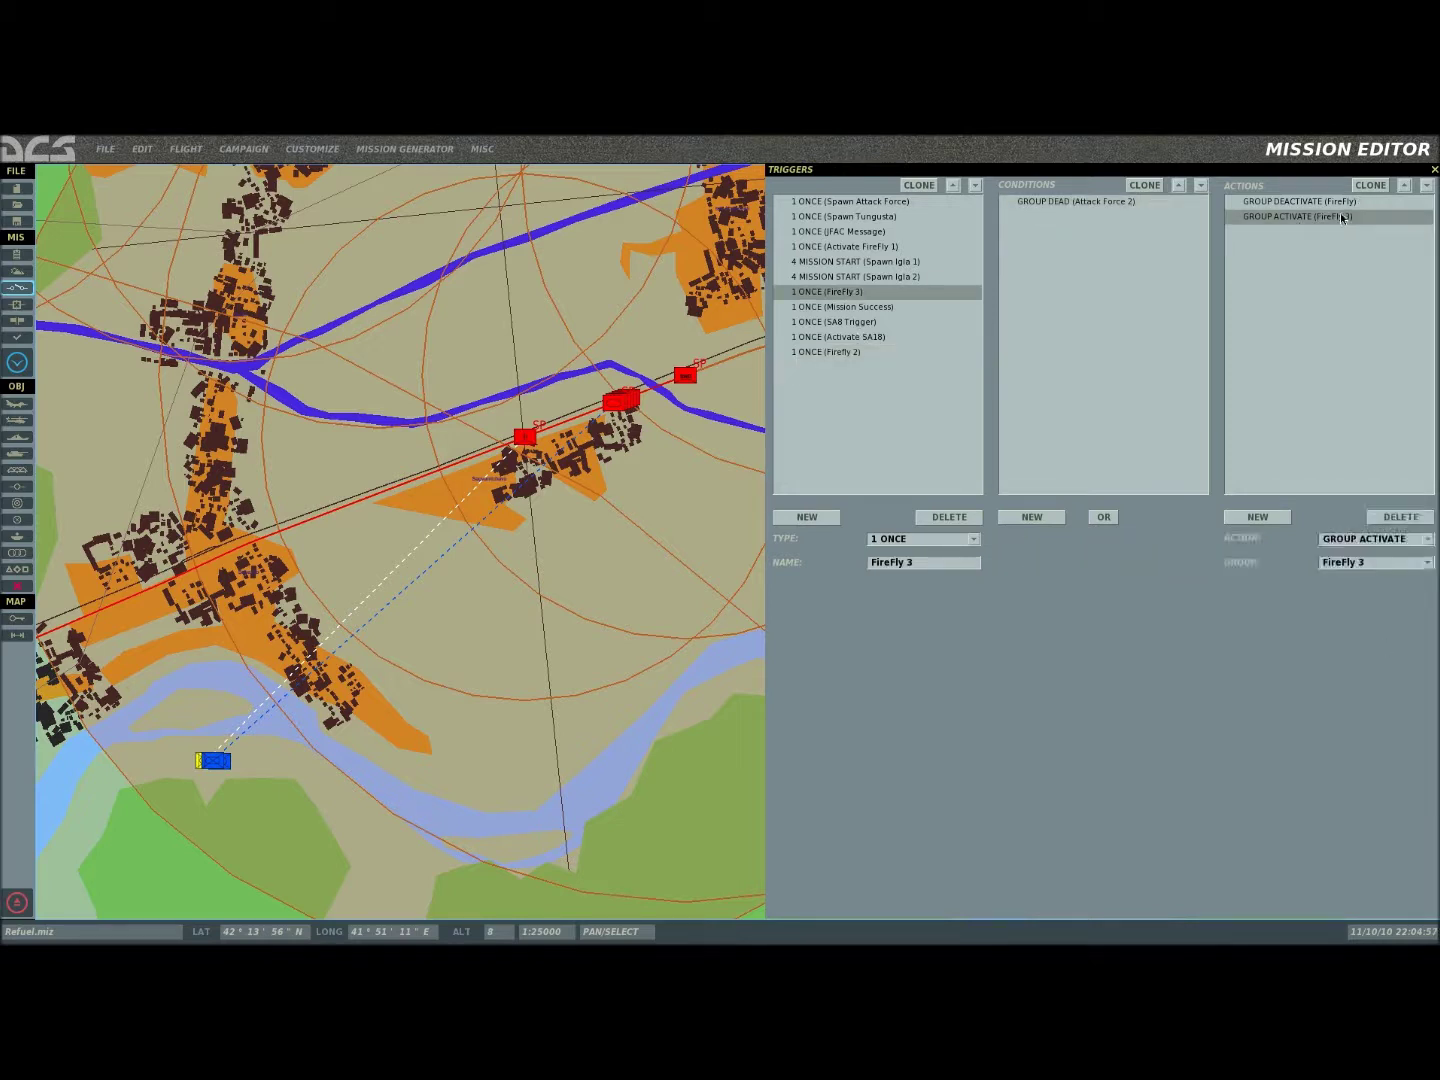
left_click(846, 353)
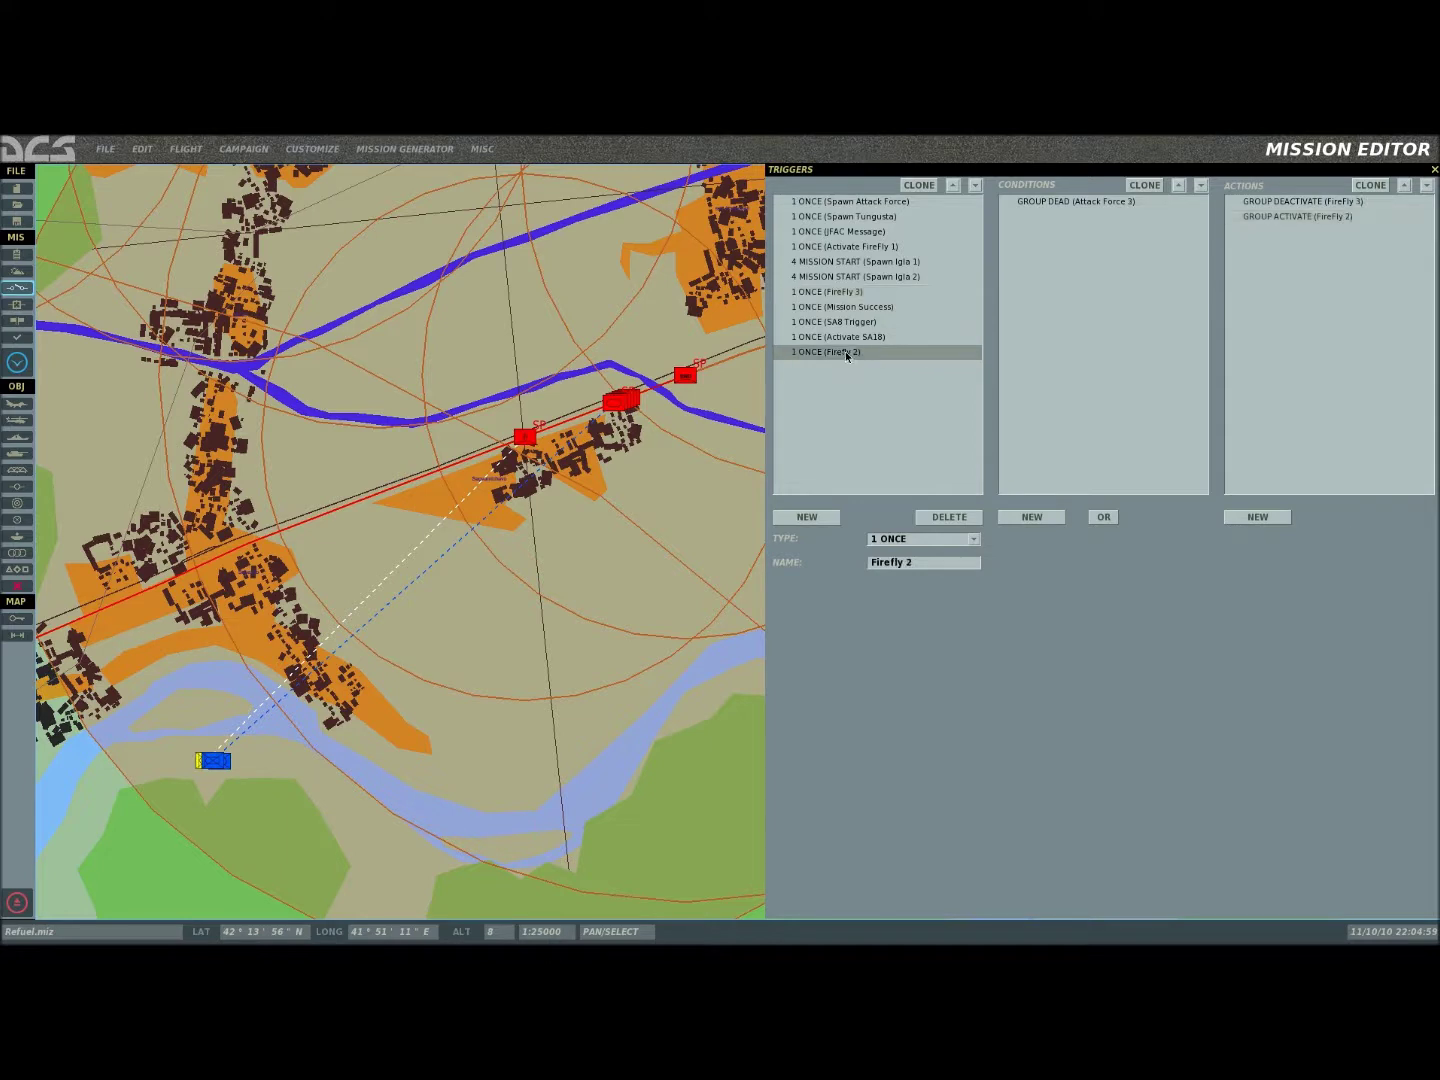
left_click(1313, 220)
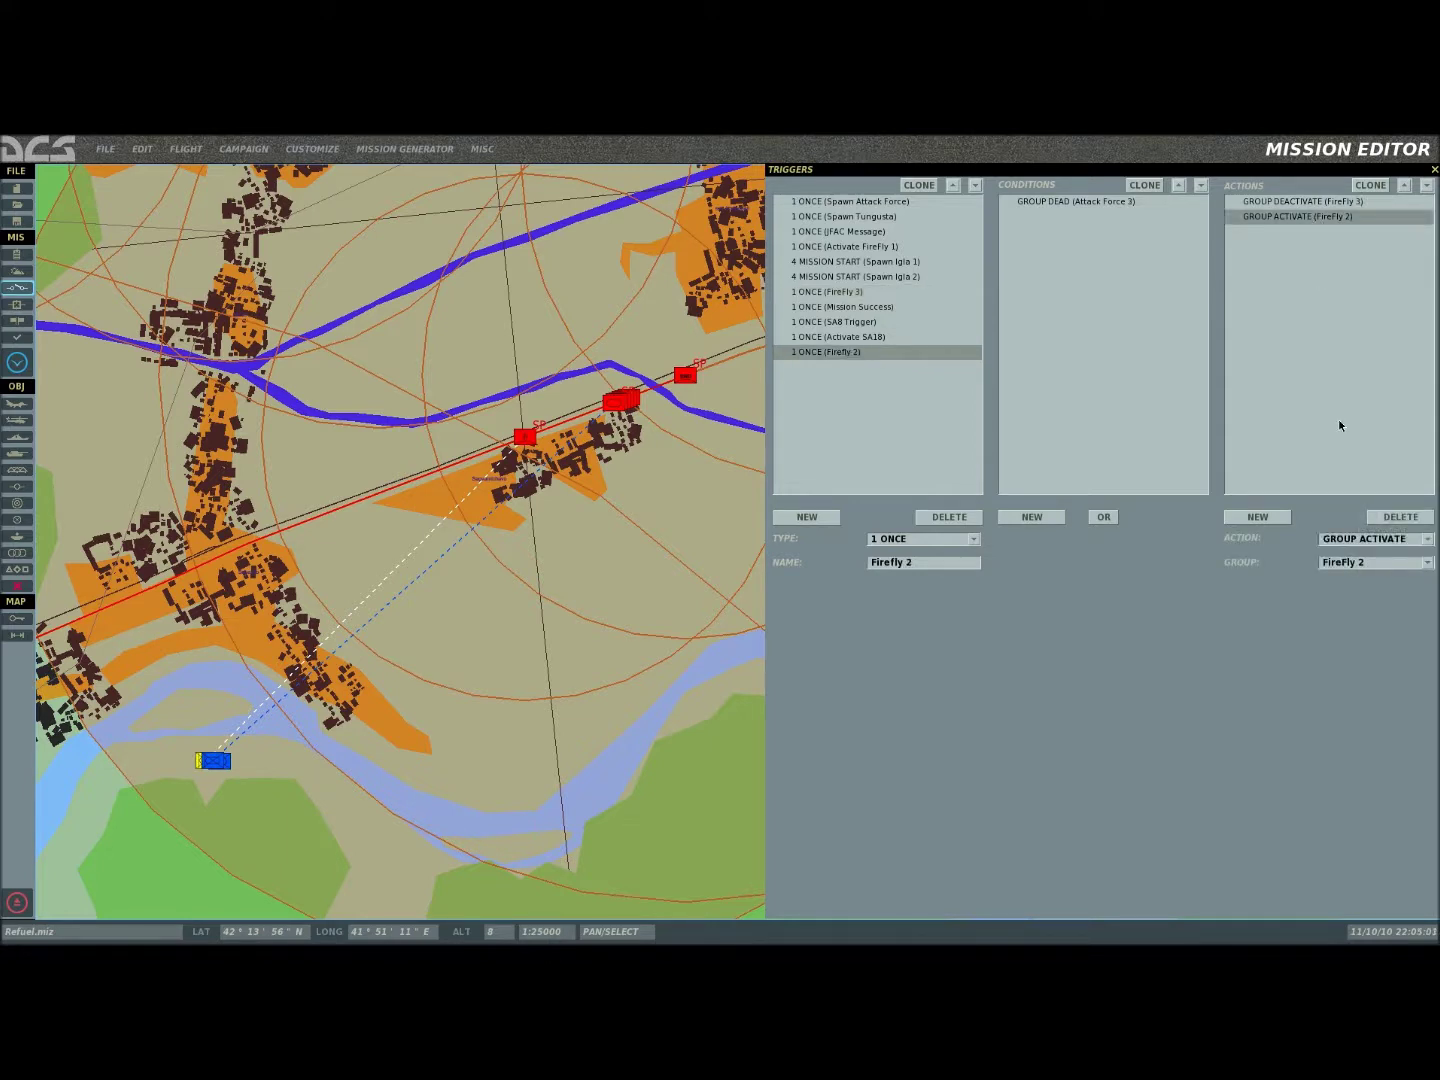
Step: Select the FireFly 3 unit beside the river to show its HMMWV vehicle group properties
right_click_drag(548, 584, 545, 546)
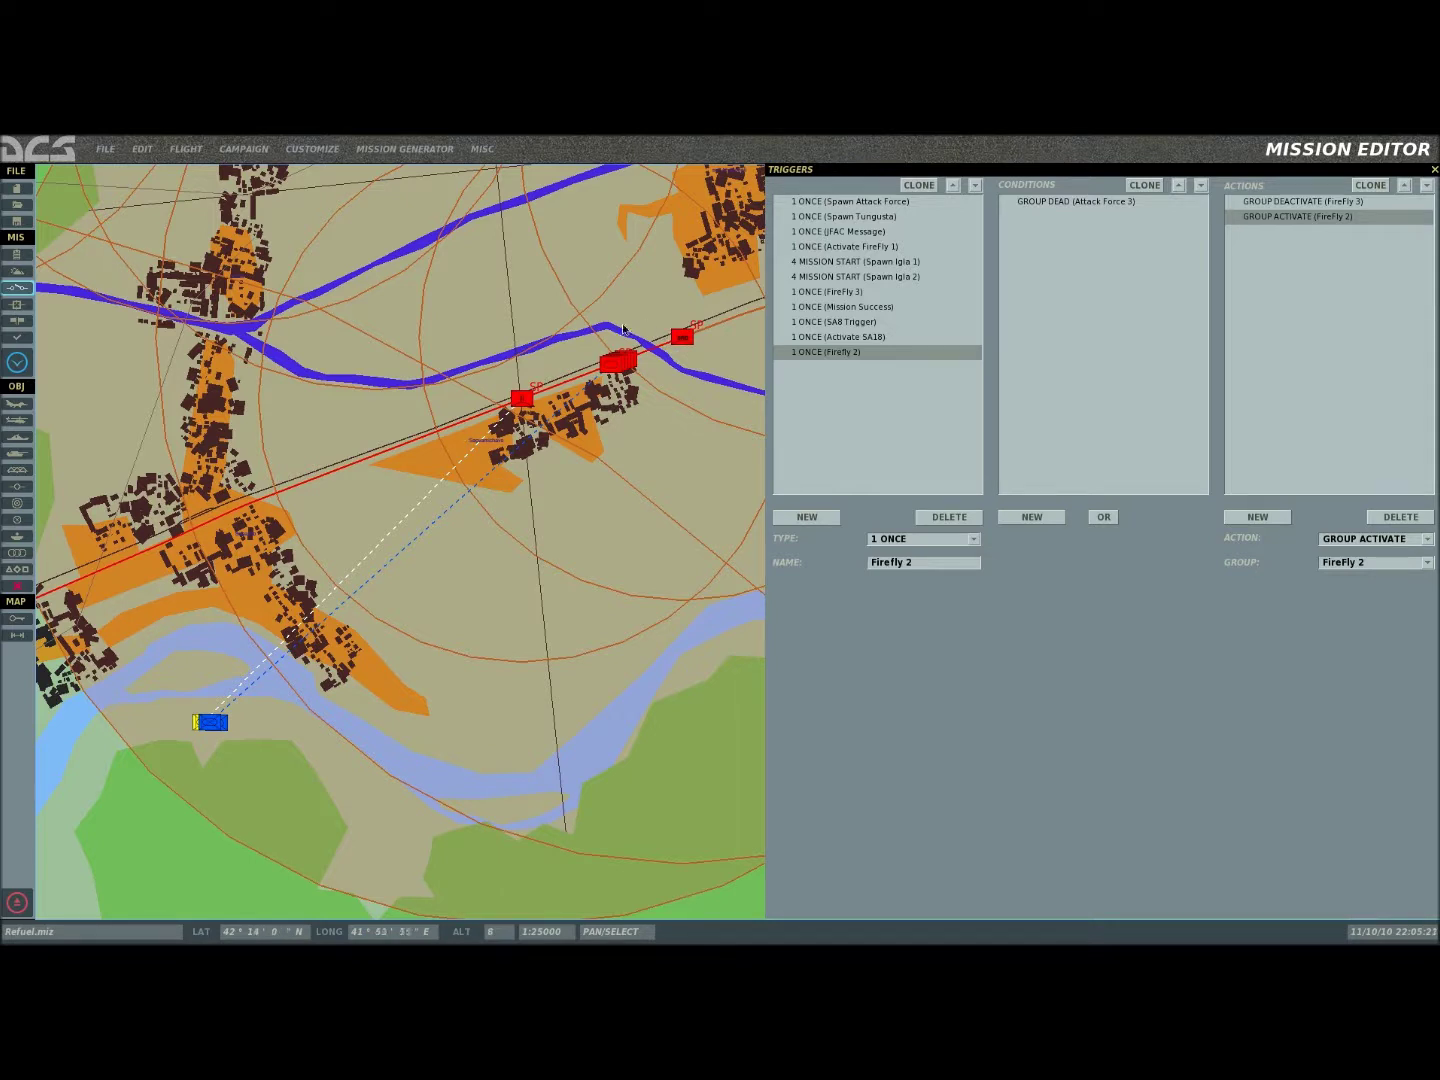
left_click(218, 725)
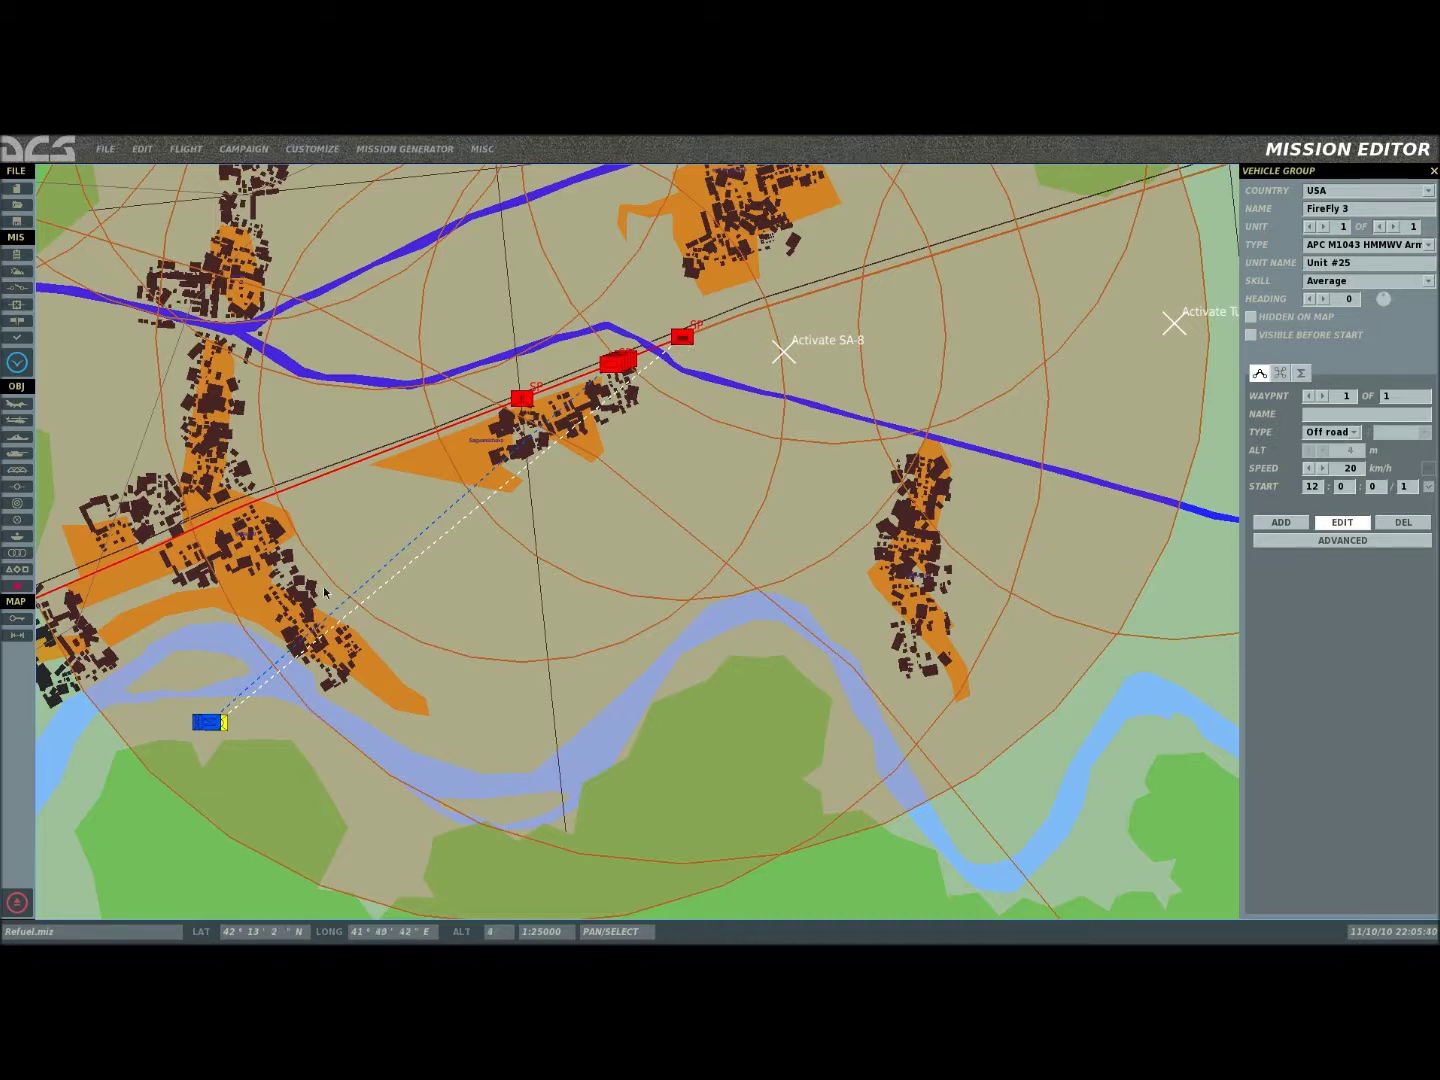
Step: Reselect the blue unit beside the river until FireFly 2's group properties (HMMWV, heading 90) appear
left_click(197, 723)
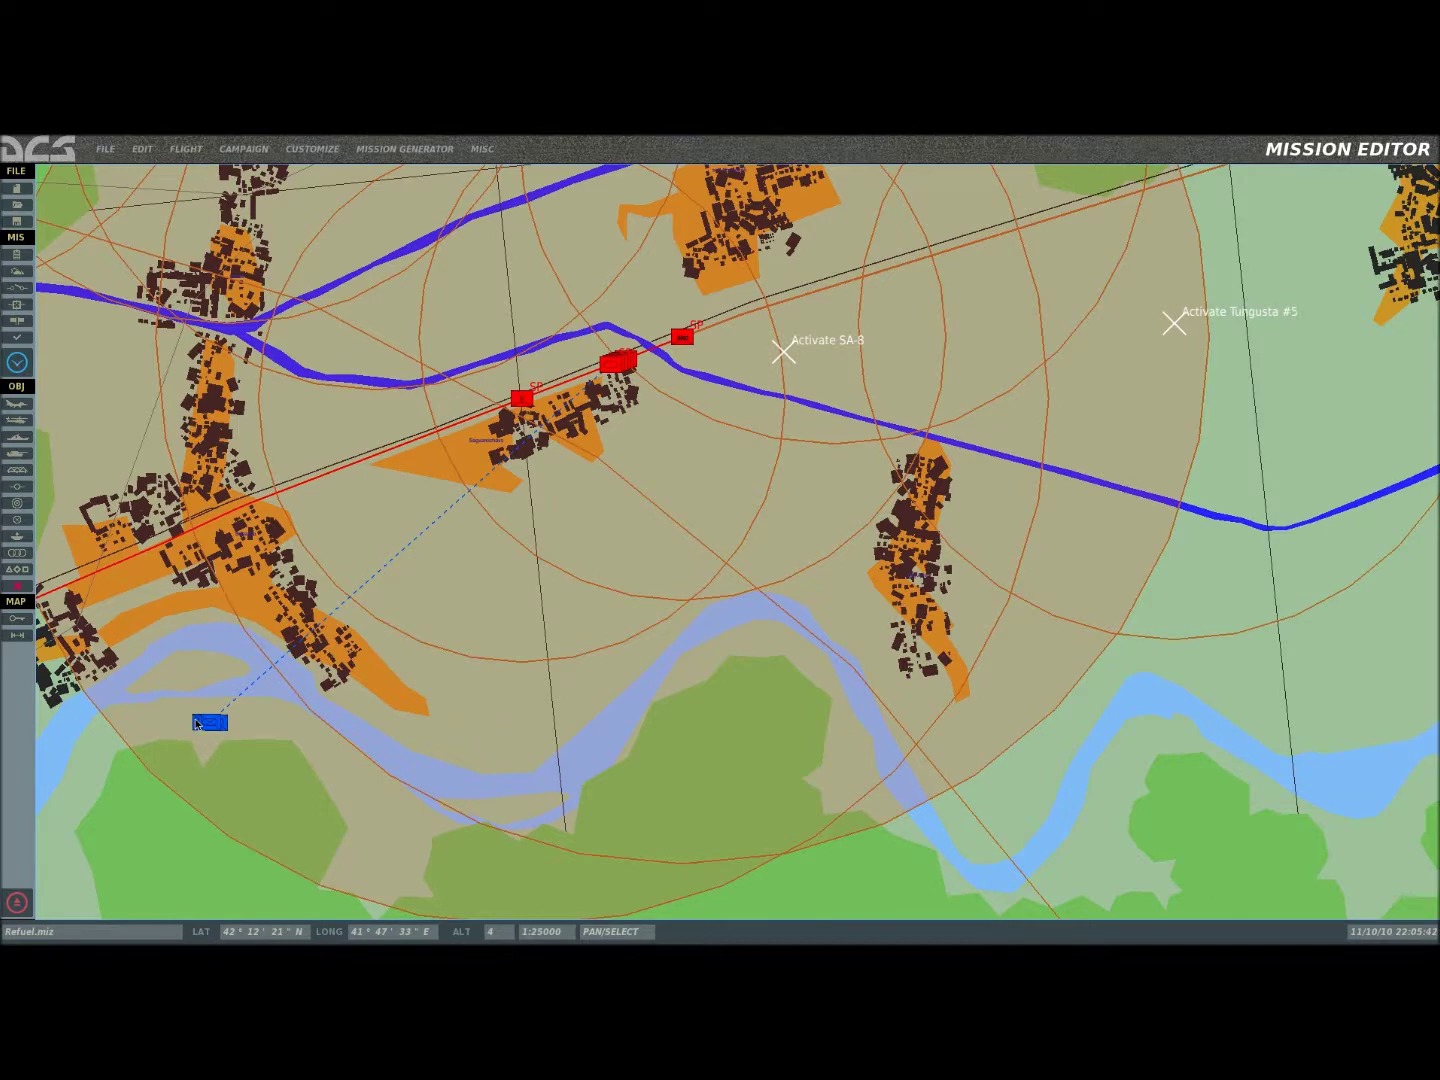
left_click(196, 723)
left_click(198, 725)
left_click(197, 724)
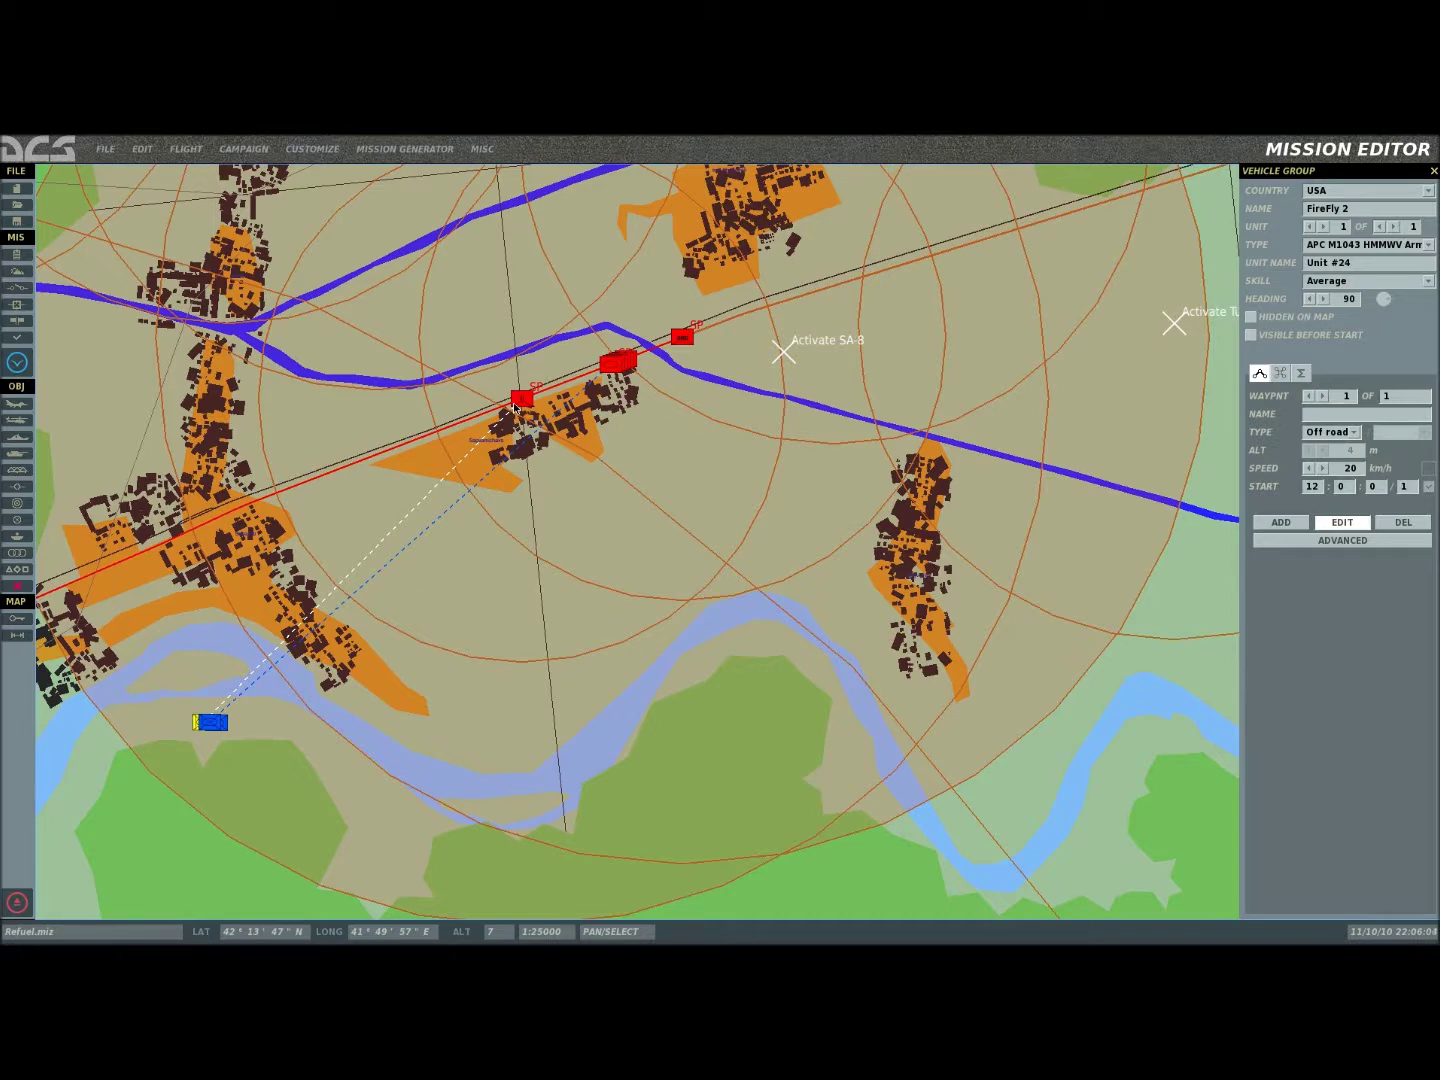
scroll(550, 490, "down", 1)
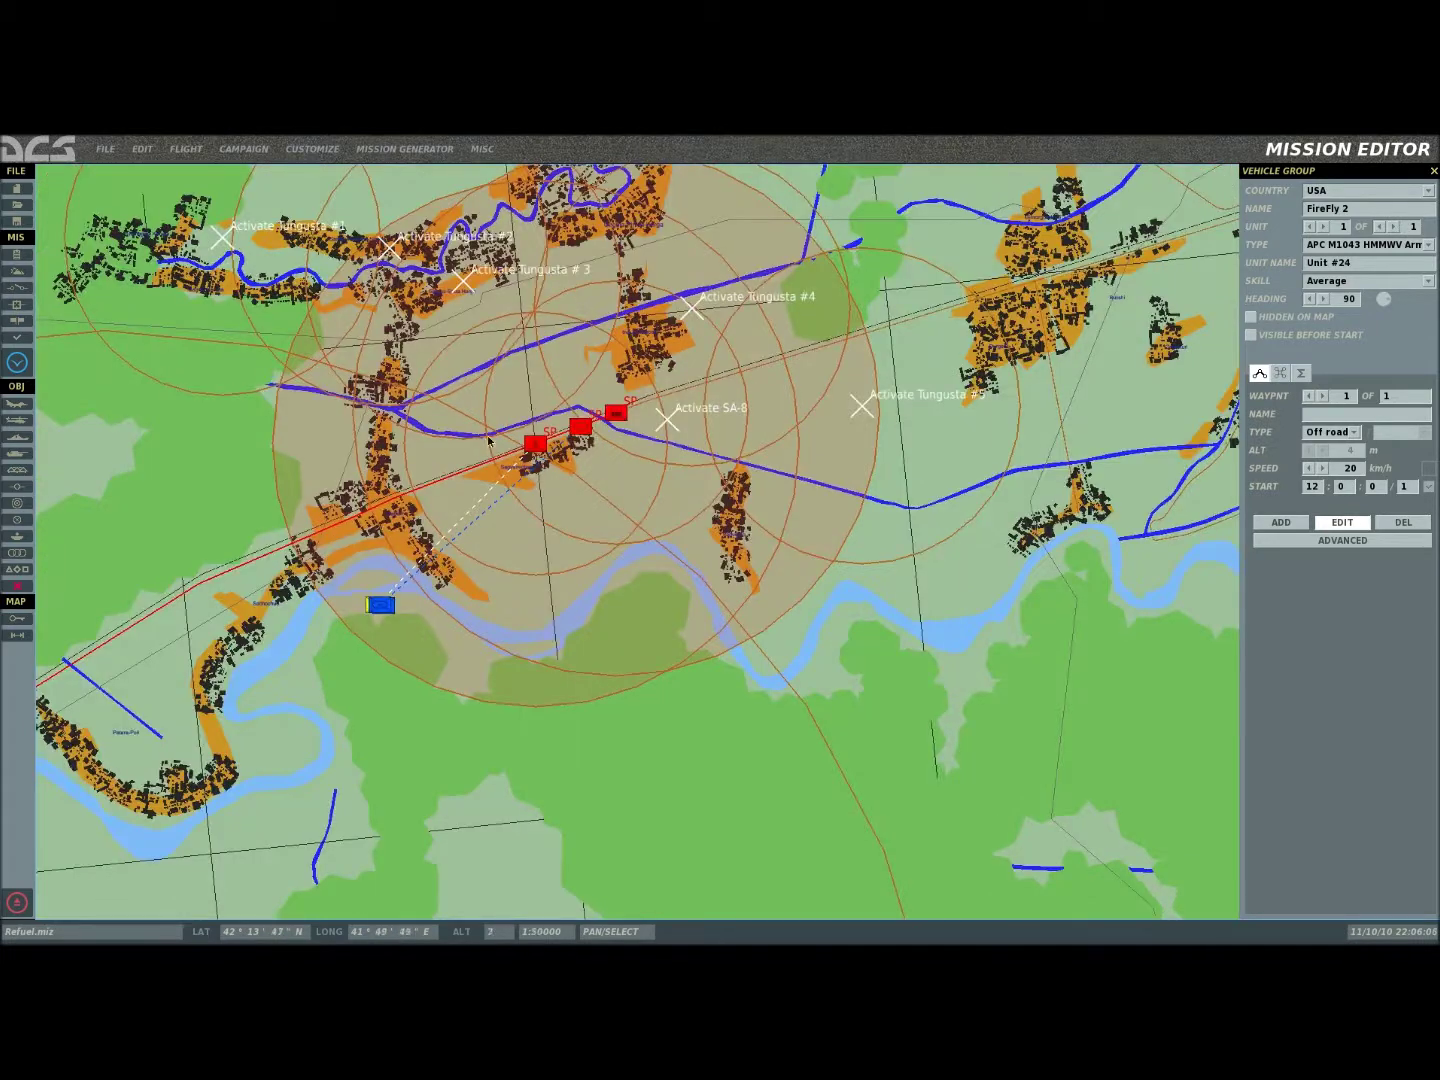
Step: Pan and zoom around the FireFly units, then deselect FireFly 2 to close its properties
scroll(375, 608, "up", 2)
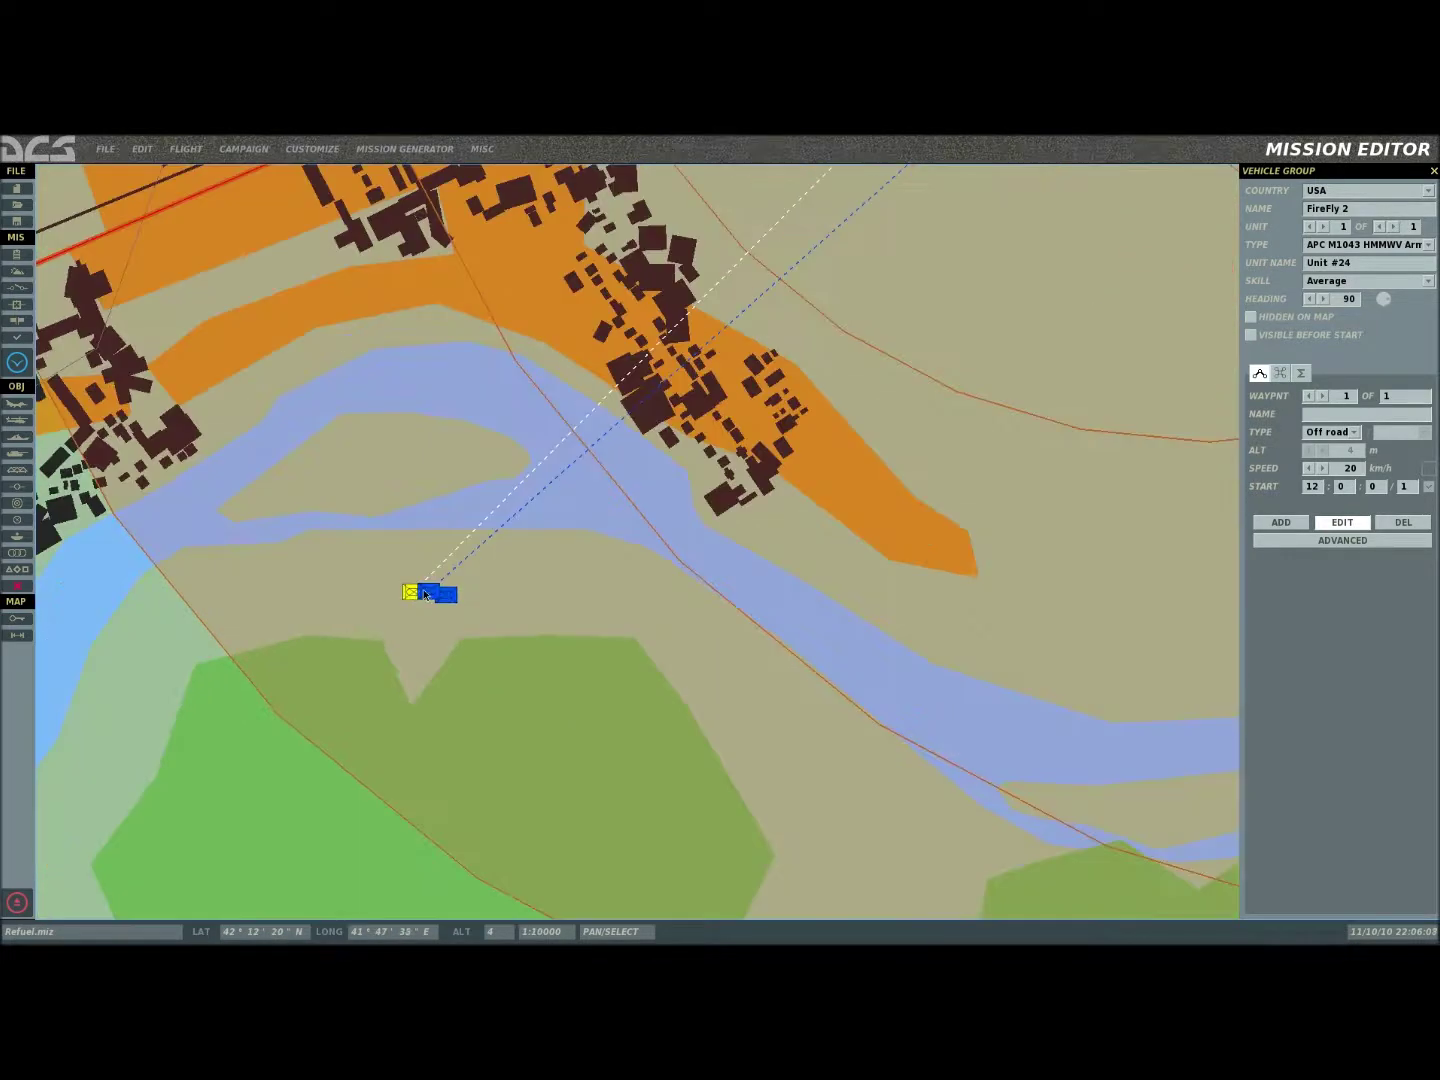
scroll(903, 436, "down", 2)
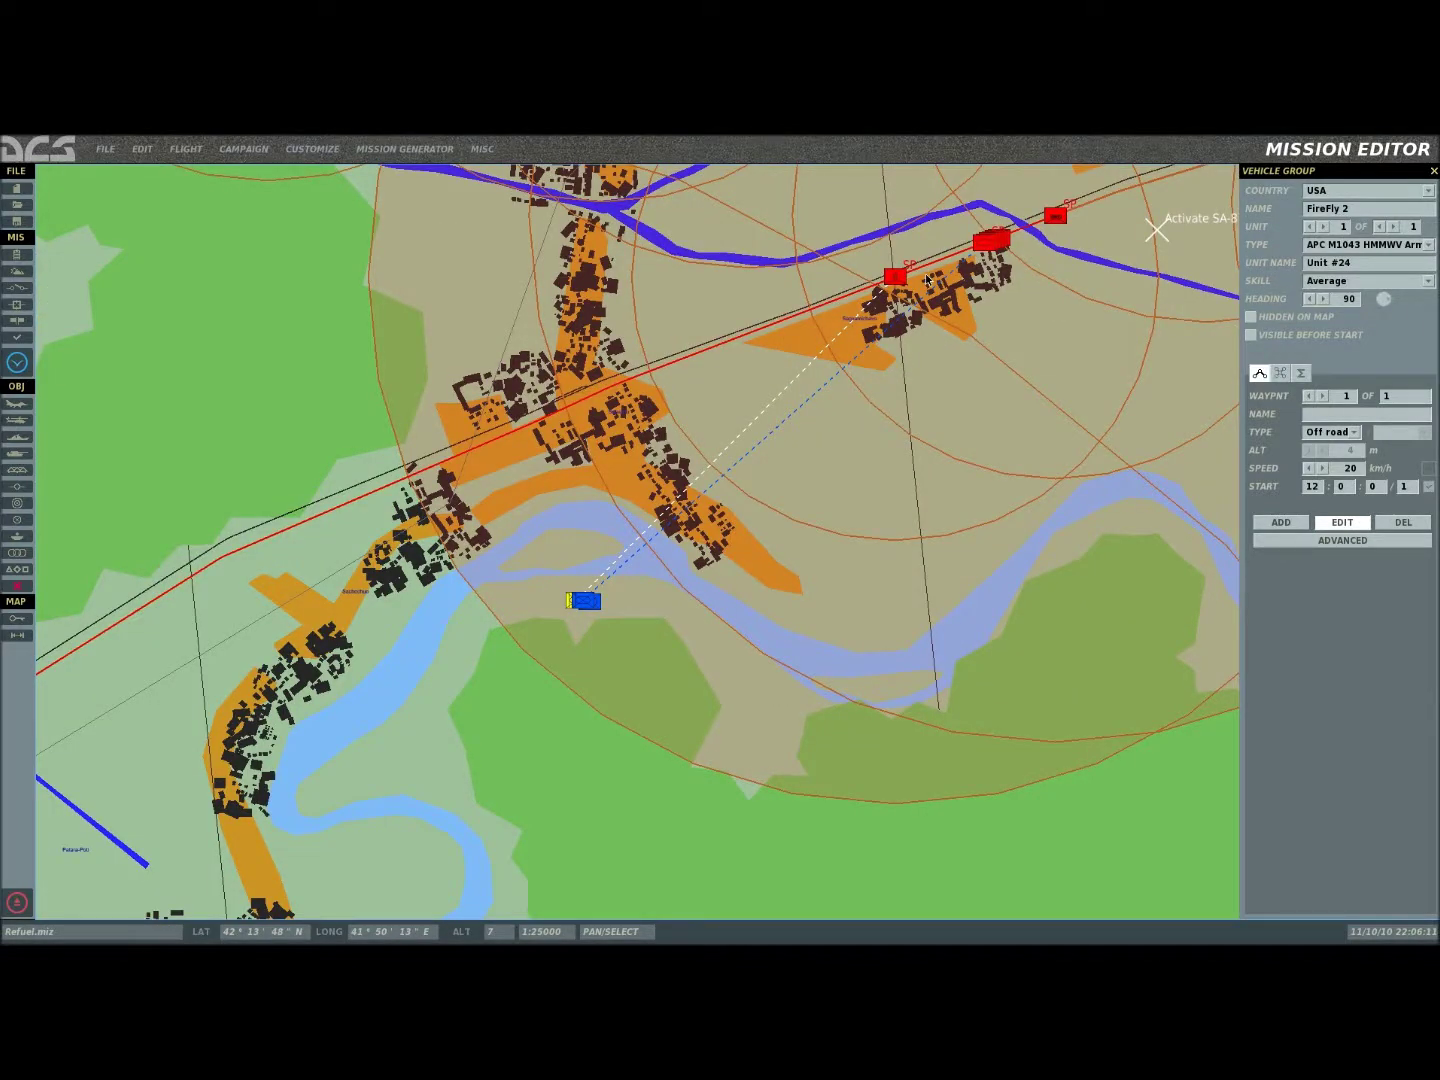
right_click_drag(950, 327, 831, 427)
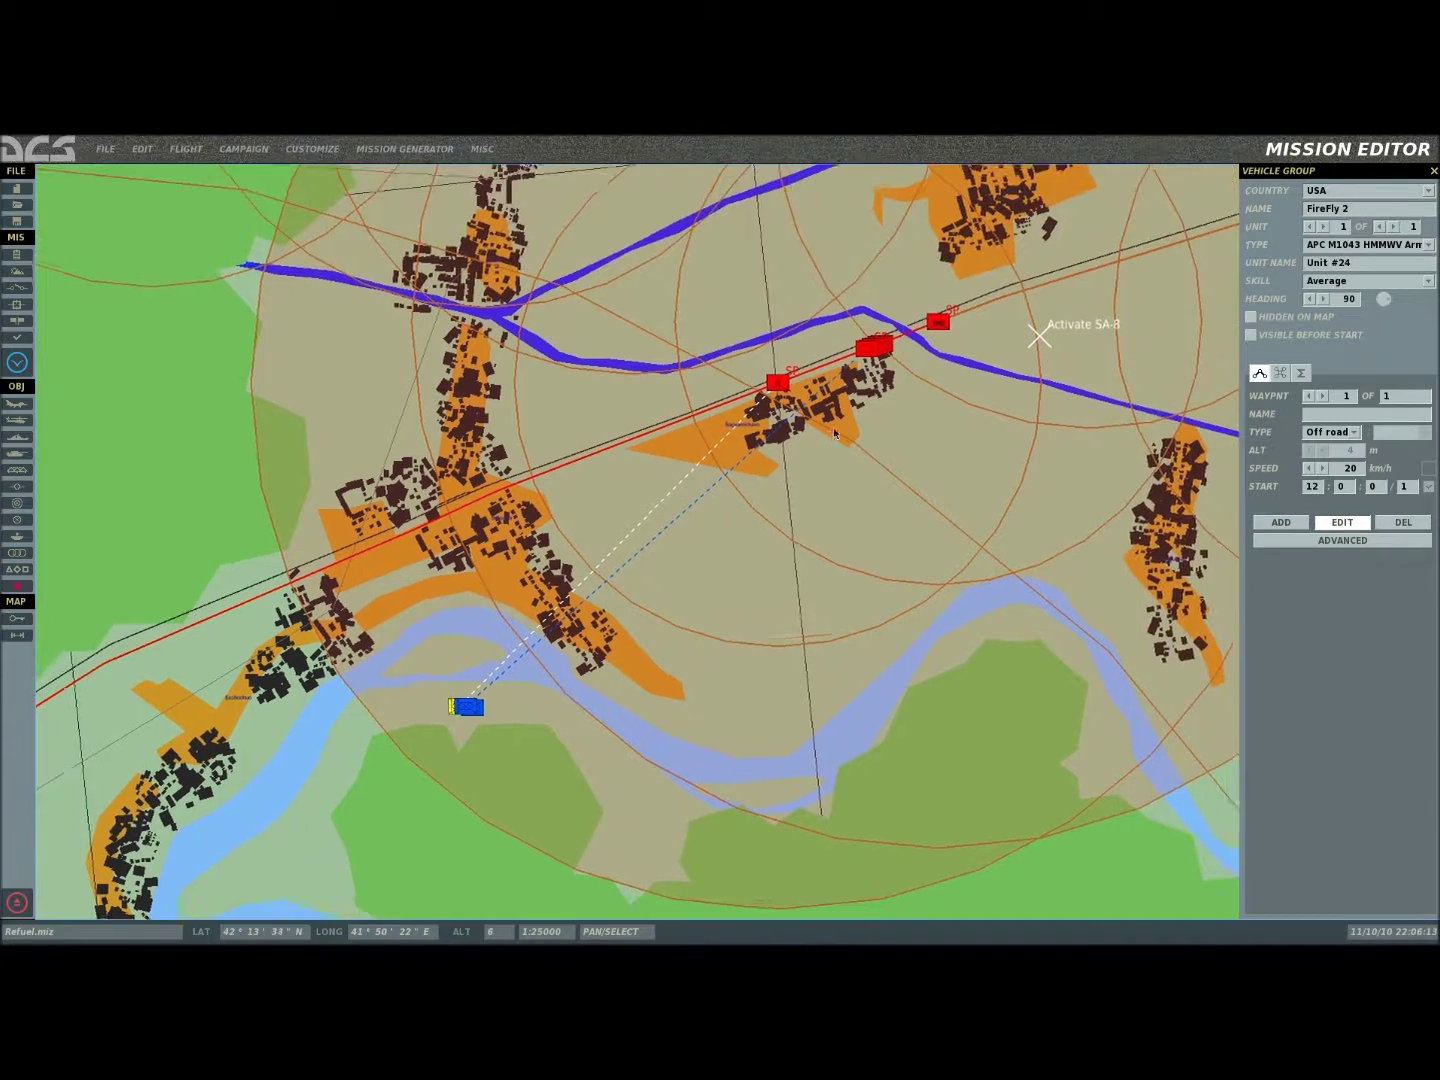
scroll(836, 432, "down", 1)
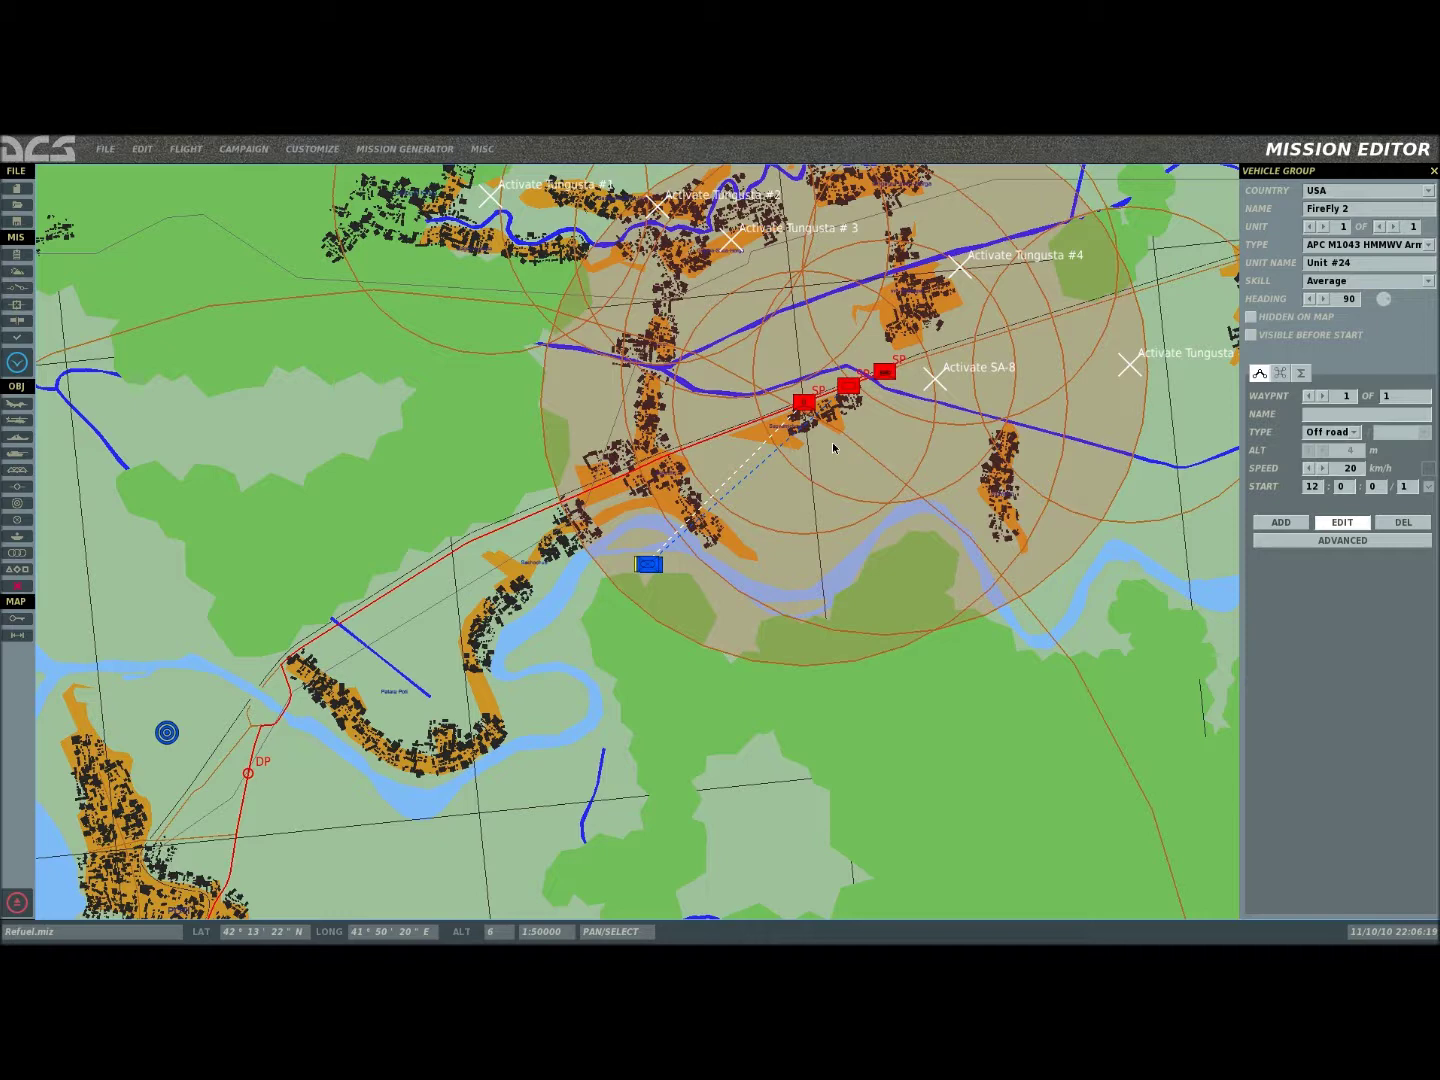
scroll(771, 498, "up", 2)
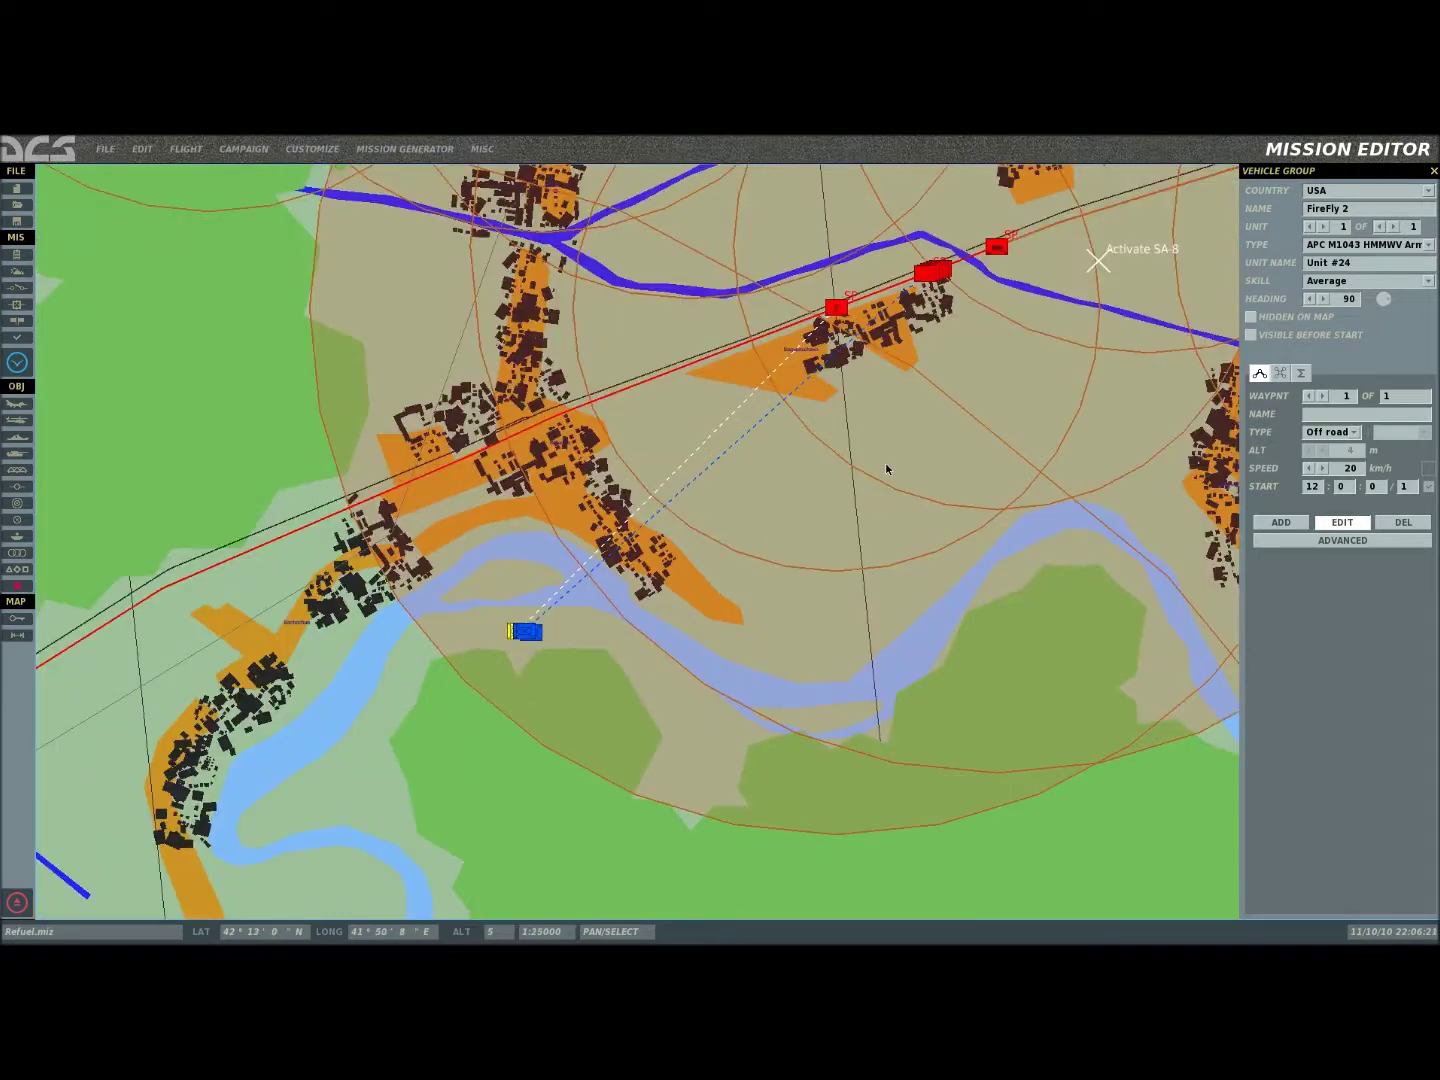
right_click_drag(887, 469, 555, 670)
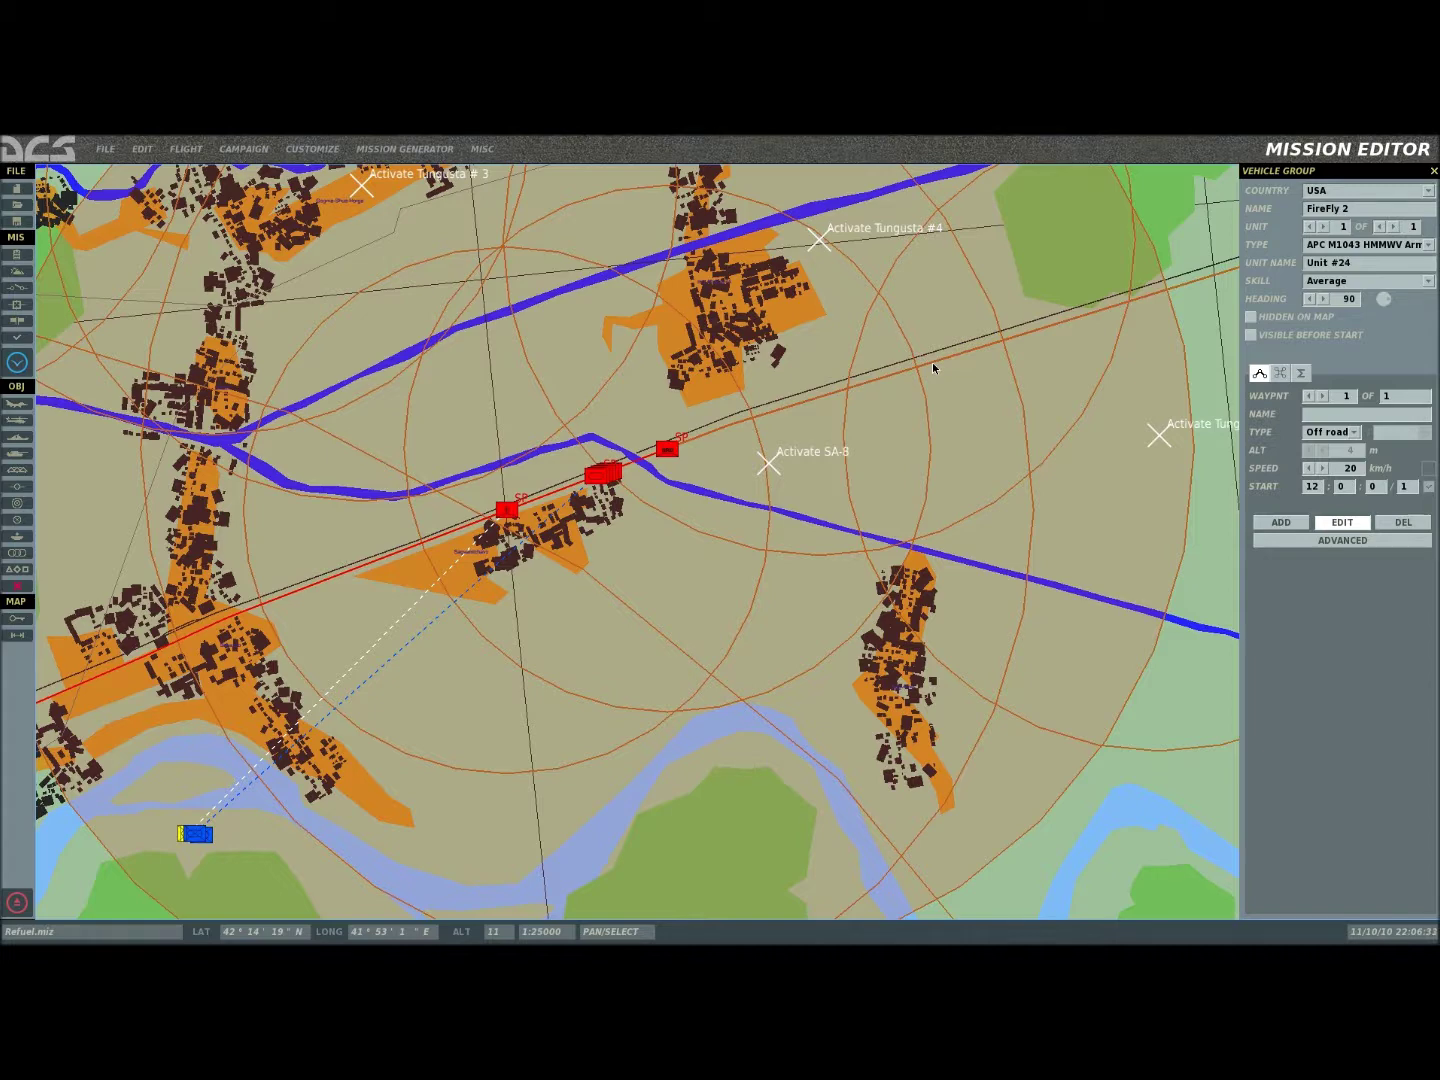
left_click(754, 620)
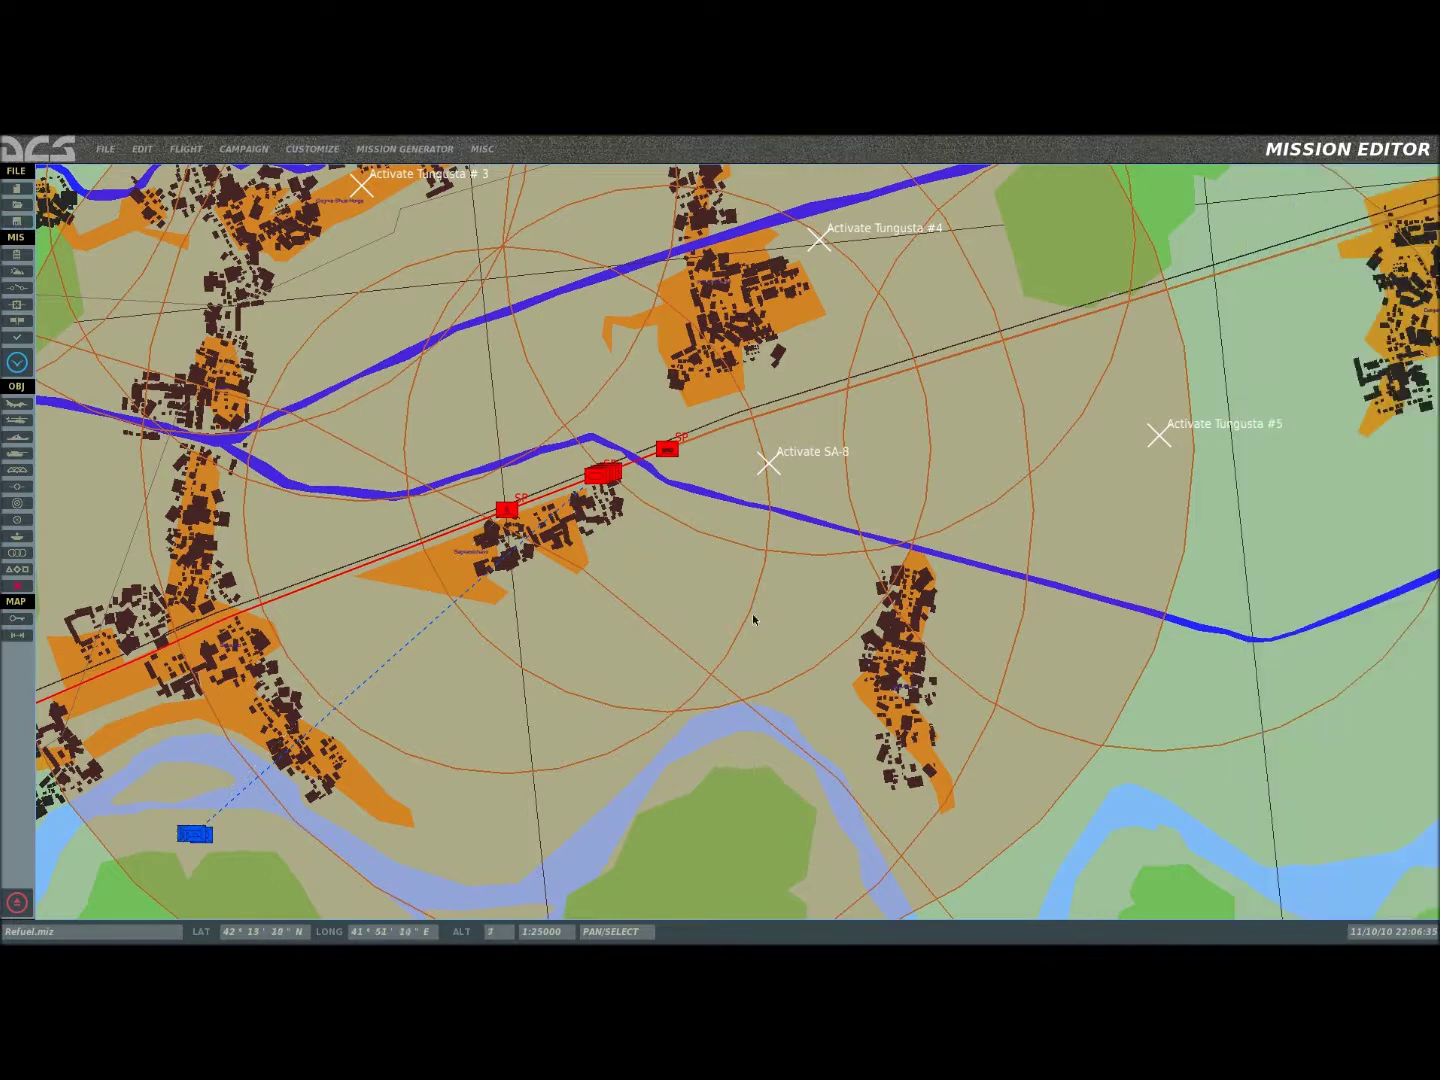
scroll(600, 516, "down", 2)
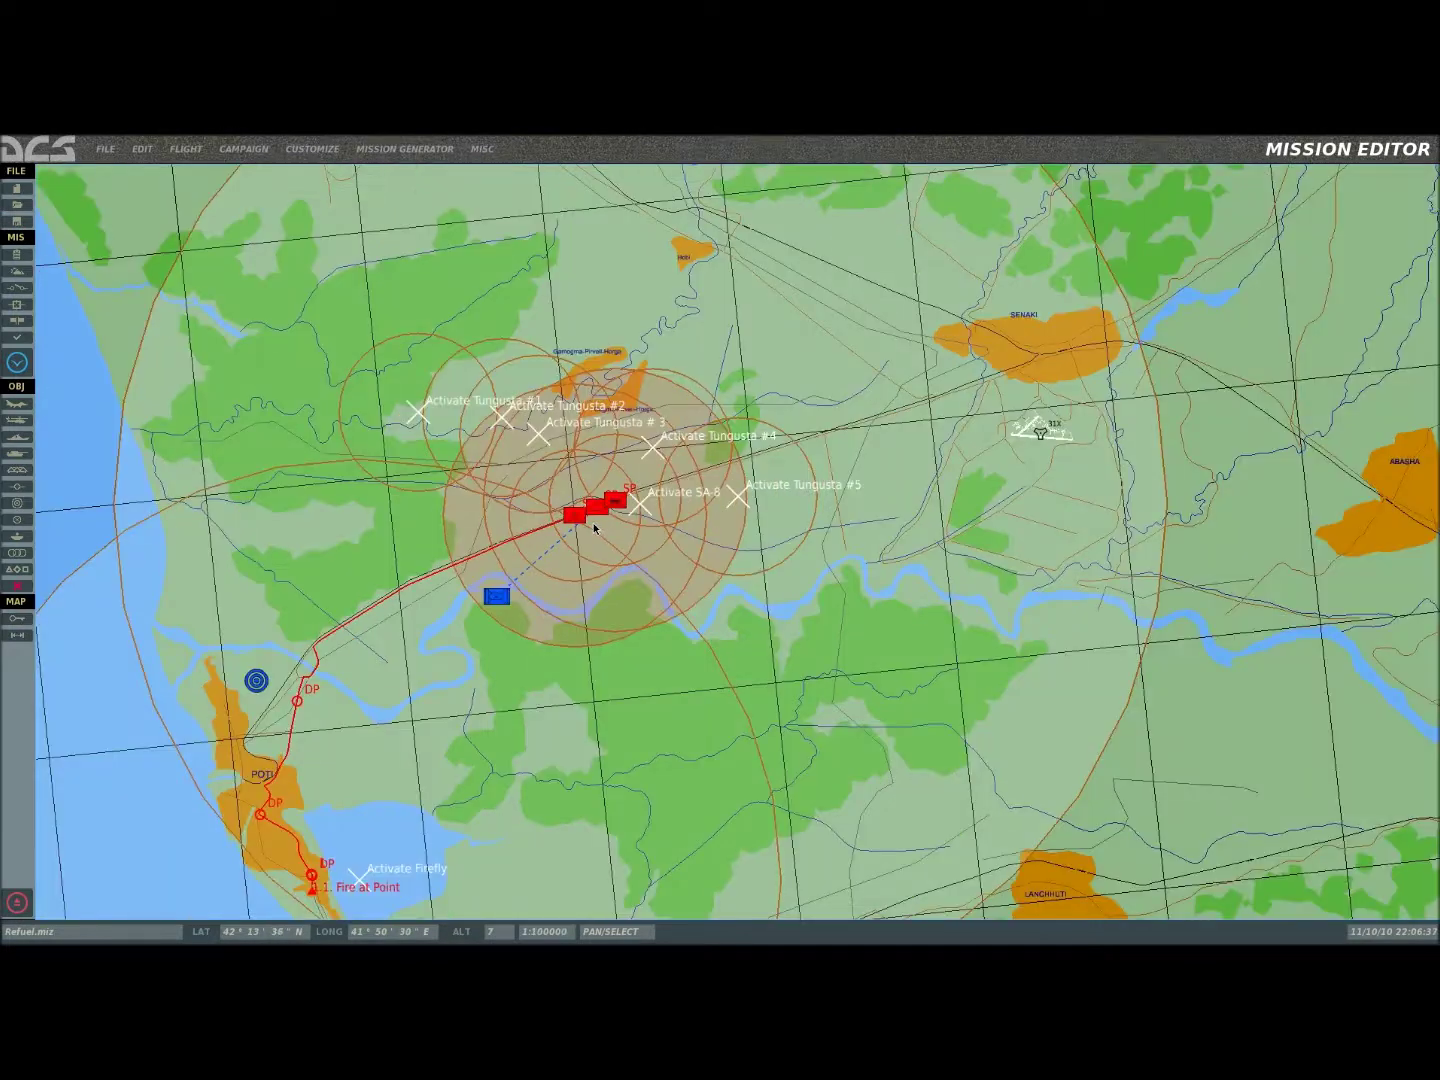